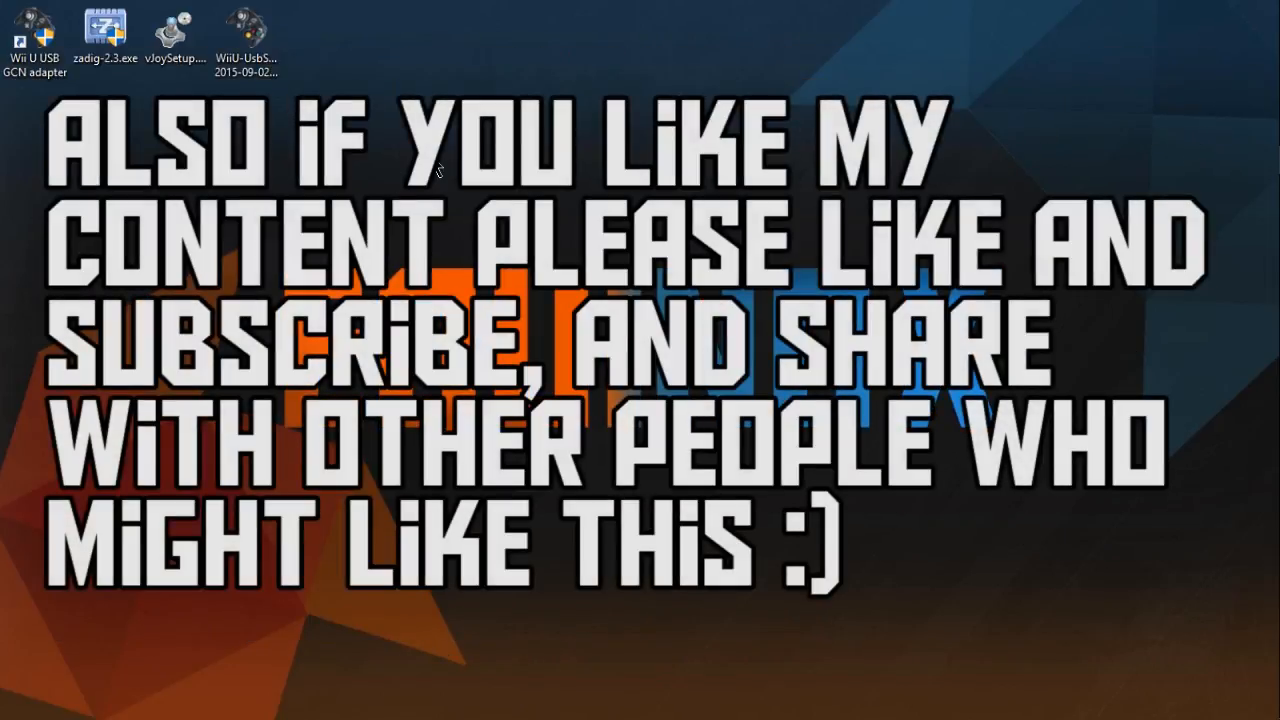
# - Place the Project64 shortcut on the desktop beside the other icons and launch Project64
pyautogui.moveTo(433, 160)
pyautogui.mouseDown()
pyautogui.moveTo(2, 104)
pyautogui.moveTo(1, 1)
pyautogui.moveTo(130, 104)
pyautogui.moveTo(420, 155)
pyautogui.mouseUp()
pyautogui.moveTo(536, 2); pyautogui.dragTo(334, 66)
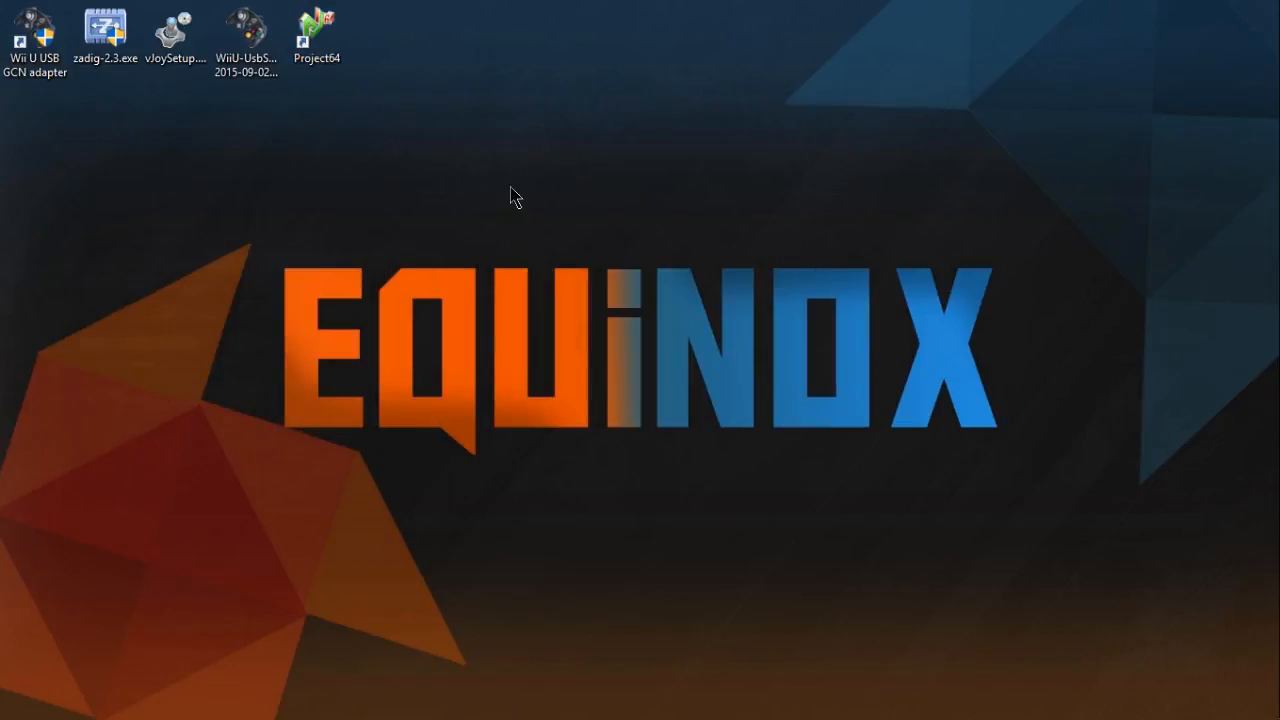
pyautogui.doubleClick(320, 54)
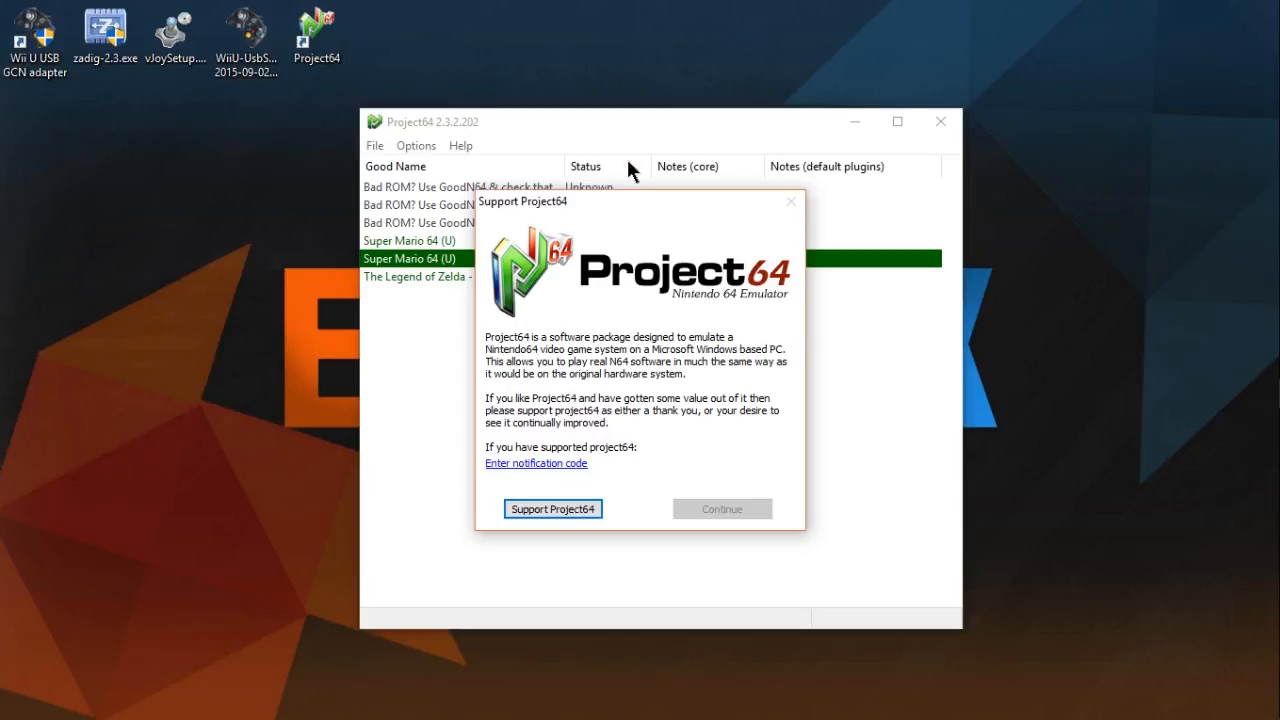
# - Move the Support Project64 notice aside while it counts down, and continue past it
pyautogui.moveTo(620, 215); pyautogui.dragTo(0, 269)
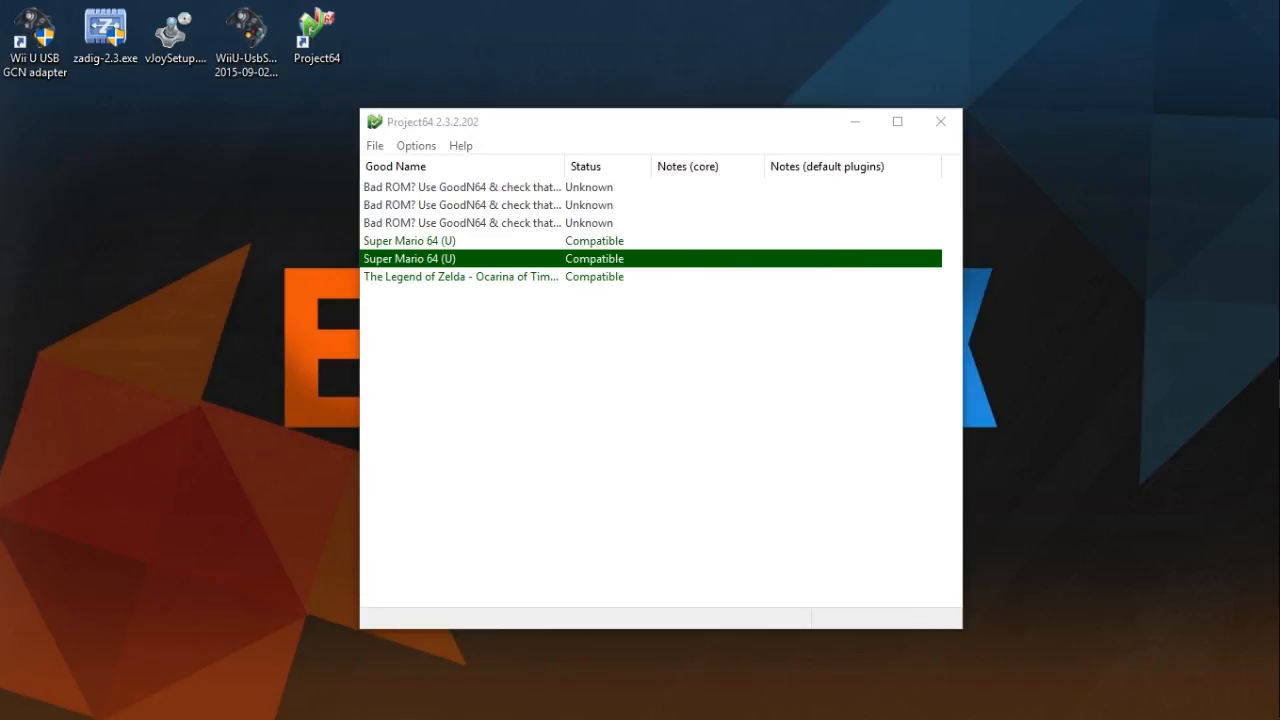
pyautogui.moveTo(0, 203); pyautogui.dragTo(0, 200)
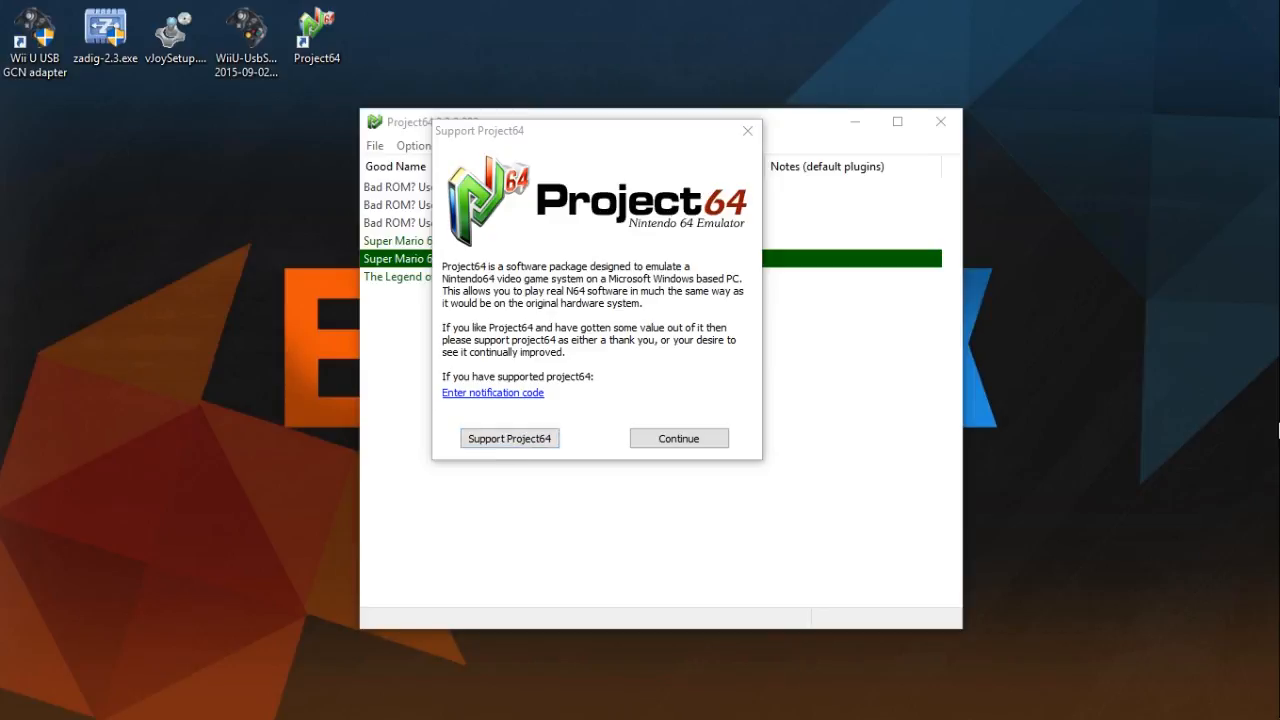
pyautogui.click(691, 442)
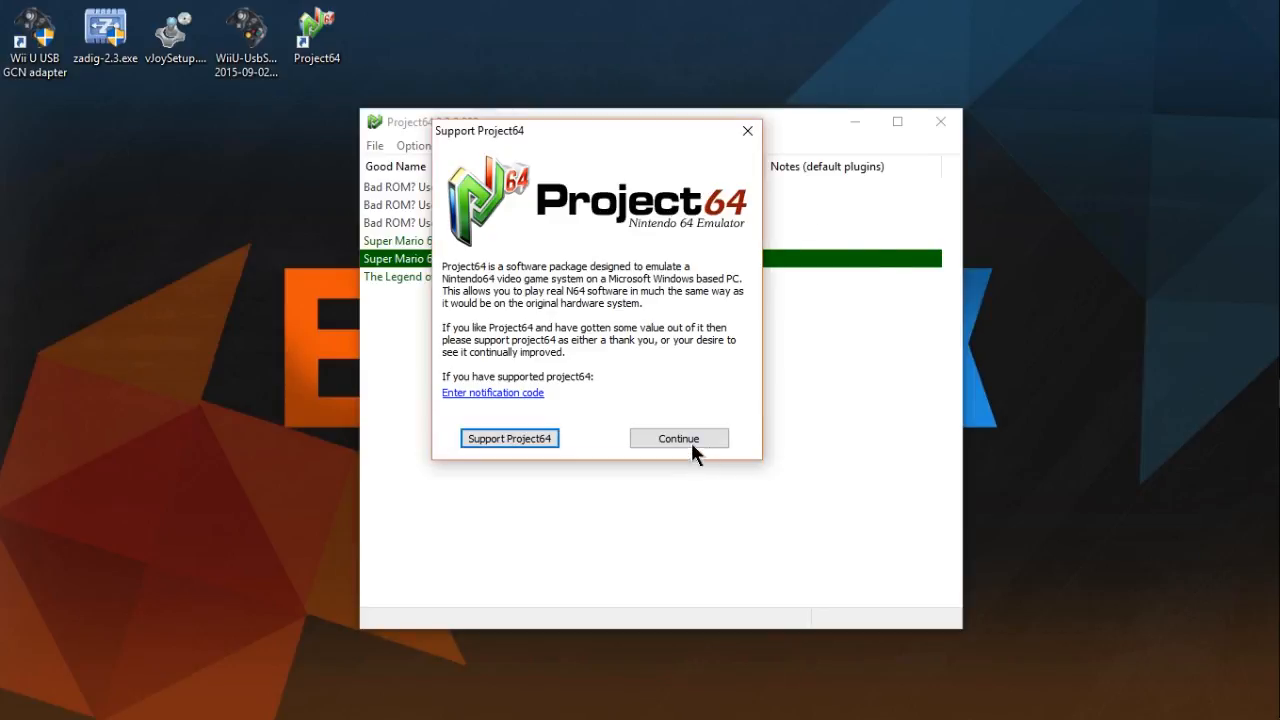
# - View the controller plugin's button mapping for Controller 1, close the configuration unchanged and minimize Project64
pyautogui.click(417, 146)
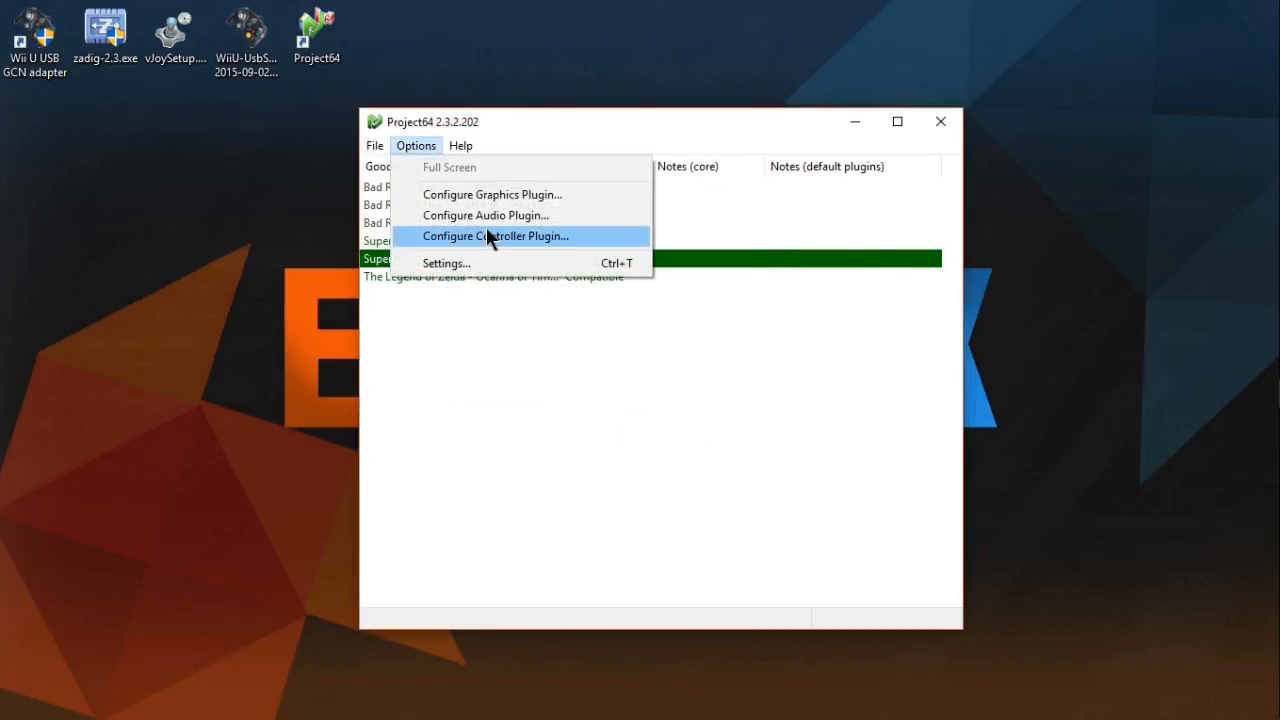
pyautogui.click(486, 230)
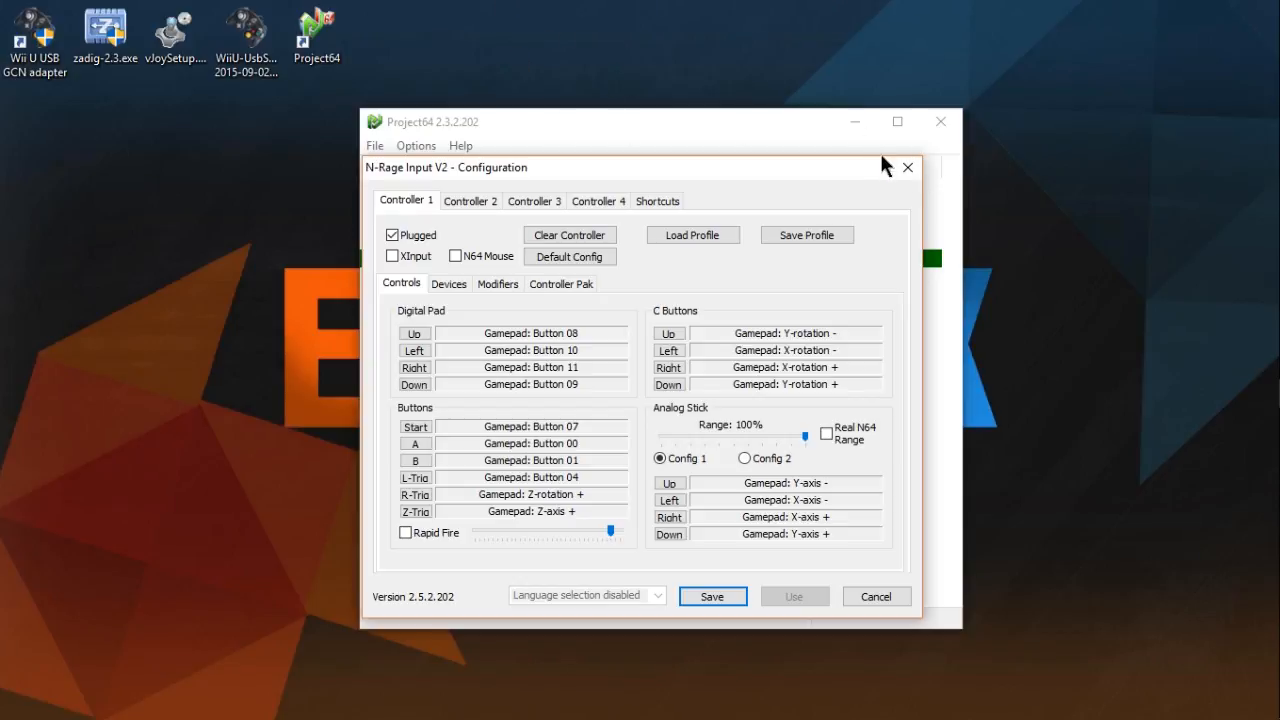
pyautogui.click(907, 167)
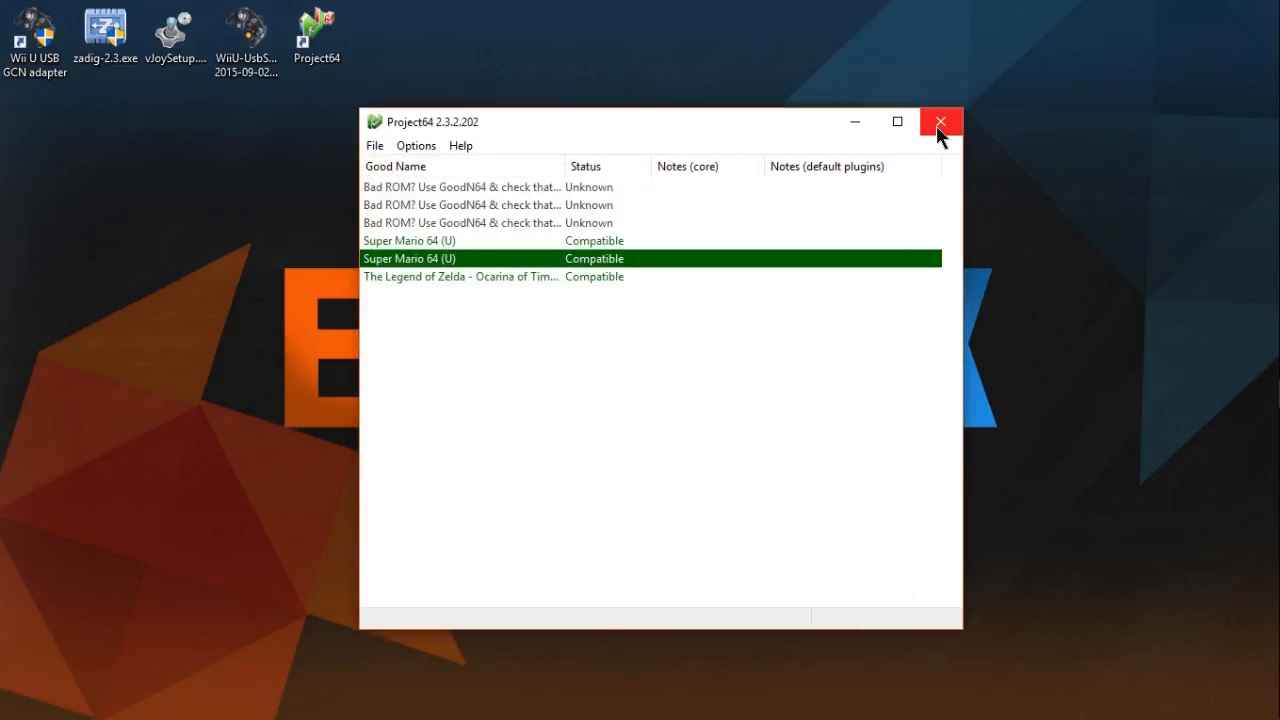
pyautogui.click(857, 125)
pyautogui.click(1264, 190)
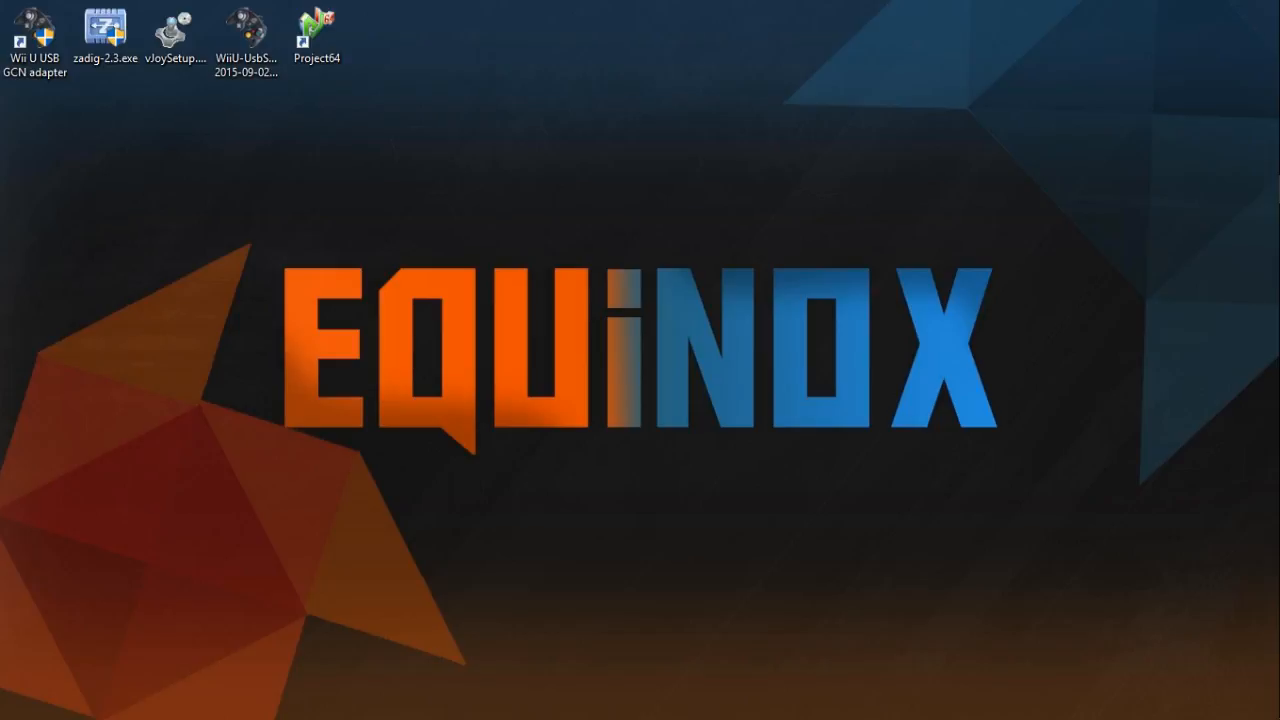
# - Switch to the web browser and view the Wii U GCN USB Driver page and the GameStop and Amazon adapter listings
pyautogui.moveTo(0, 175); pyautogui.dragTo(958, 2)
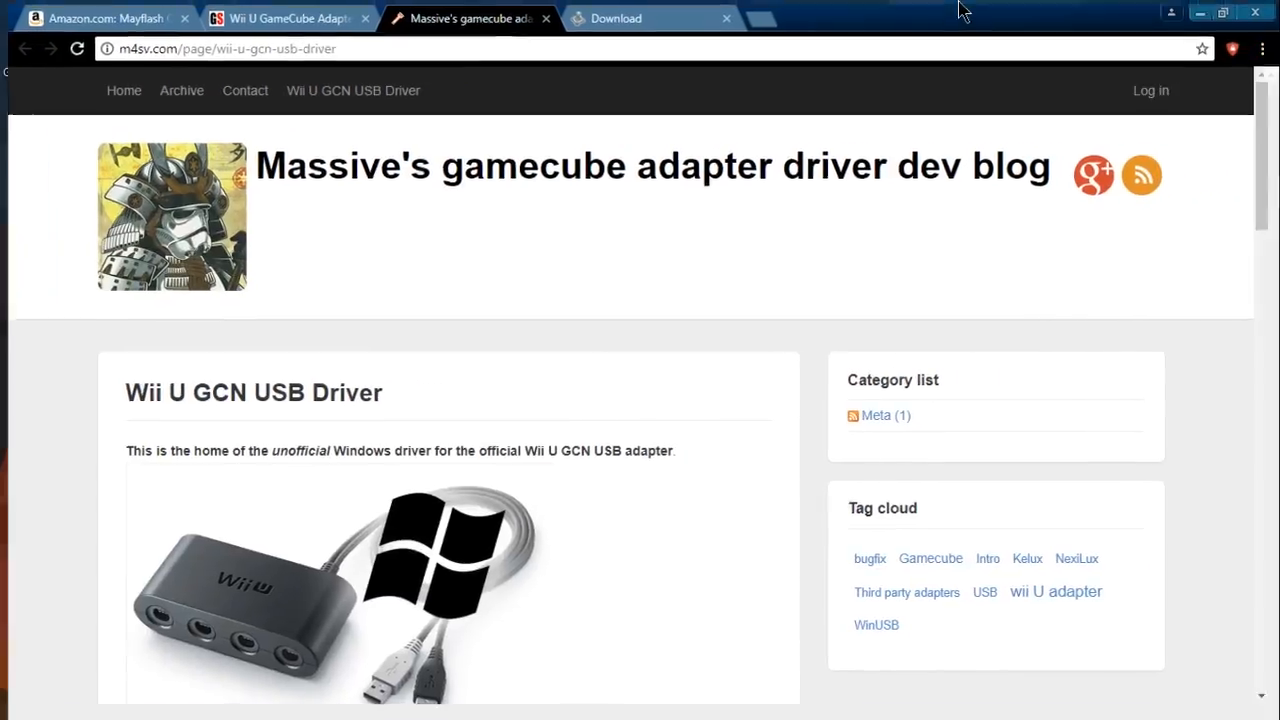
pyautogui.scroll(-2, 405, 330)
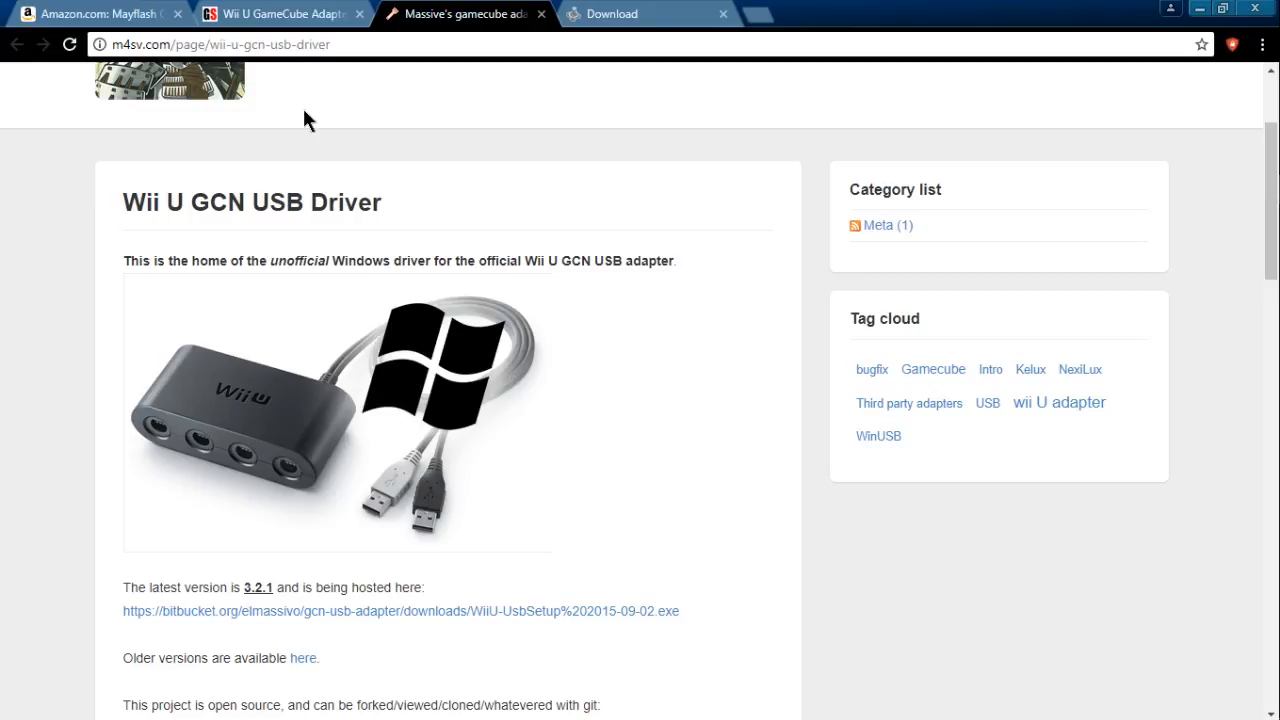
pyautogui.click(245, 14)
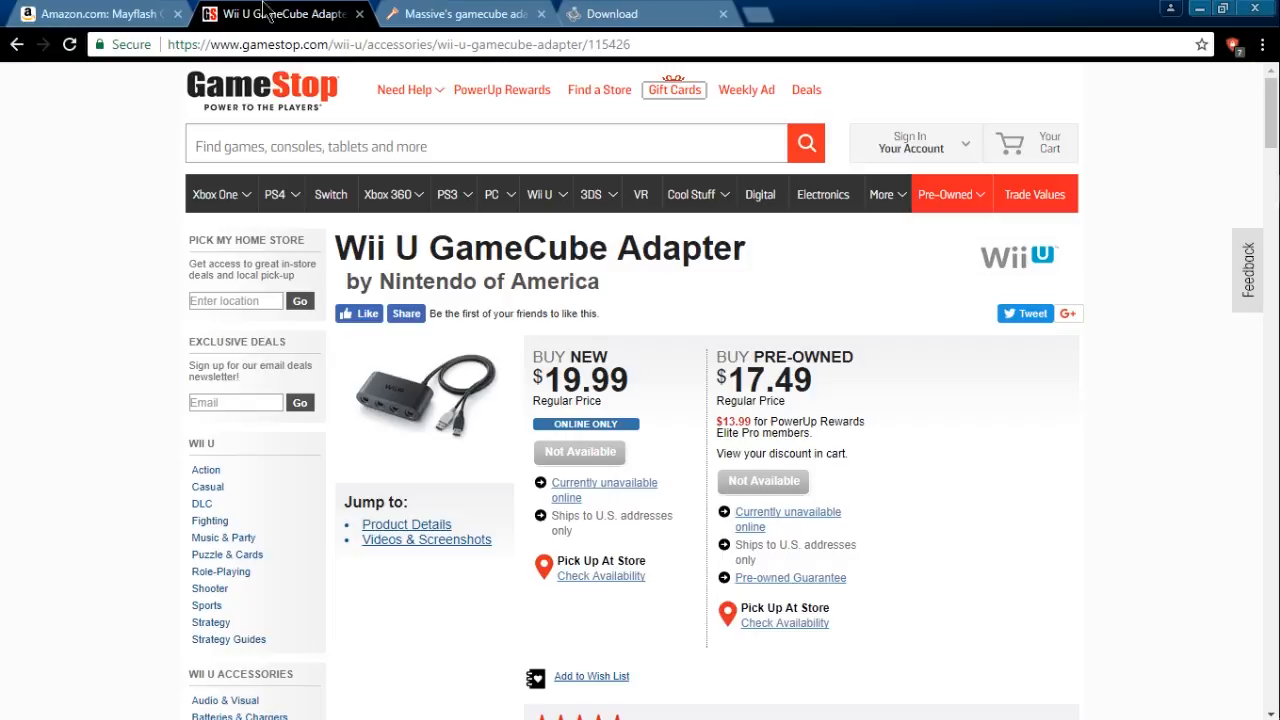
pyautogui.click(125, 13)
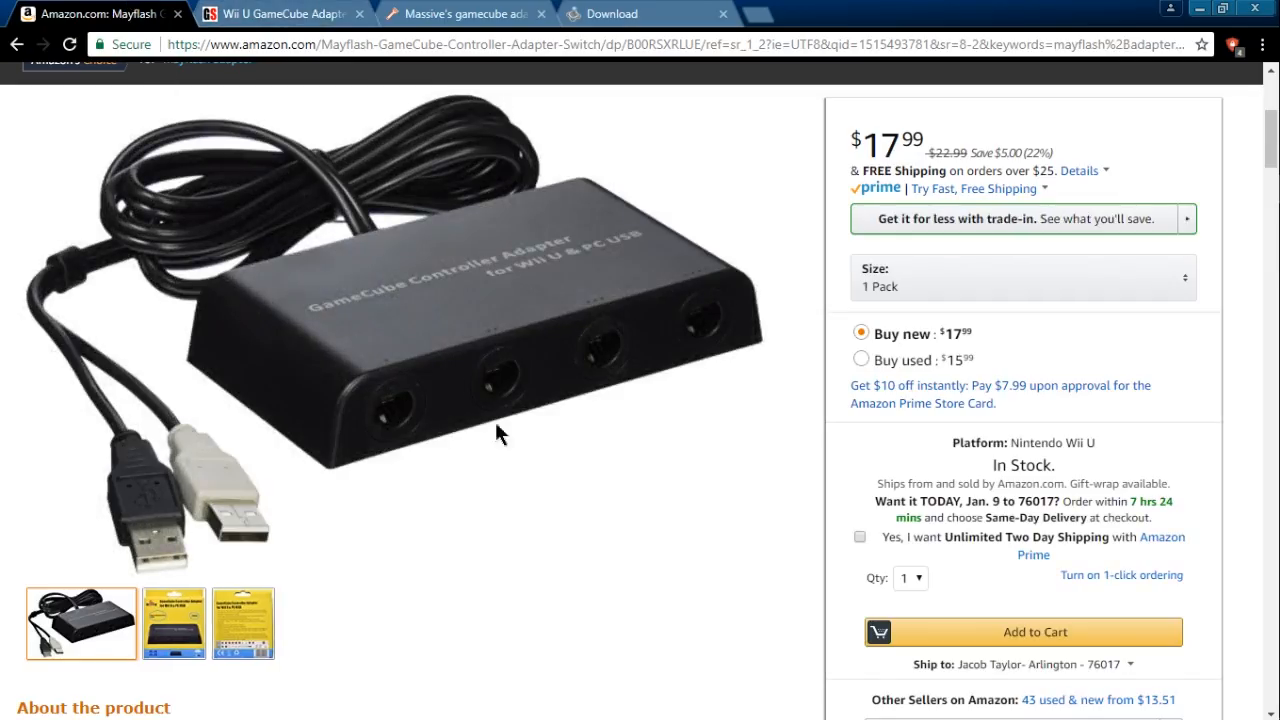
# - Check the related adapters on the Amazon page, highlighting the Super Smash Bros. GameCube Adapter for Wii U
pyautogui.scroll(-13, 459, 337)
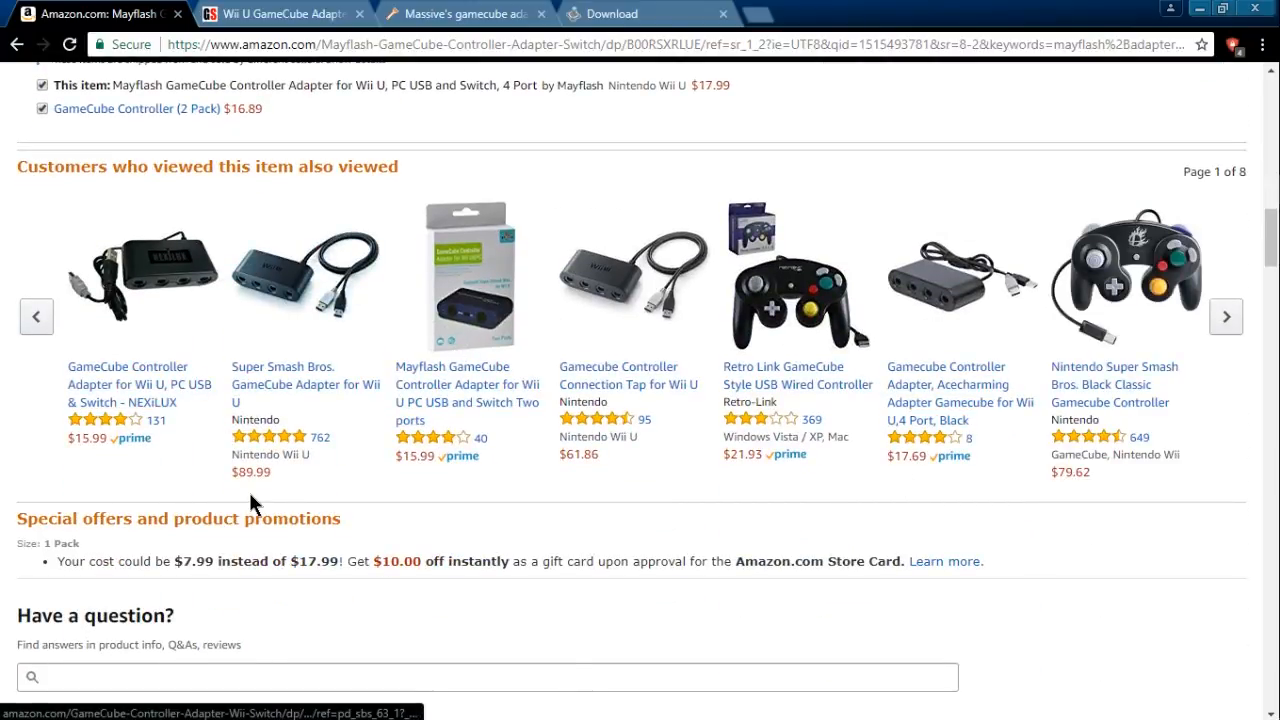
pyautogui.moveTo(277, 470); pyautogui.dragTo(205, 477)
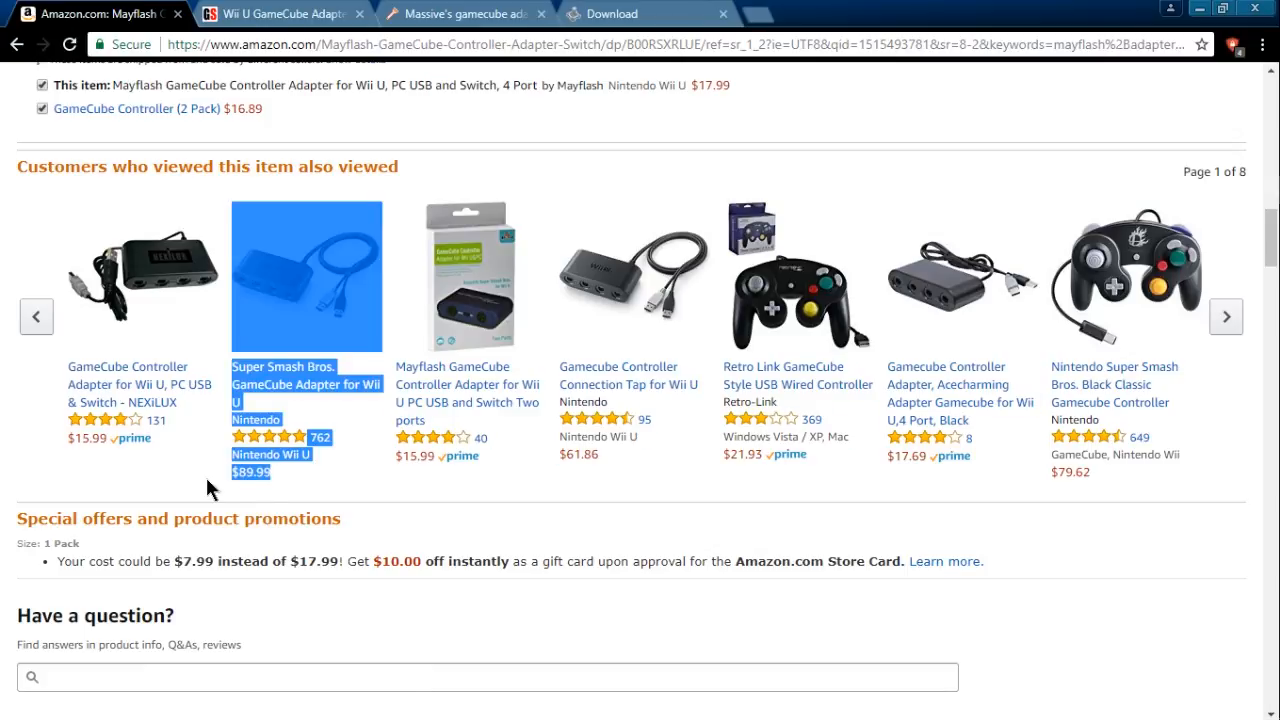
pyautogui.click(330, 472)
pyautogui.scroll(10, 345, 420)
# - Review the GameStop prices for the Wii U GameCube Adapter and close both the Amazon and GameStop pages
pyautogui.click(313, 12)
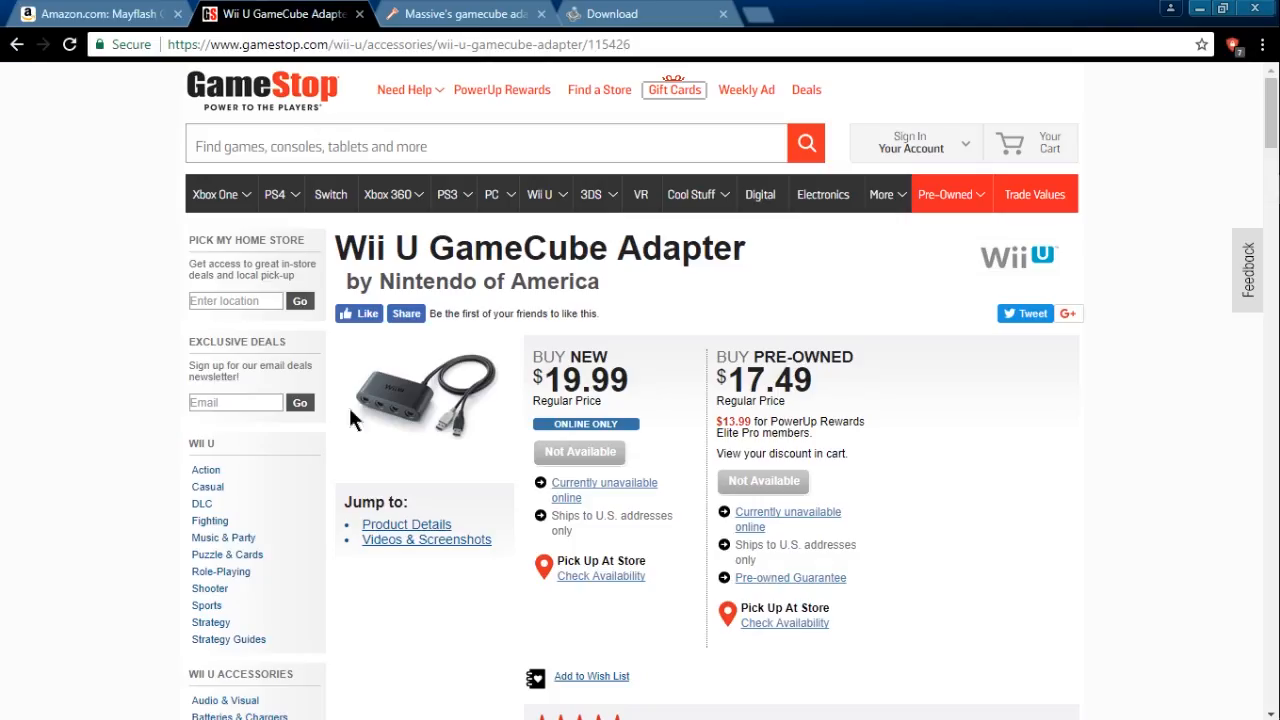
pyautogui.moveTo(637, 381); pyautogui.dragTo(612, 355)
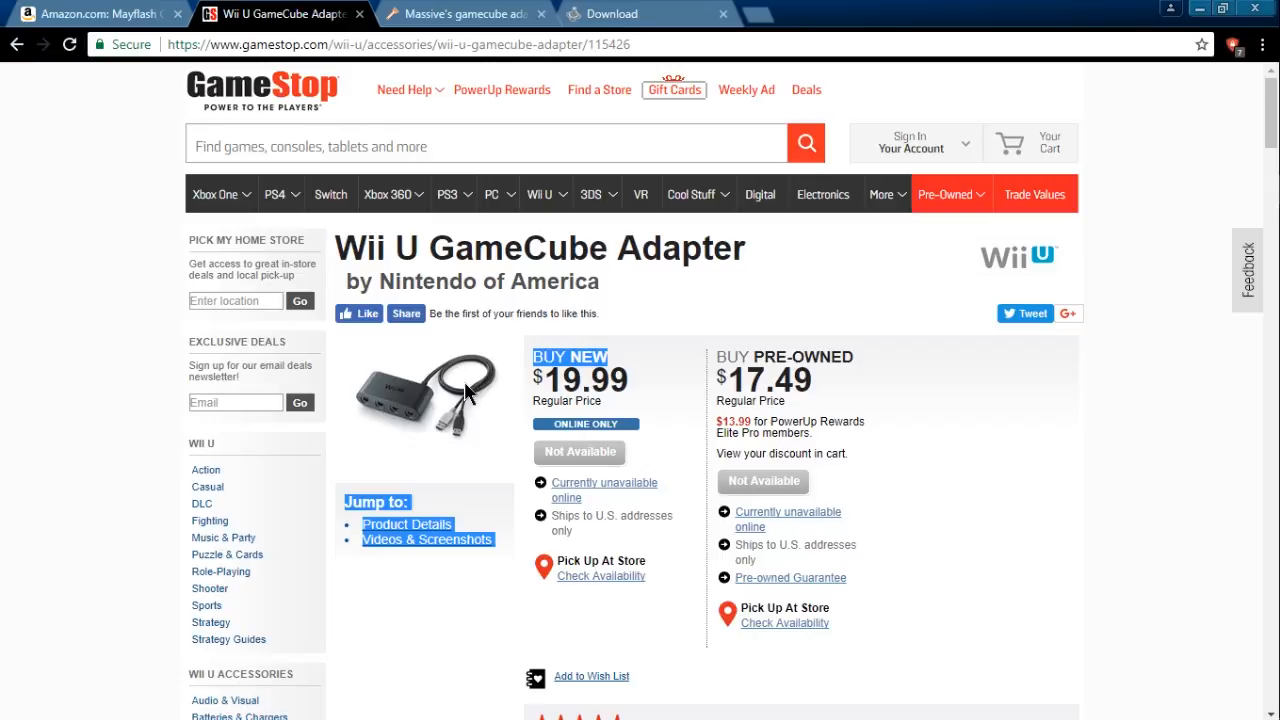
pyautogui.click(690, 342)
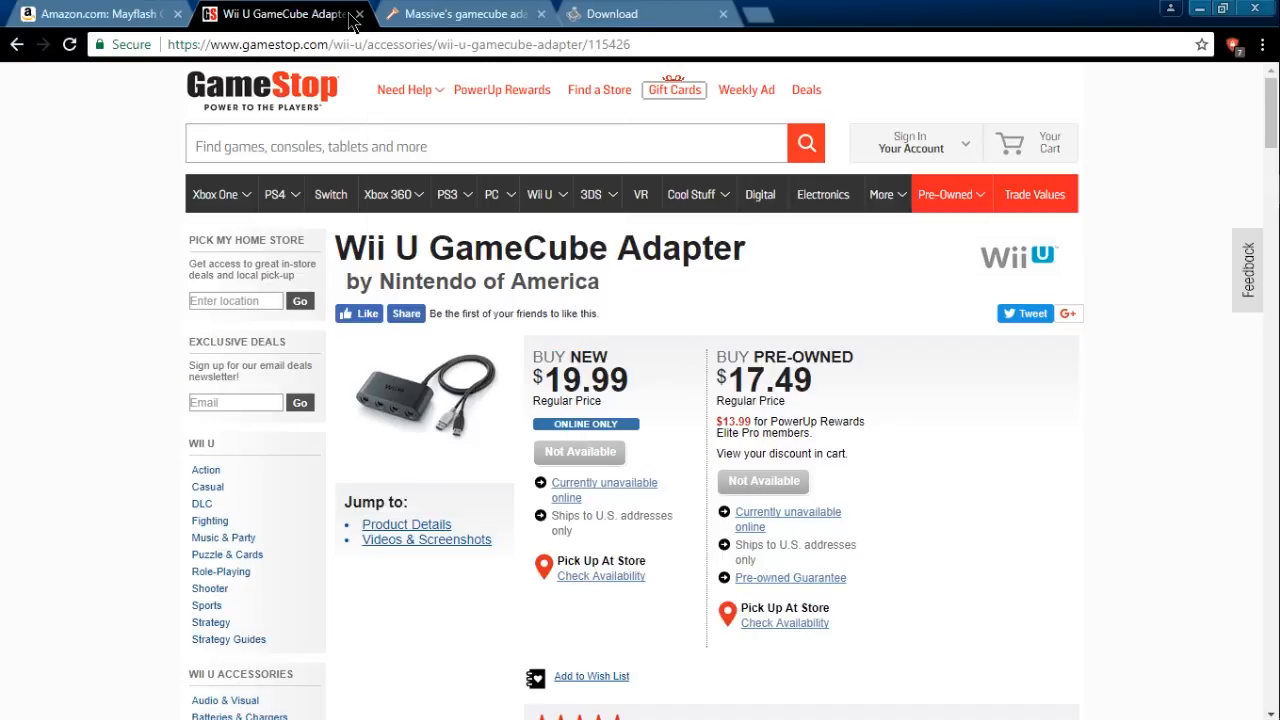
pyautogui.click(177, 14)
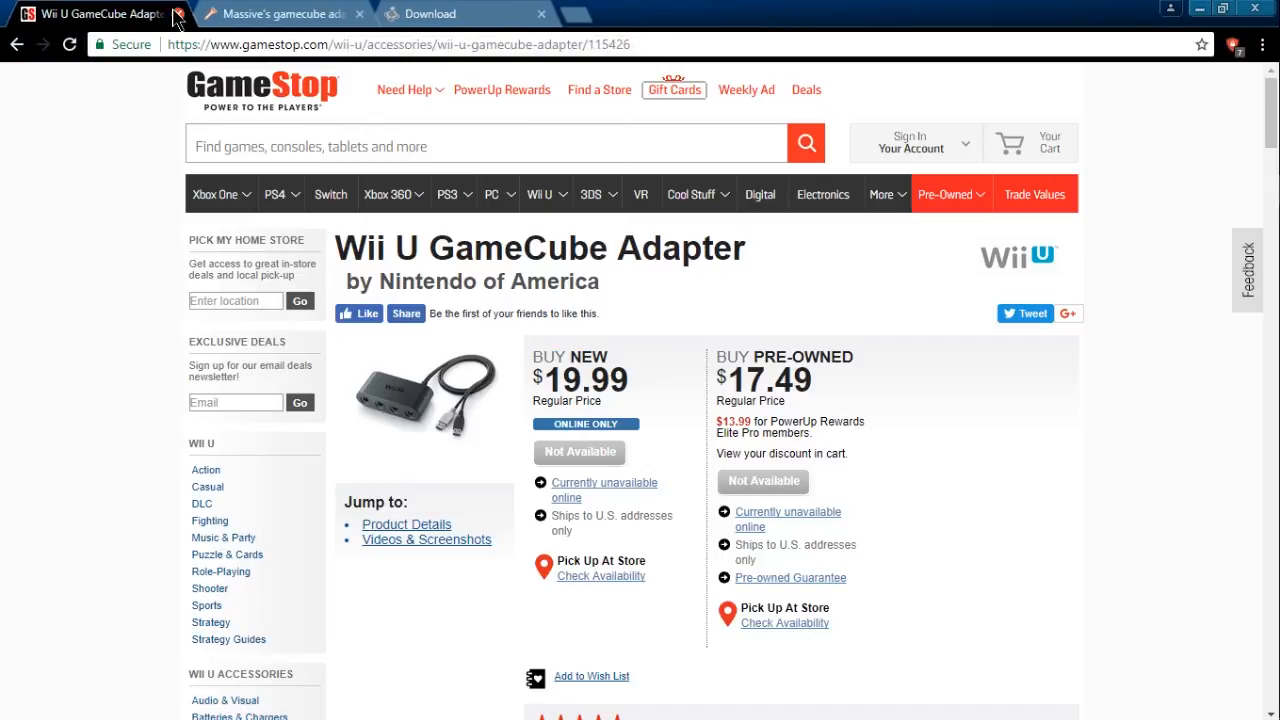
pyautogui.click(177, 14)
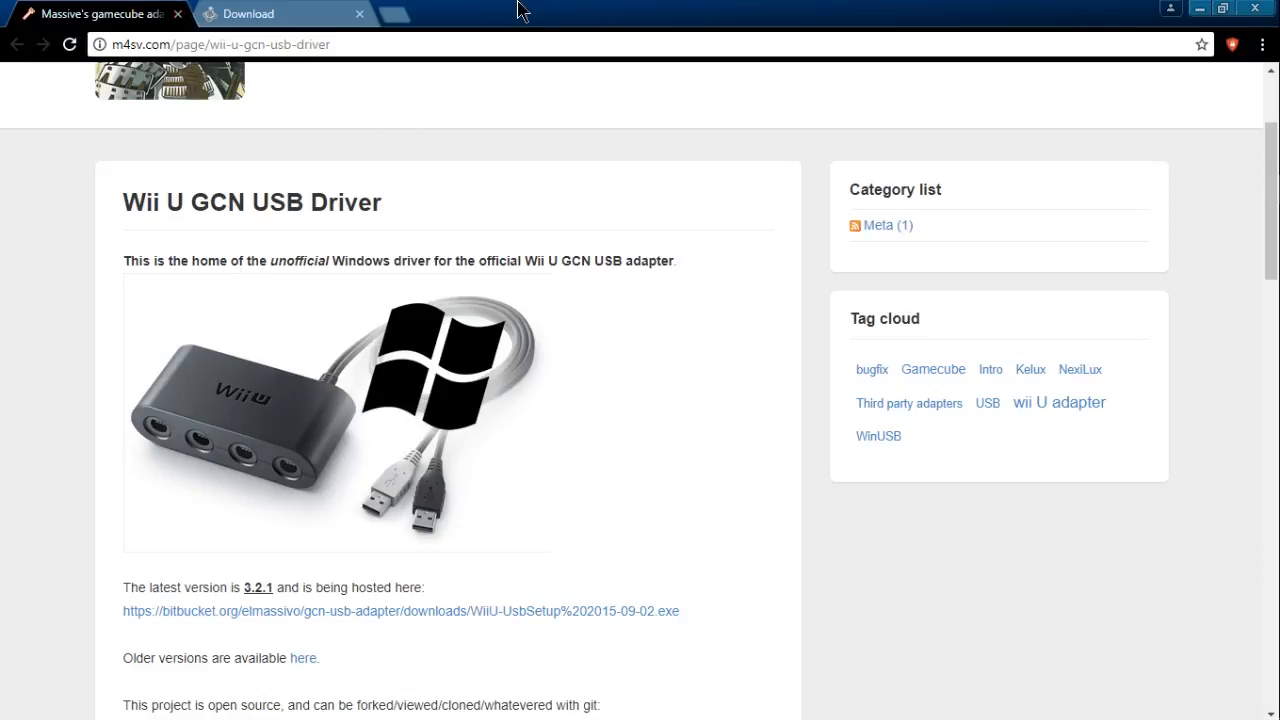
# - Lower the browser window to uncover the desktop and clear the zadig-2.3.exe and Wii U USB GCN adapter icons off it
pyautogui.moveTo(523, 8); pyautogui.dragTo(531, 262)
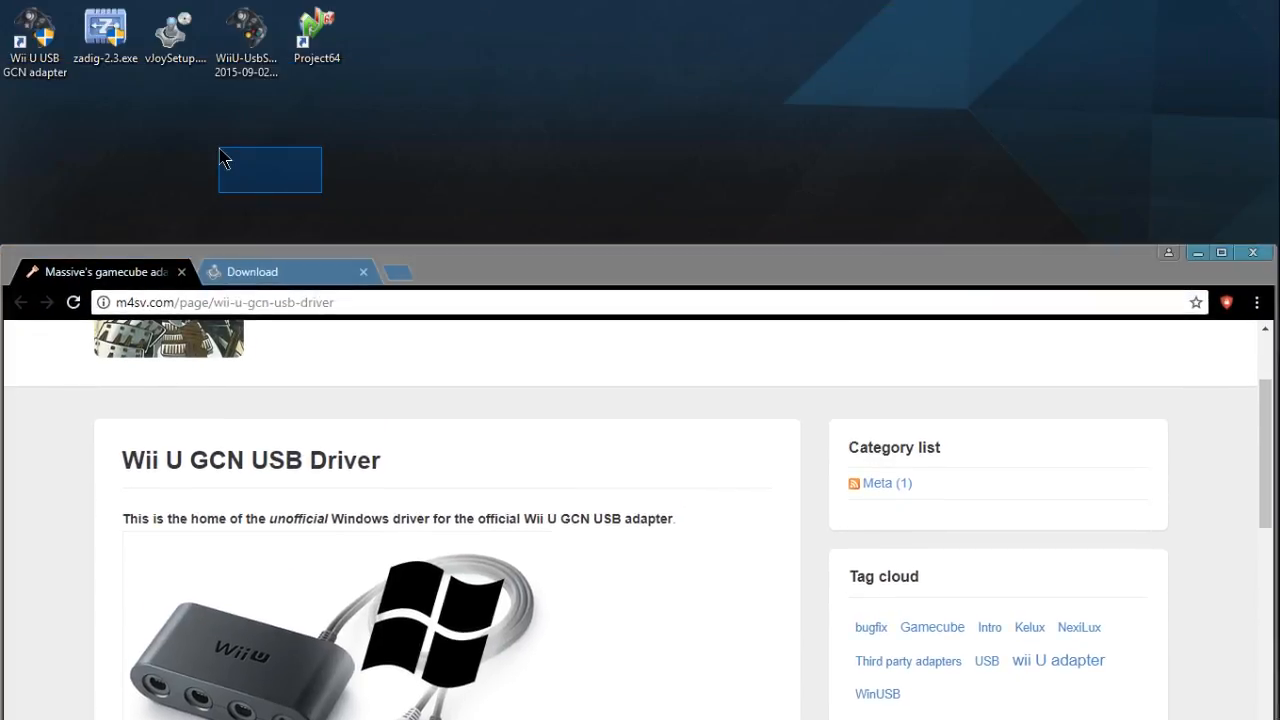
pyautogui.moveTo(92, 22); pyautogui.dragTo(0, 60)
pyautogui.moveTo(237, 140); pyautogui.dragTo(150, 14)
pyautogui.click(45, 50)
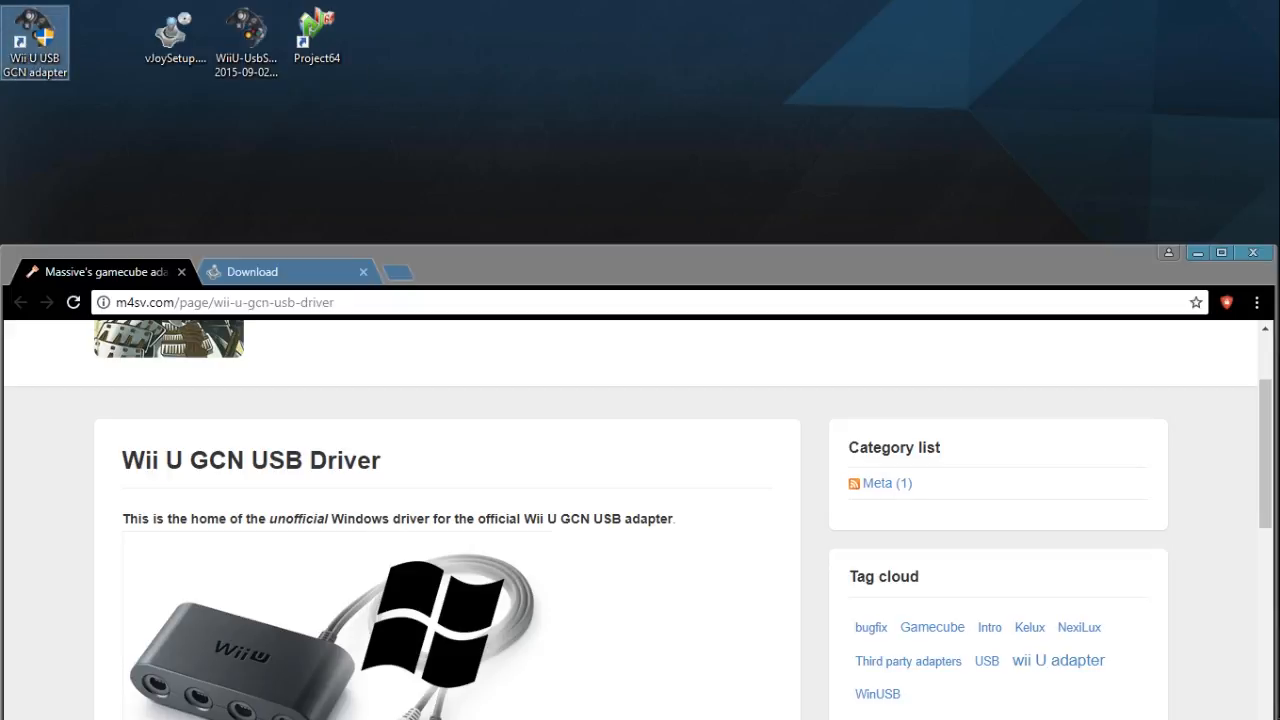
pyautogui.click(83, 91)
pyautogui.moveTo(151, 114); pyautogui.dragTo(226, 40)
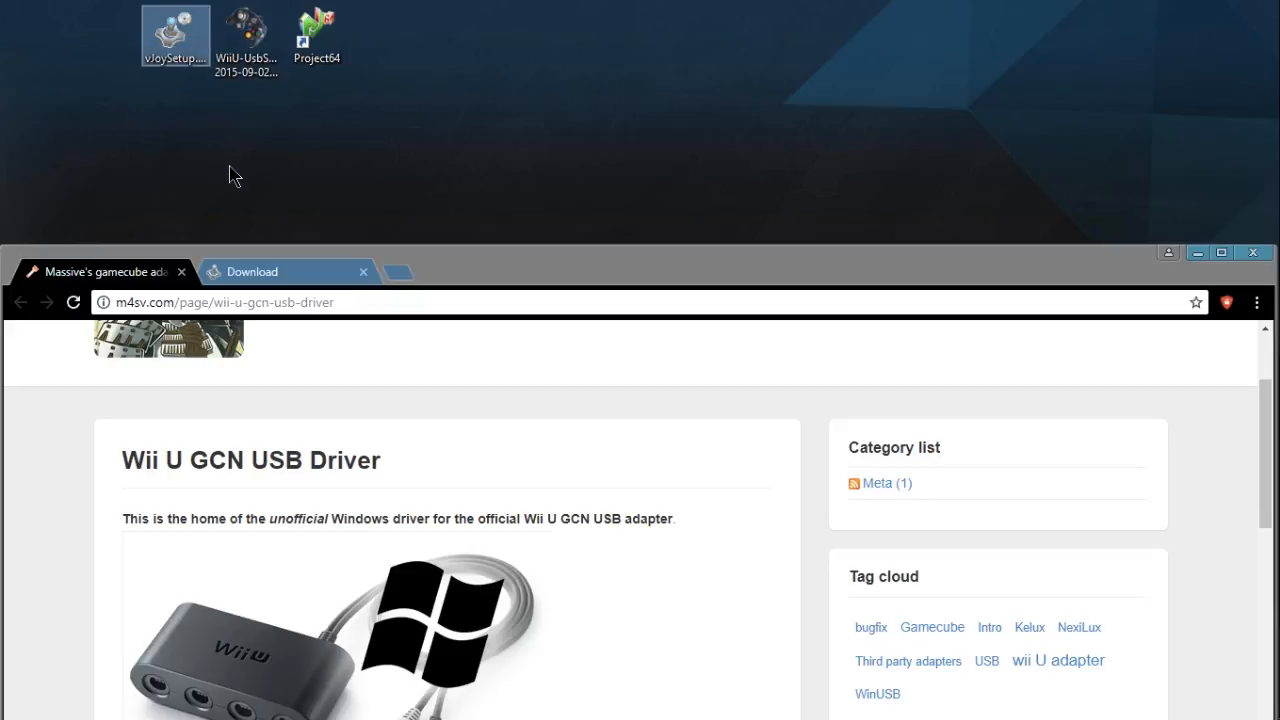
pyautogui.moveTo(231, 165); pyautogui.dragTo(252, 119)
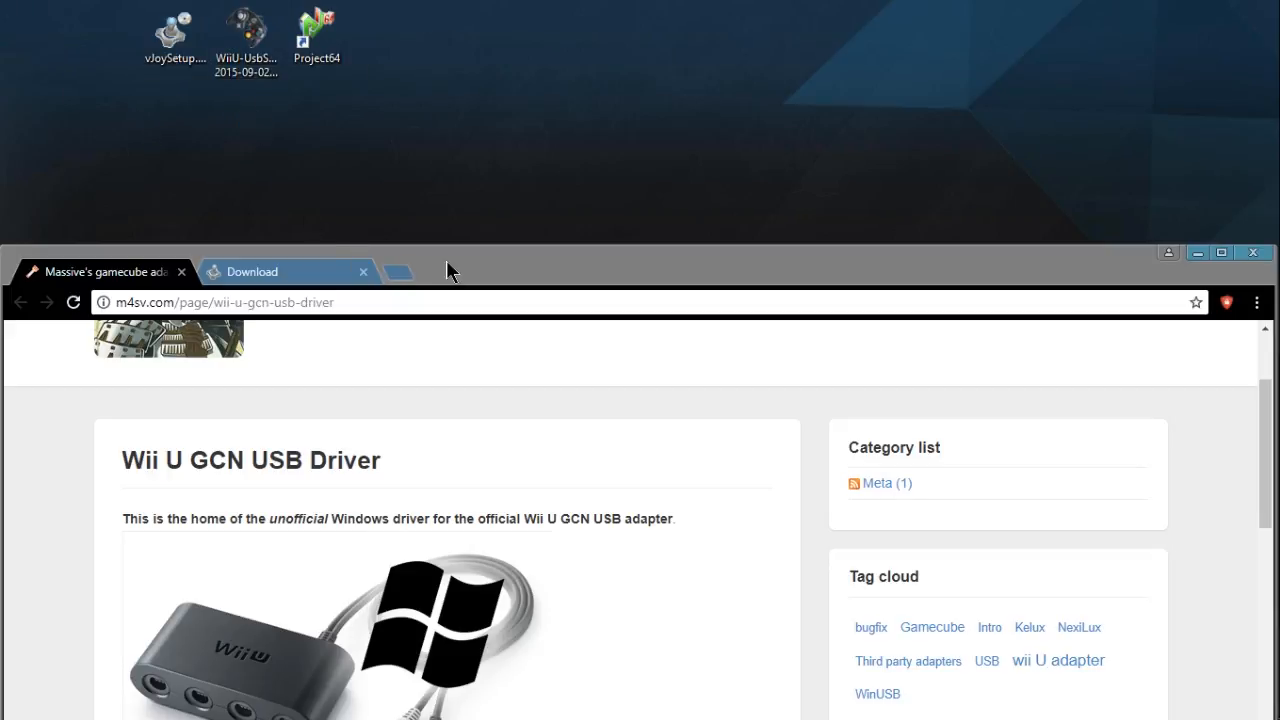
# - Restore the browser to full size and view the vJoy download page alongside the adapter driver page
pyautogui.moveTo(451, 269); pyautogui.dragTo(486, 8)
pyautogui.hotkey('ctrl', 'Tab')
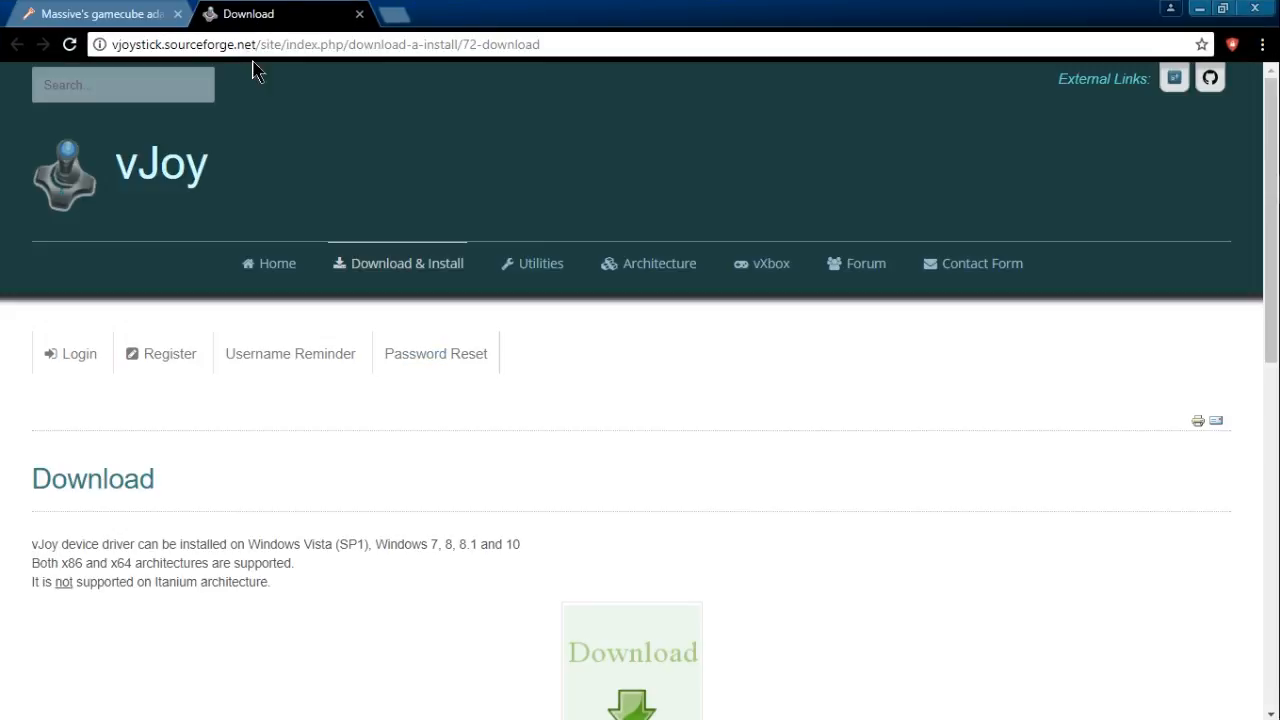
pyautogui.click(120, 13)
pyautogui.click(205, 15)
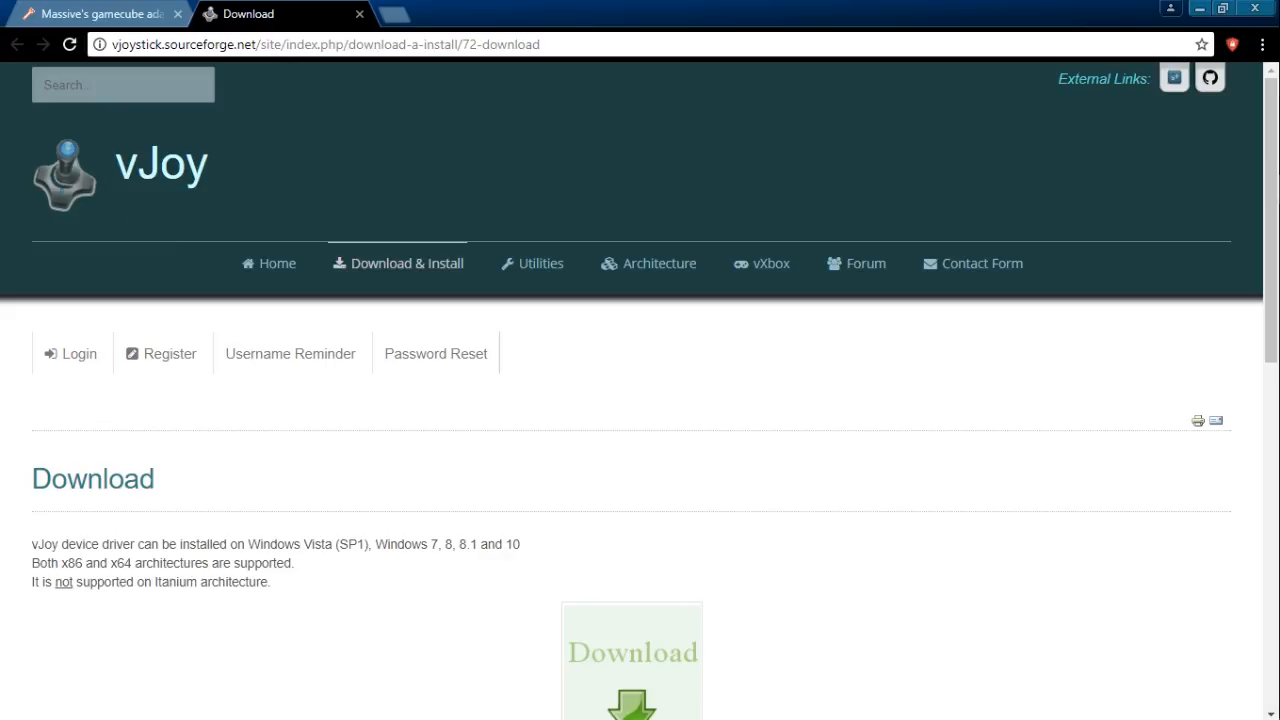
# - Download the latest adapter driver installer, WiiU-UsbSetup 2015-09-02.exe, from the Wii U GCN USB Driver page
pyautogui.click(60, 16)
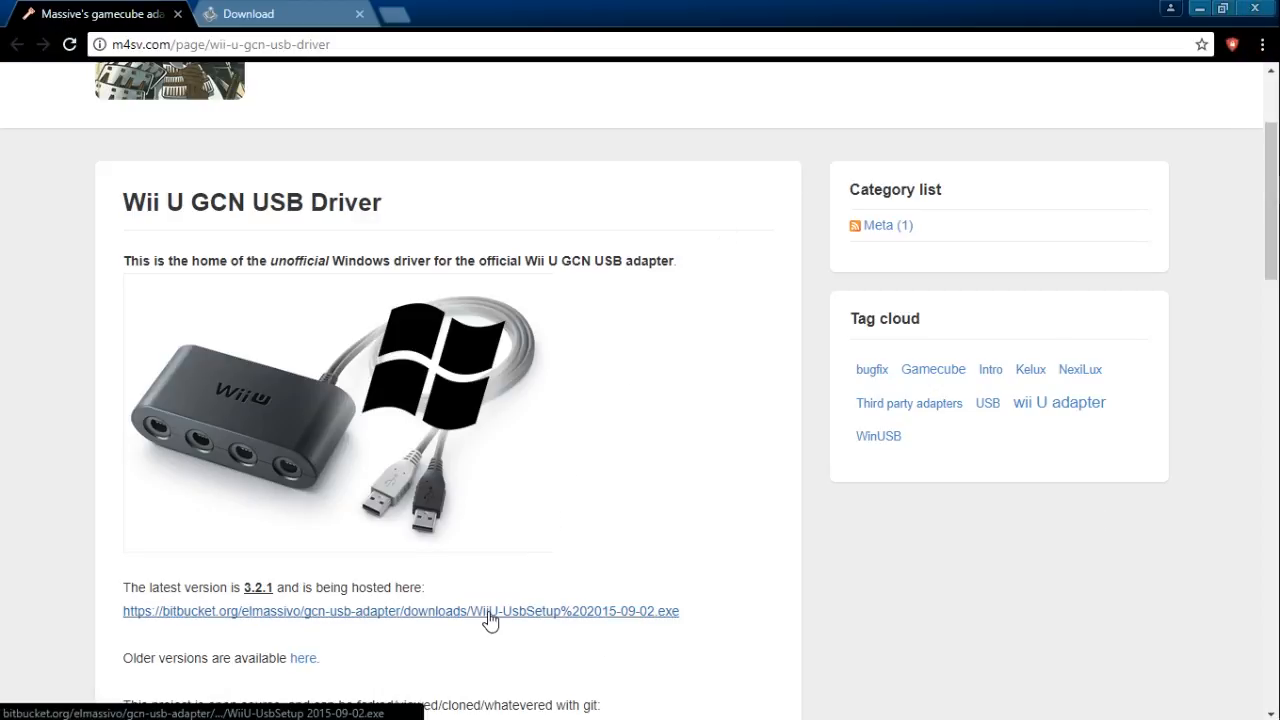
pyautogui.moveTo(600, 12); pyautogui.dragTo(675, 12)
pyautogui.scroll(-3, 497, 526)
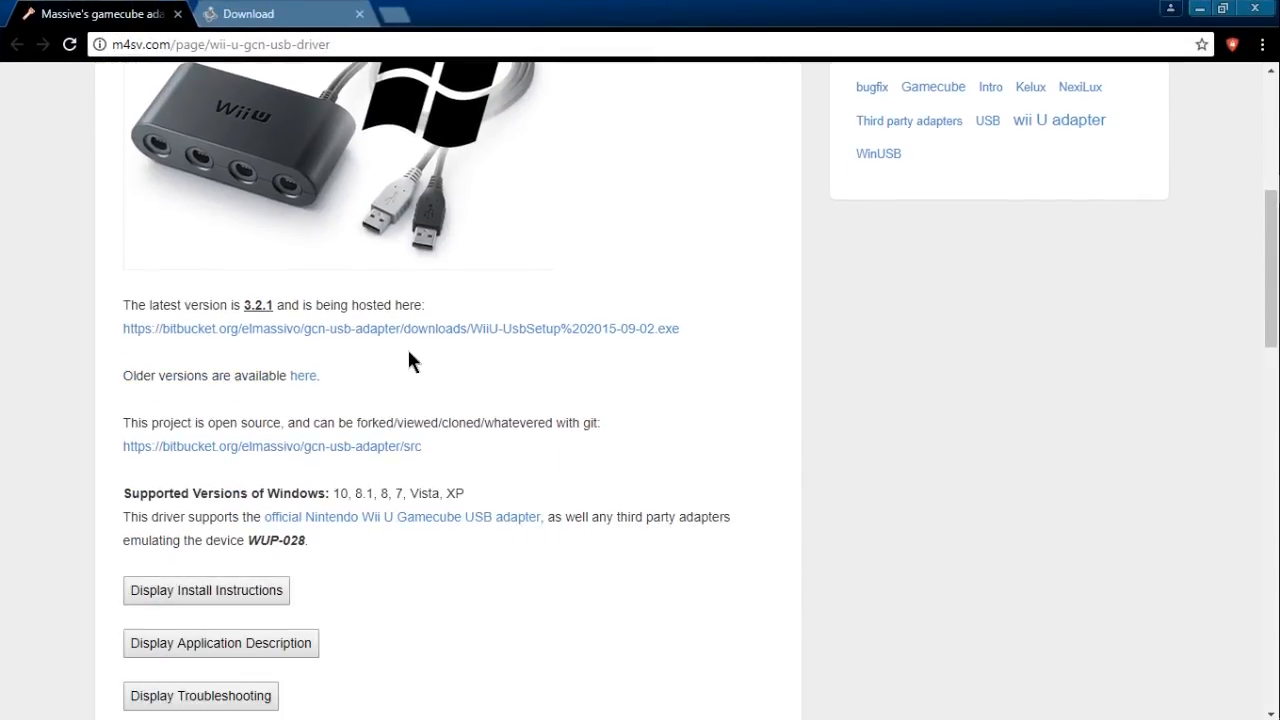
pyautogui.scroll(3, 383, 330)
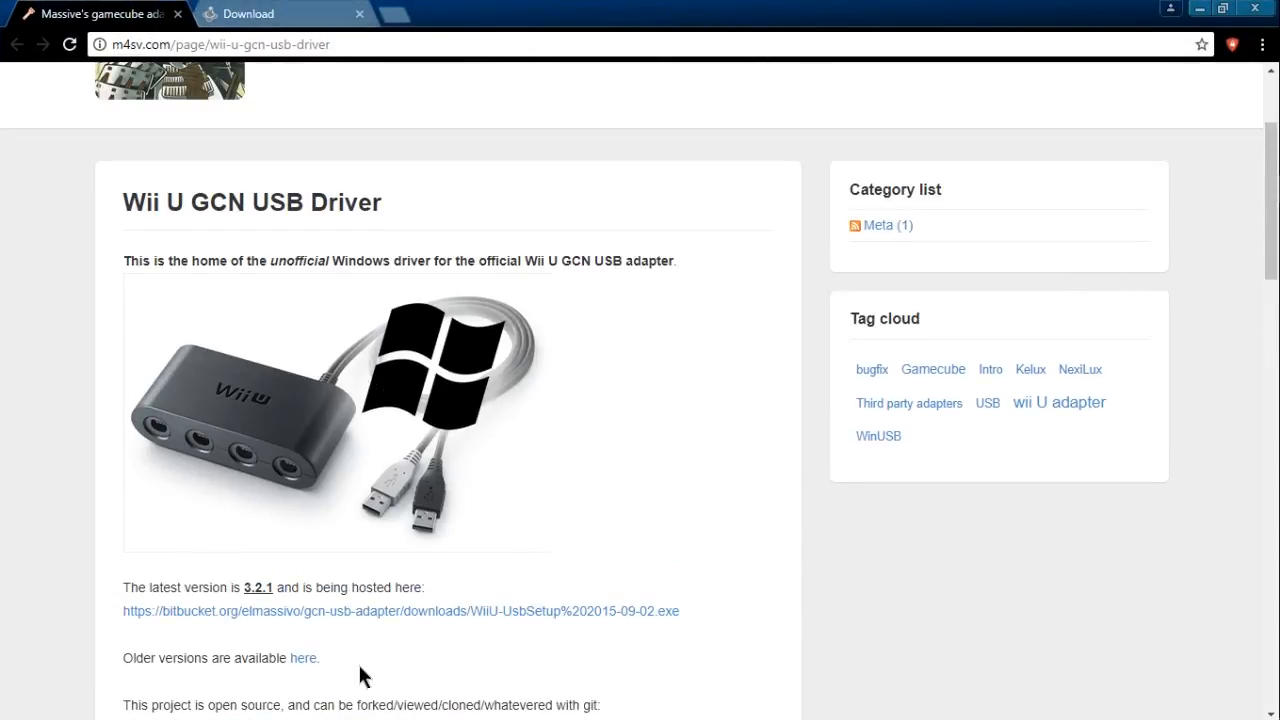
pyautogui.click(308, 618)
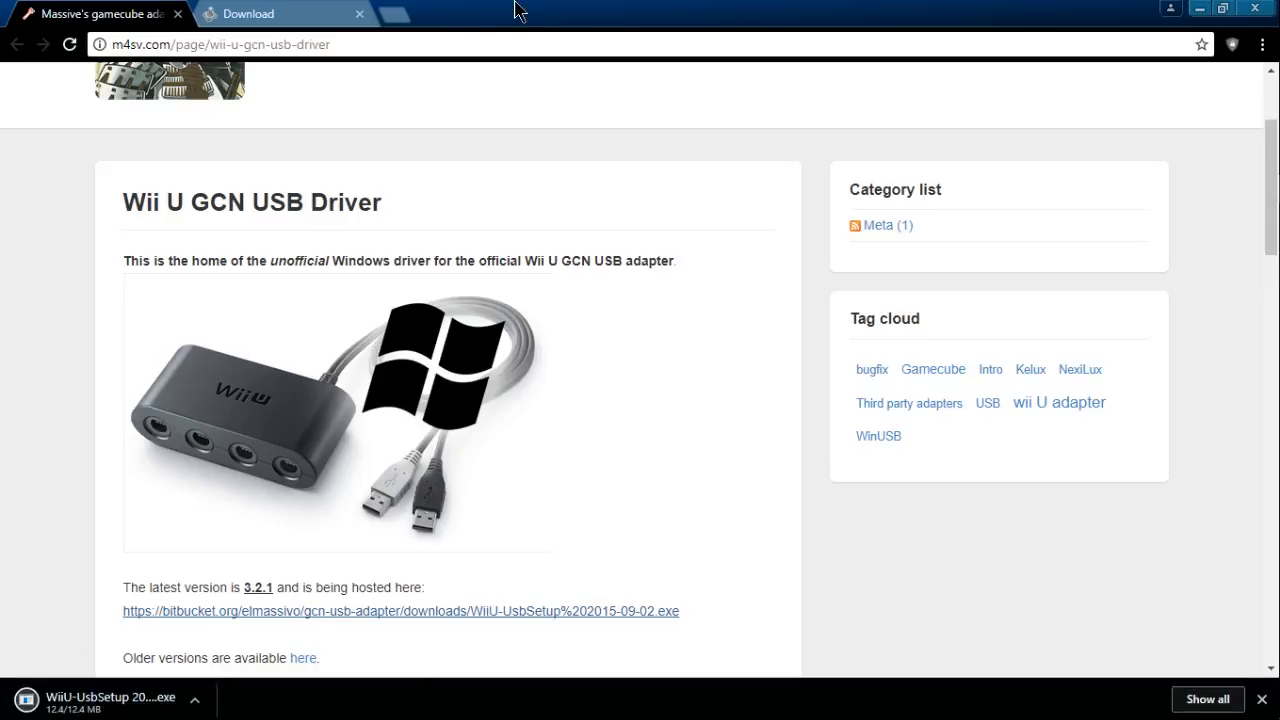
# - Move the browser aside to view the installer icons on the desktop, and bring the browser back
pyautogui.moveTo(598, 8); pyautogui.dragTo(243, 40)
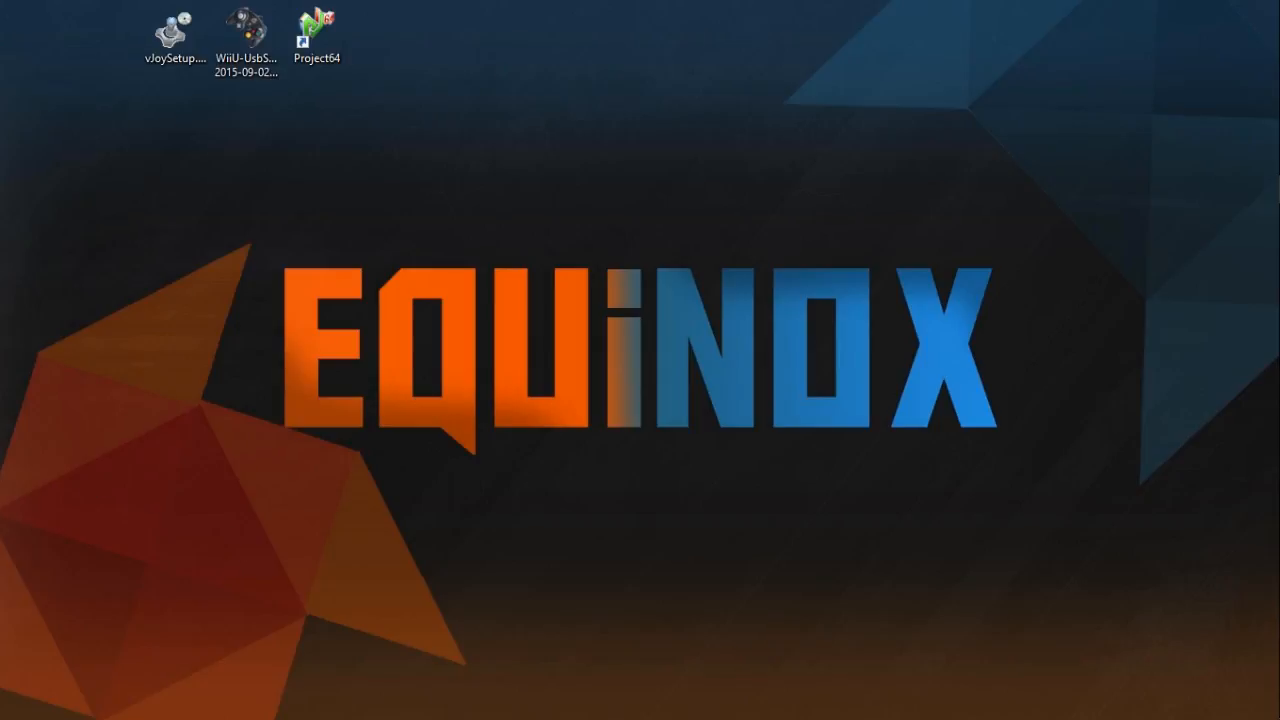
pyautogui.moveTo(0, 537); pyautogui.dragTo(240, 532)
pyautogui.moveTo(0, 220); pyautogui.dragTo(815, 10)
# - Download the vJoy installer from the vJoy download page and close the SourceForge page that opens for it
pyautogui.click(210, 20)
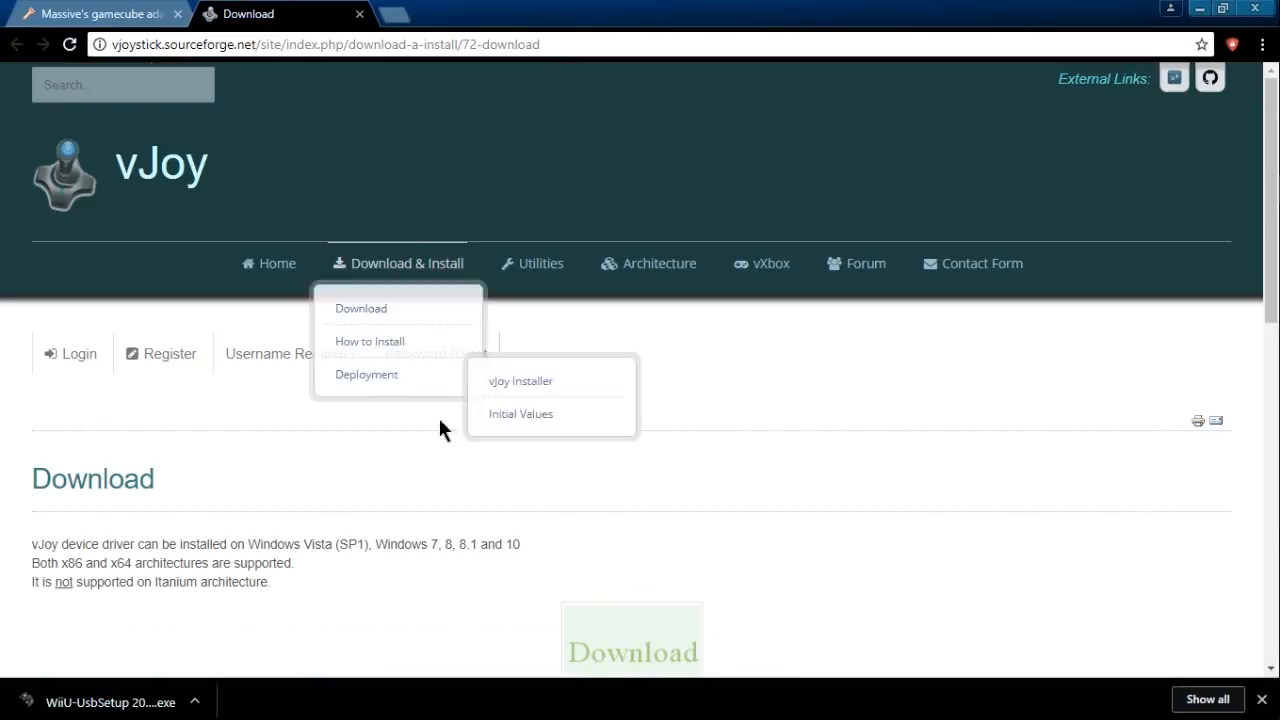
pyautogui.scroll(-1, 226, 454)
pyautogui.scroll(-3, 226, 454)
pyautogui.scroll(1, 234, 434)
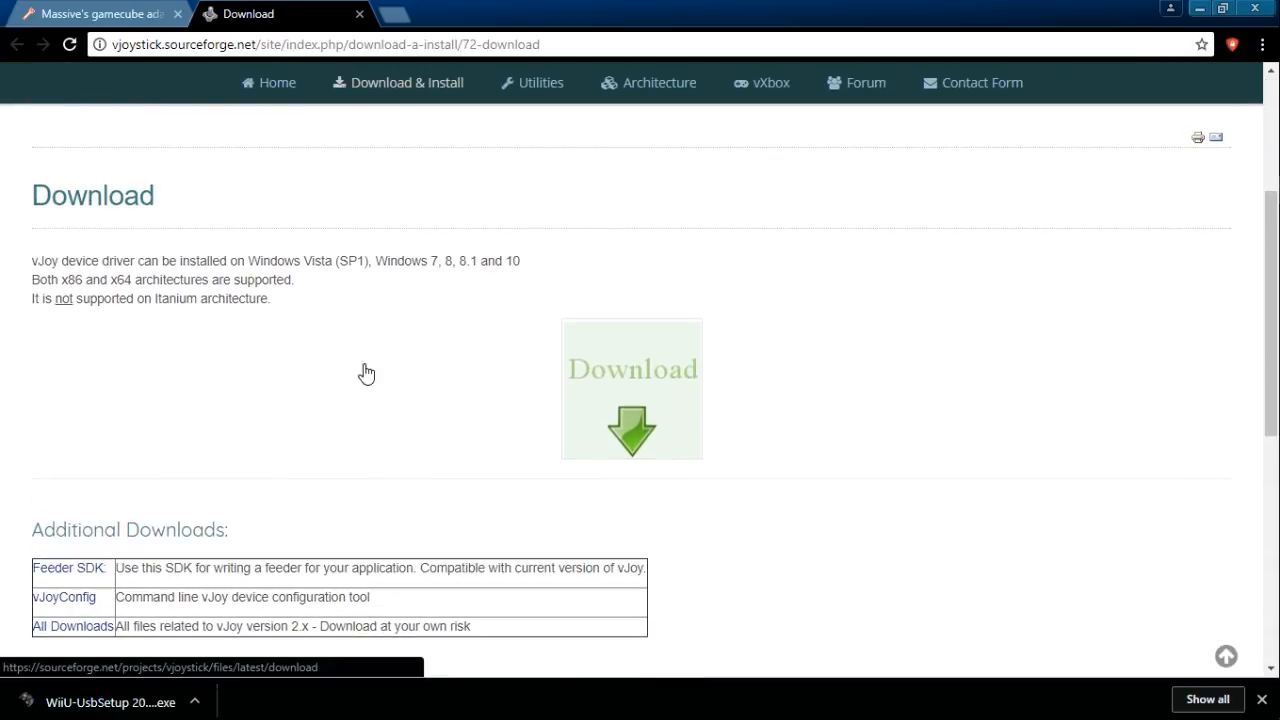
pyautogui.click(646, 389)
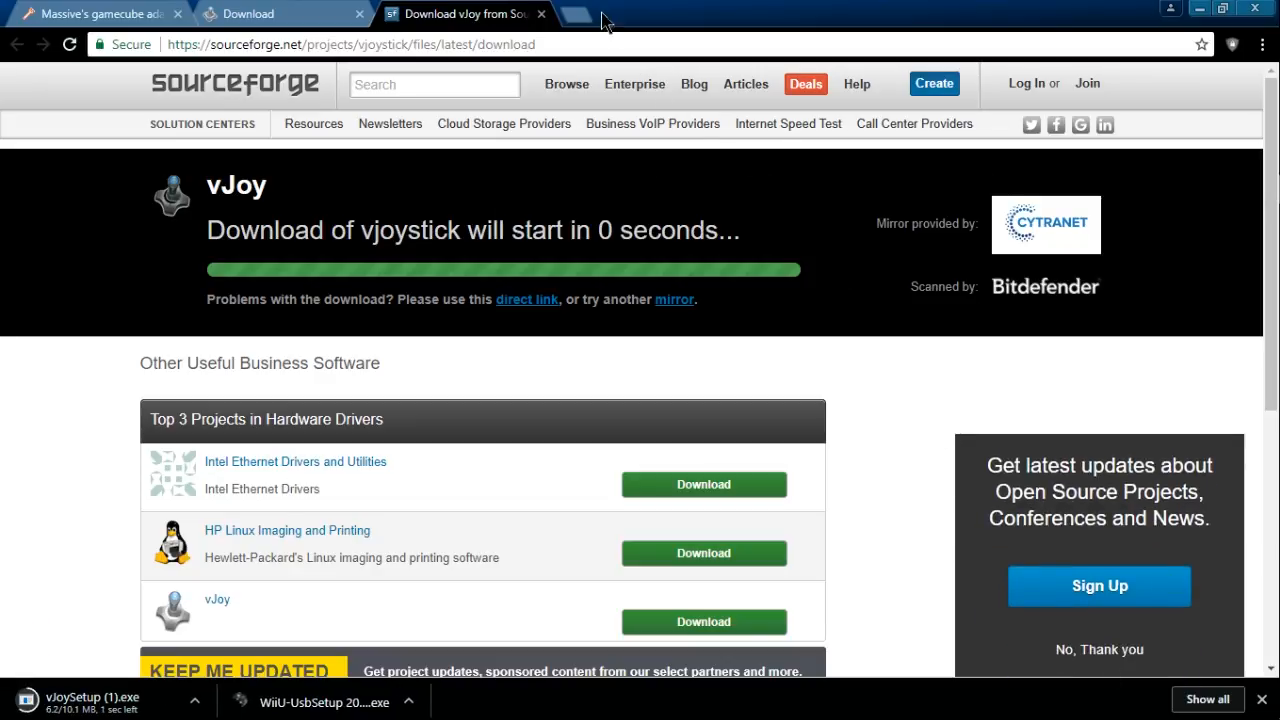
pyautogui.click(541, 14)
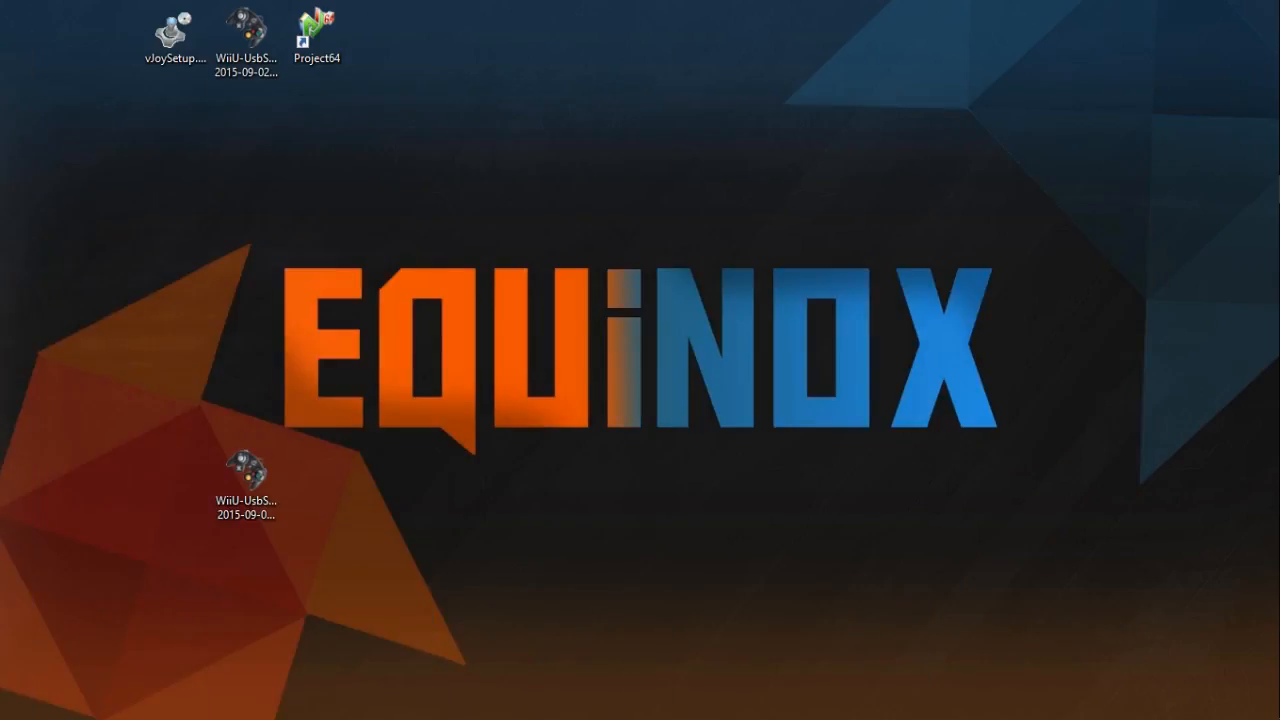
# - Place the downloaded WiiU-UsbSetup 2015-09-02 (1).exe and vJoySetup (1).exe installers side by side on the desktop
pyautogui.moveTo(0, 486); pyautogui.dragTo(312, 505)
pyautogui.click(347, 592)
pyautogui.moveTo(222, 476); pyautogui.dragTo(228, 403)
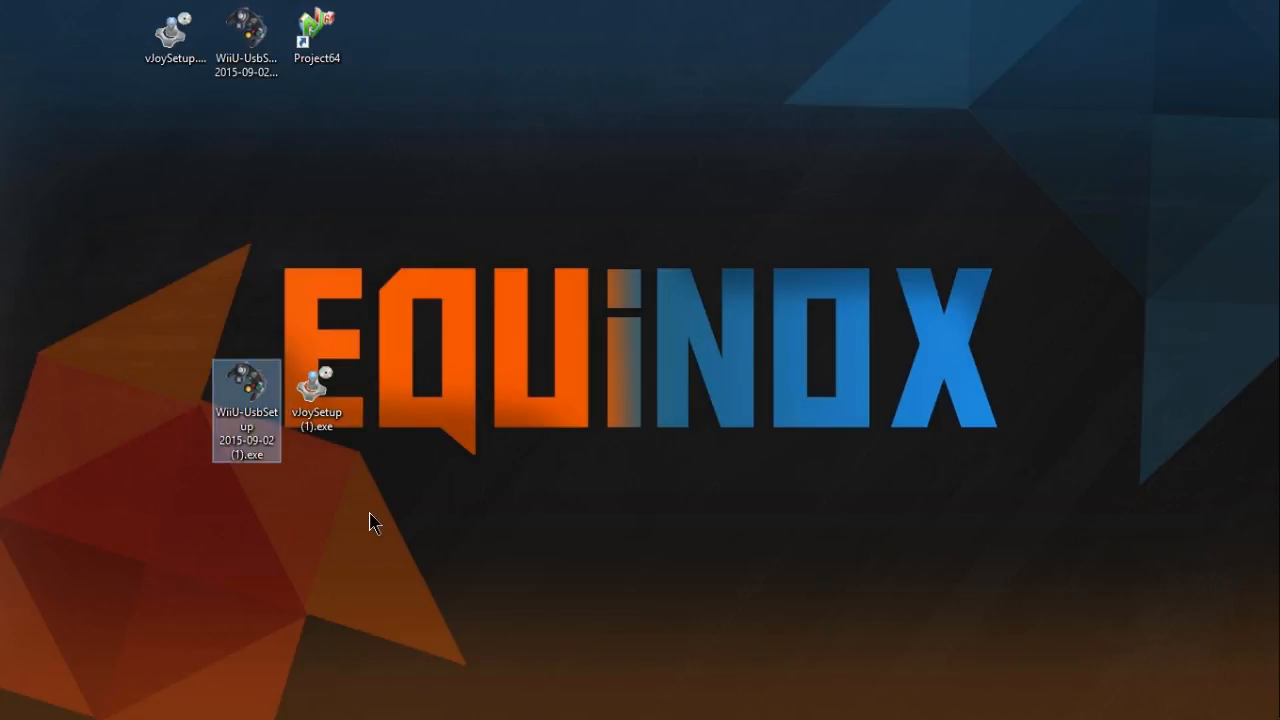
pyautogui.moveTo(370, 512); pyautogui.dragTo(139, 300)
pyautogui.click(139, 300)
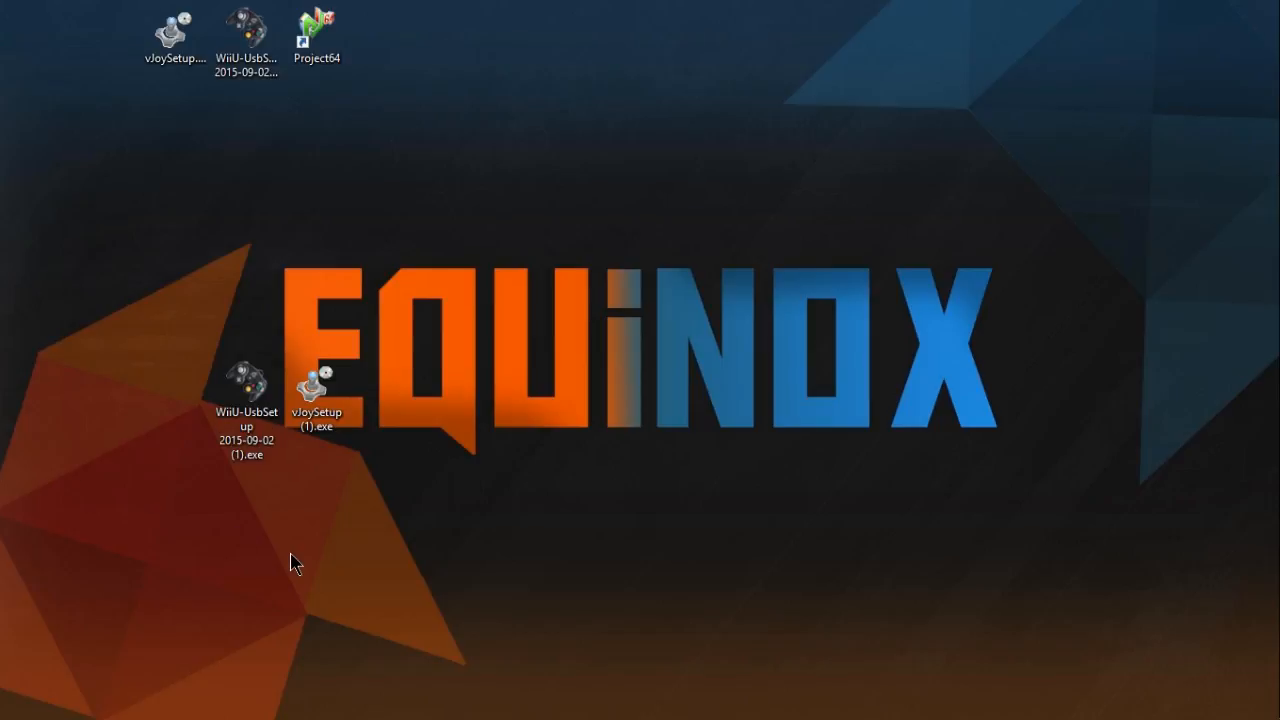
pyautogui.moveTo(212, 542); pyautogui.dragTo(388, 295)
pyautogui.click(388, 300)
# - Try to install the Wii U USB GCN adapter with the default folders and a desktop icon, automatically closing the applications using its files
pyautogui.doubleClick(267, 420)
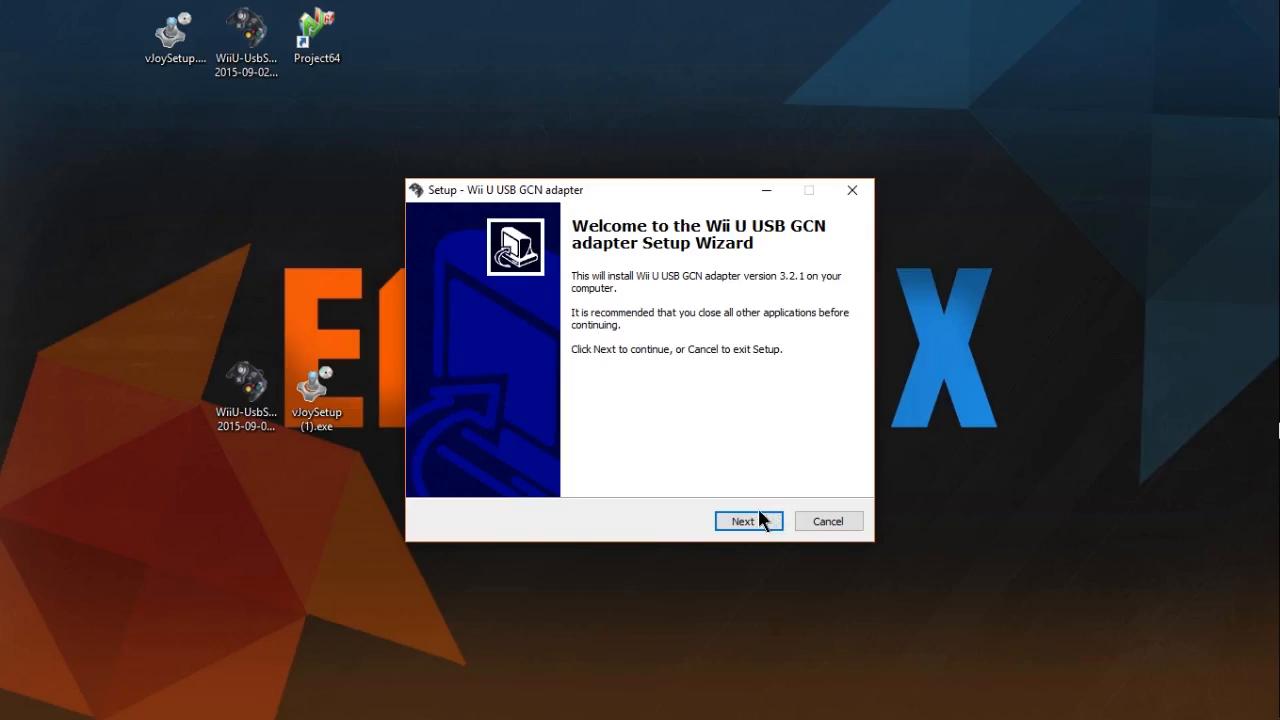
pyautogui.click(757, 519)
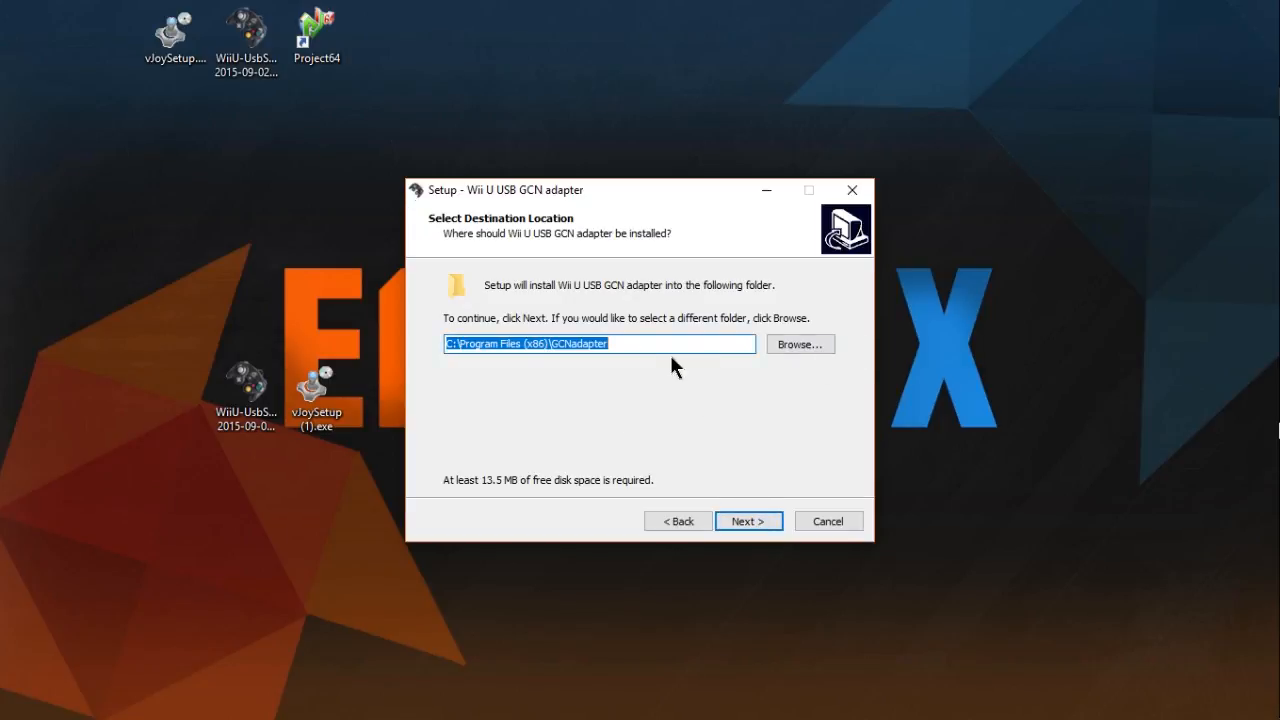
pyautogui.click(754, 521)
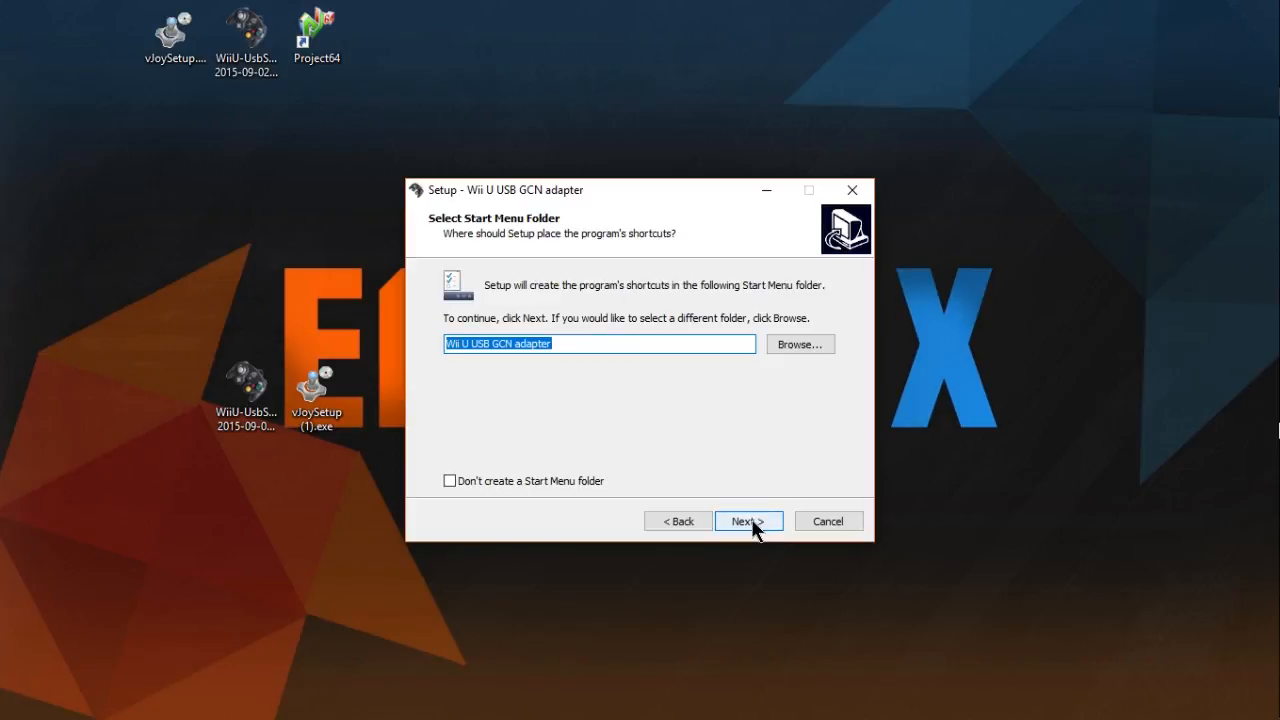
pyautogui.click(754, 528)
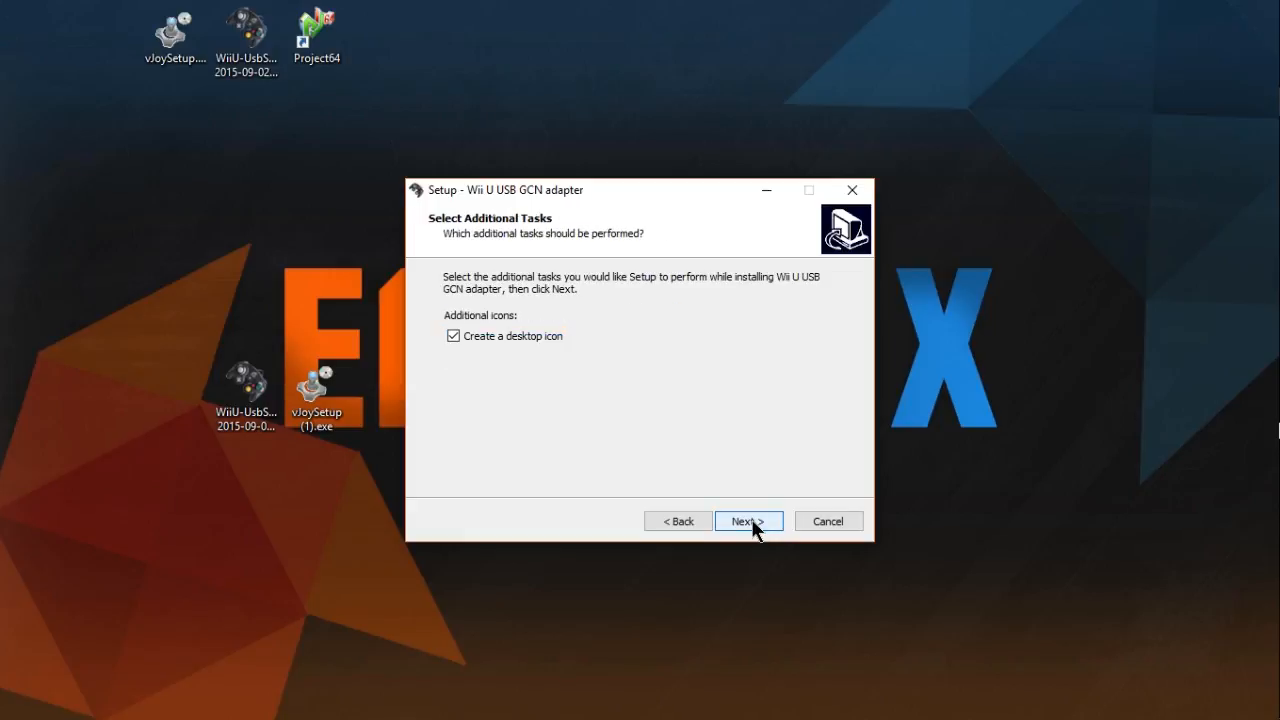
pyautogui.click(754, 528)
pyautogui.click(754, 528)
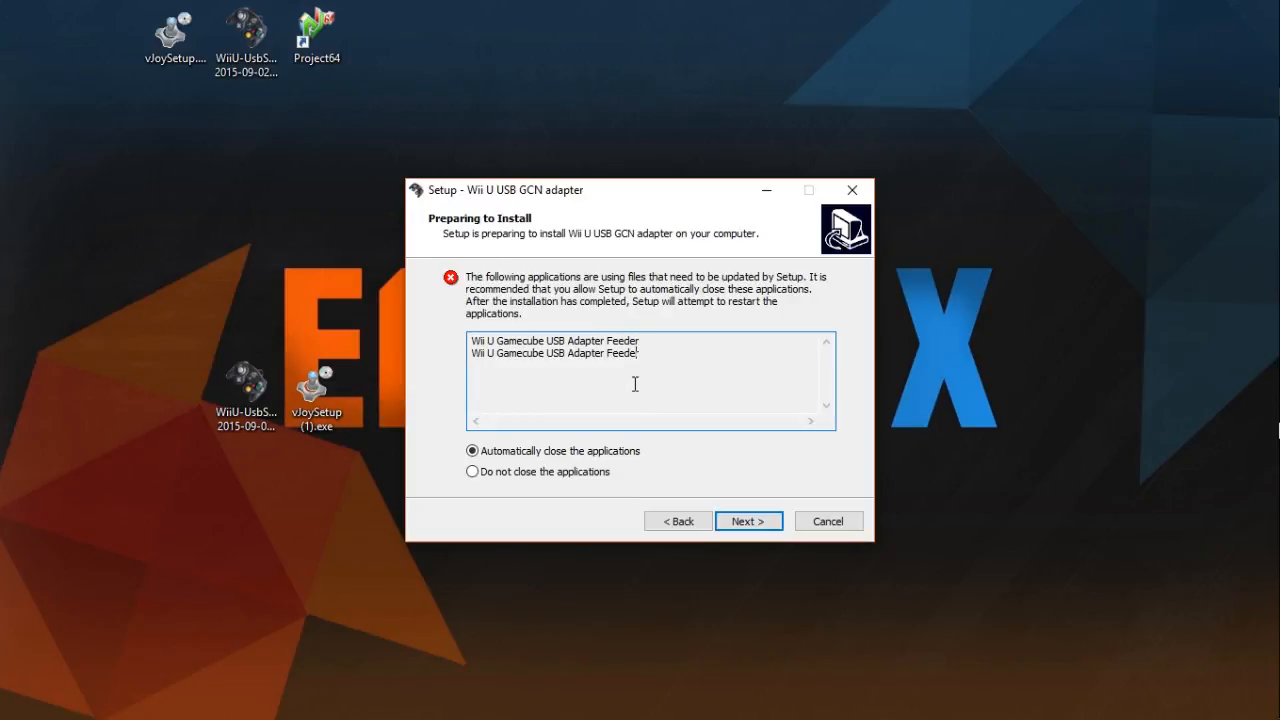
pyautogui.moveTo(634, 383); pyautogui.dragTo(633, 411)
pyautogui.click(768, 523)
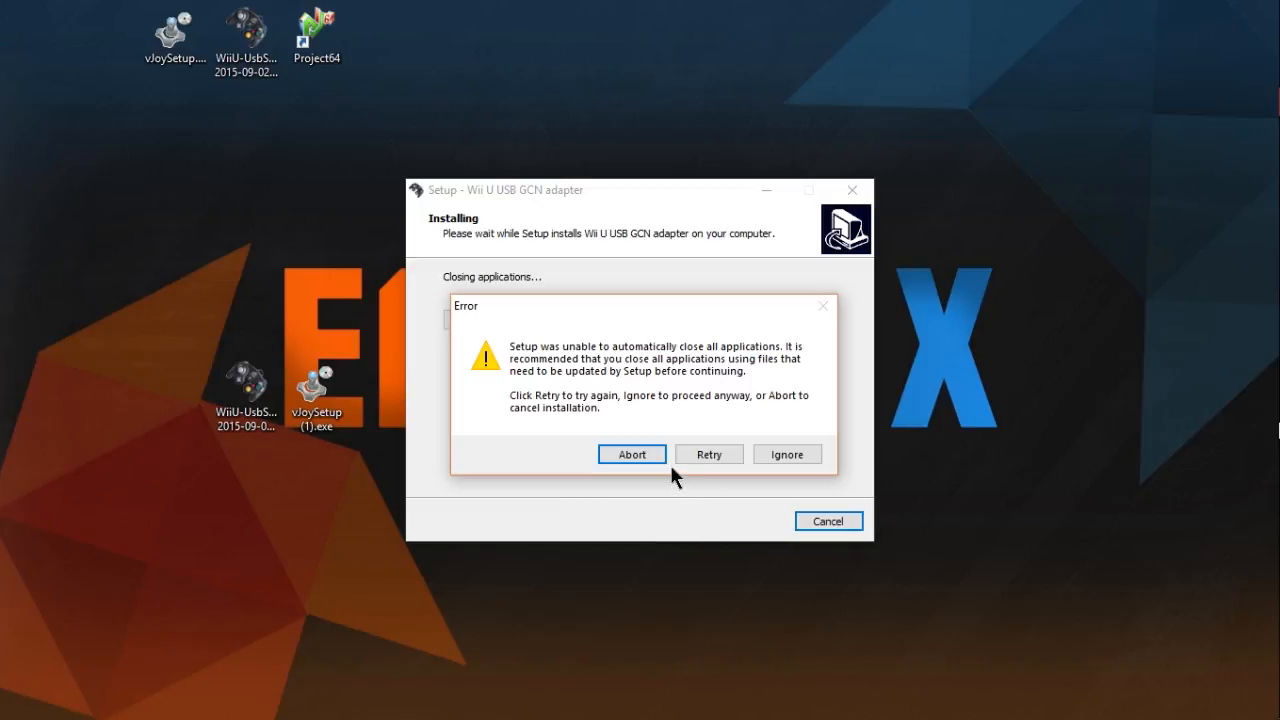
# - Check the adapter program among the hidden background applications and retry closing the applications in the installer
pyautogui.moveTo(1278, 516)
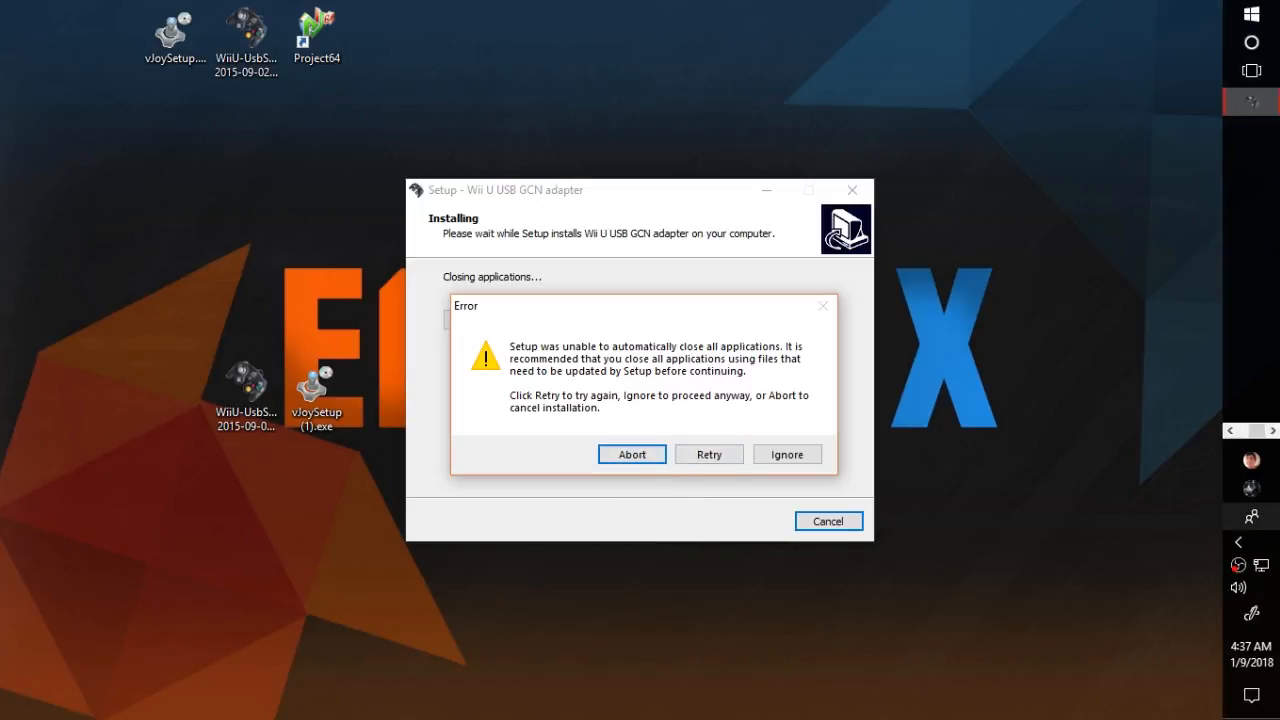
pyautogui.click(1238, 541)
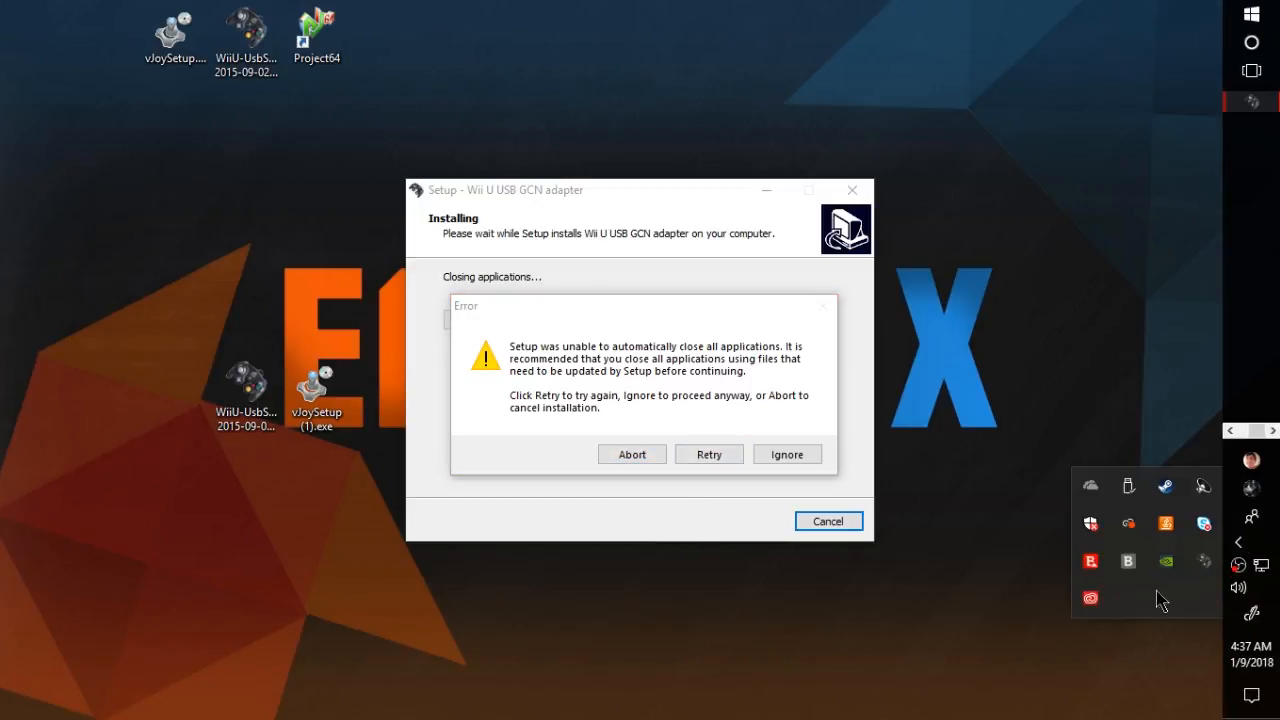
pyautogui.doubleClick(1203, 563)
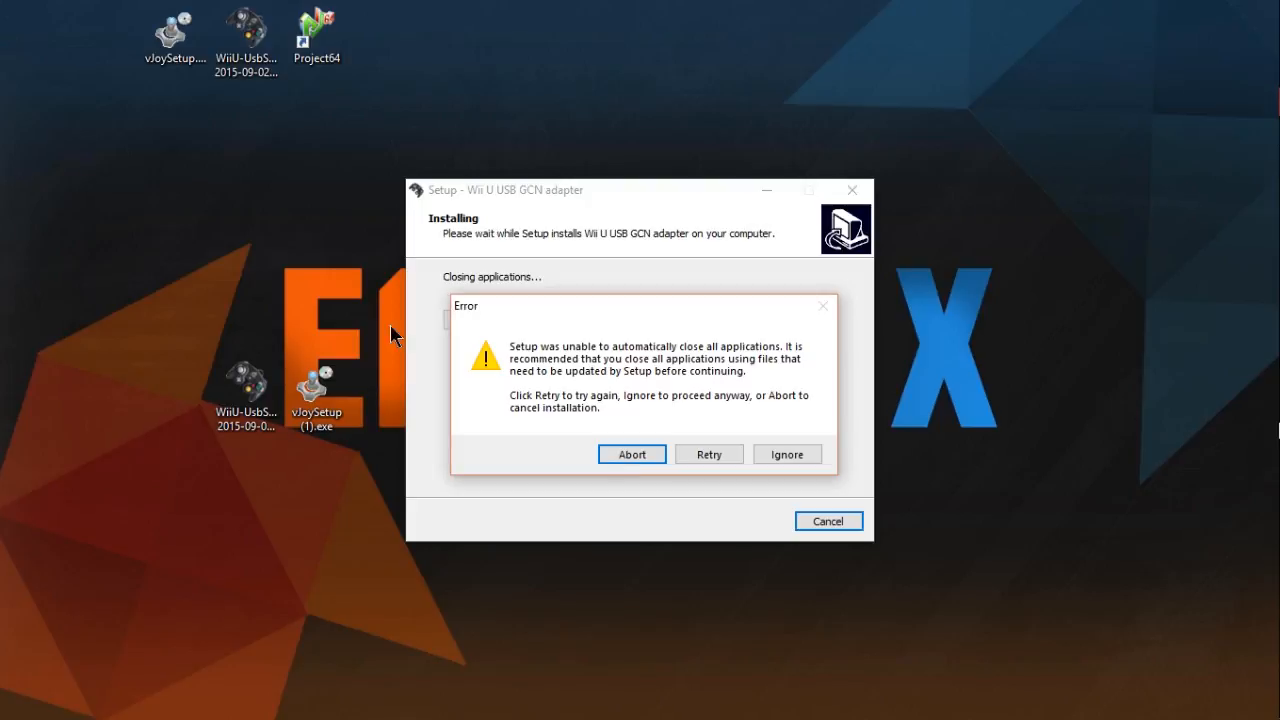
pyautogui.click(694, 448)
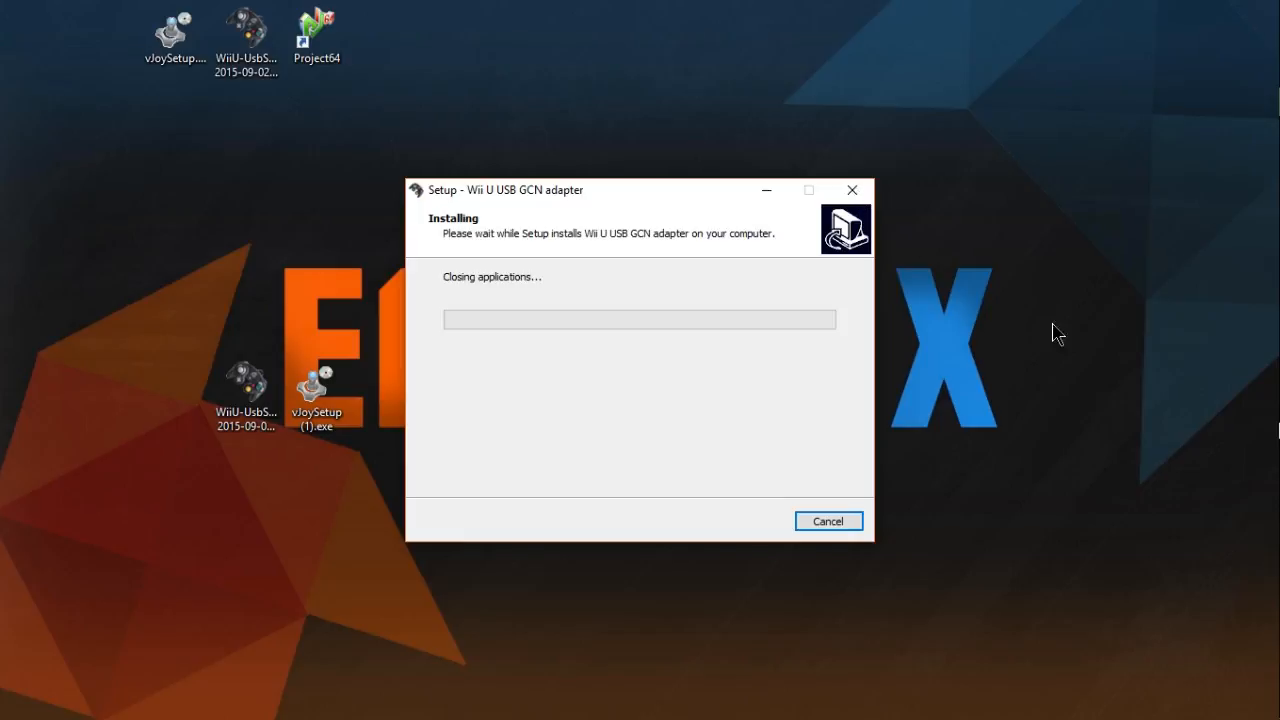
# - End the adapter installer's Setup/Uninstall task in Task Manager and close Task Manager
pyautogui.moveTo(1252, 458)
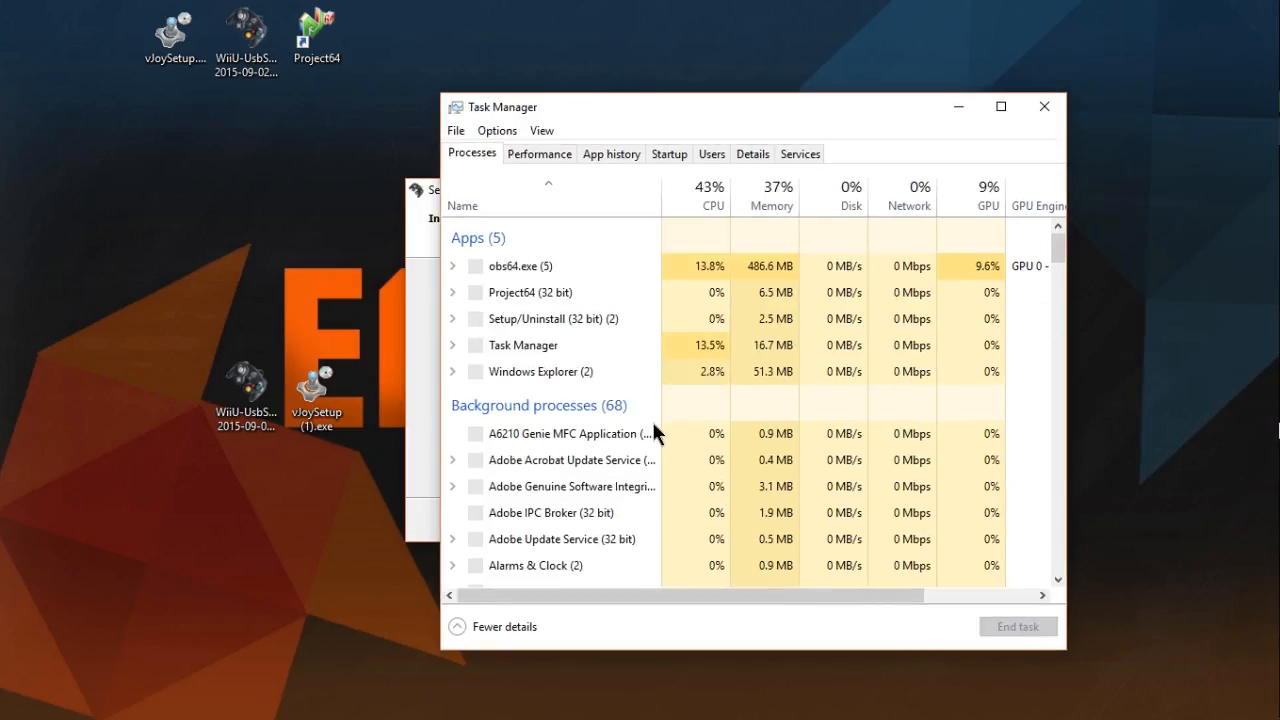
pyautogui.rightClick(754, 318)
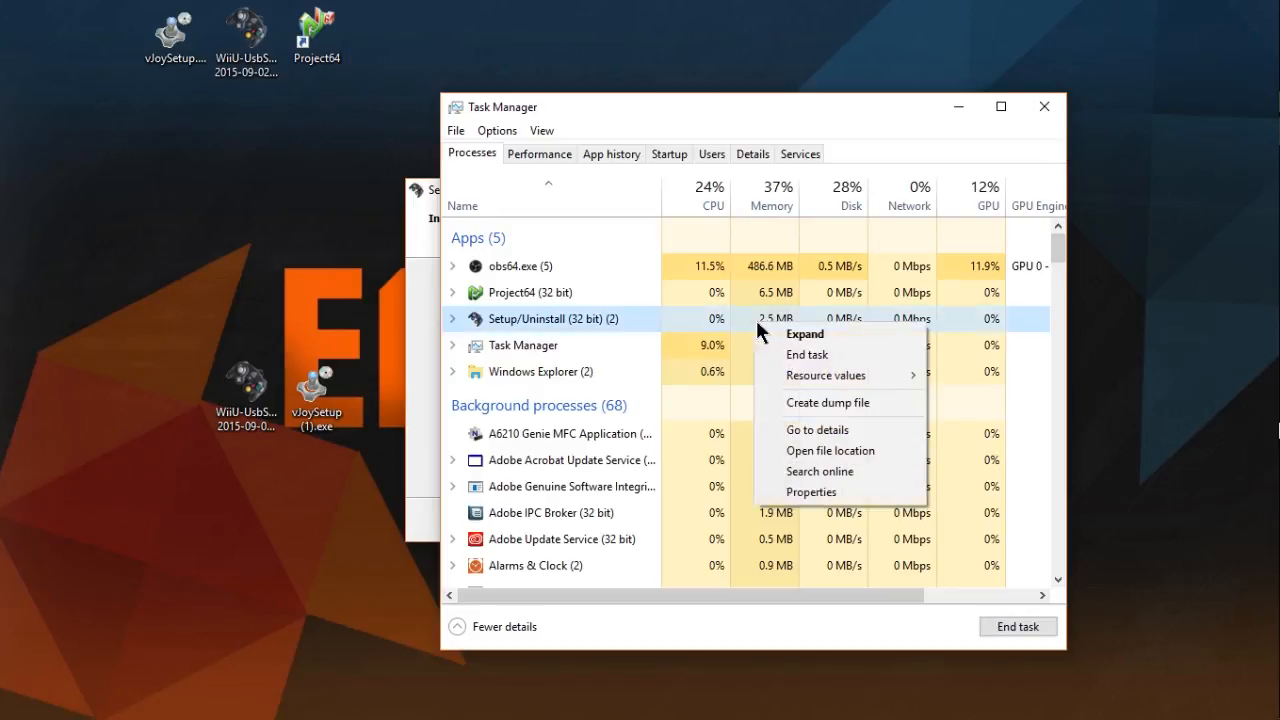
pyautogui.click(777, 350)
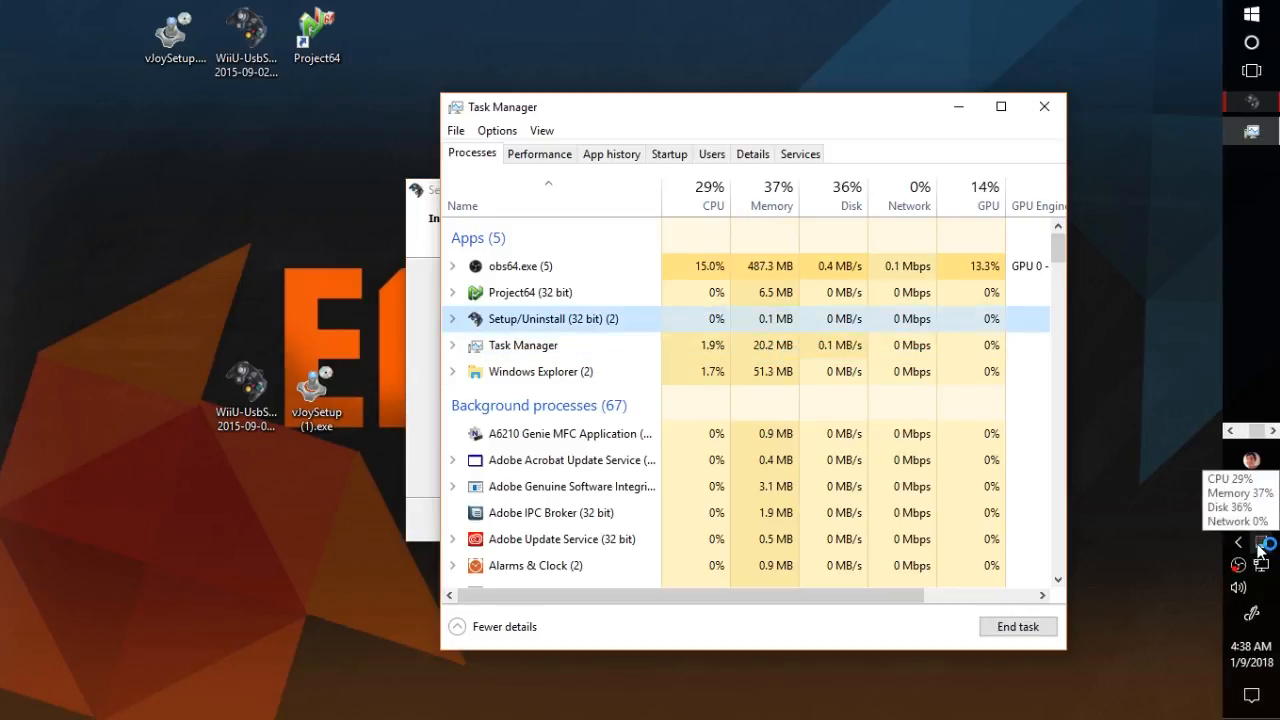
pyautogui.click(1044, 117)
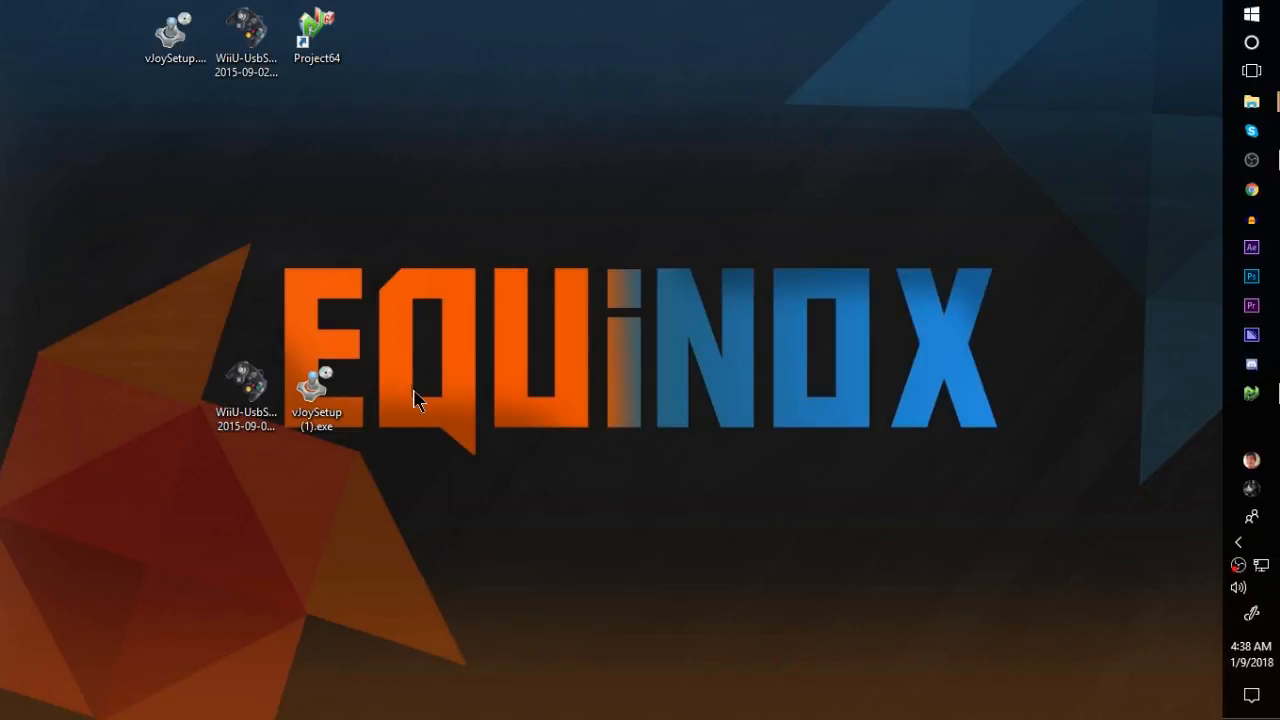
# - Run the adapter installer again with the default folders and a desktop icon, choosing not to close the applications
pyautogui.doubleClick(243, 410)
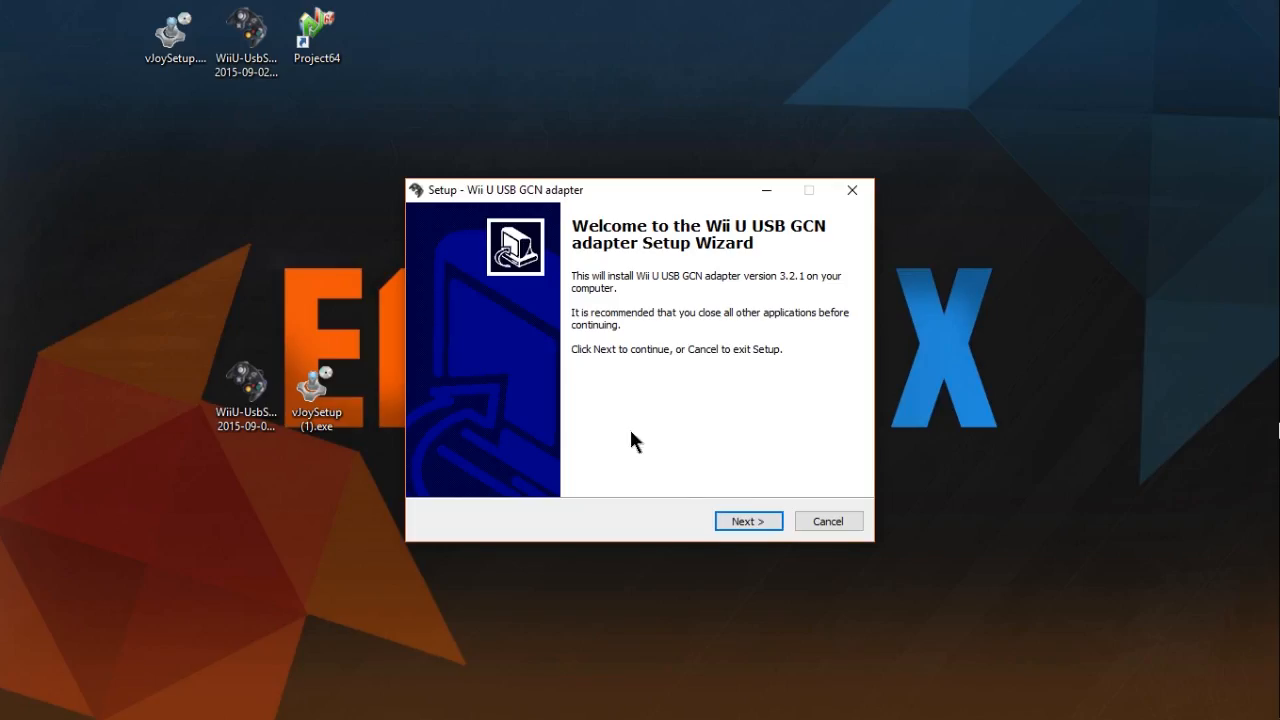
pyautogui.click(747, 521)
pyautogui.click(747, 521)
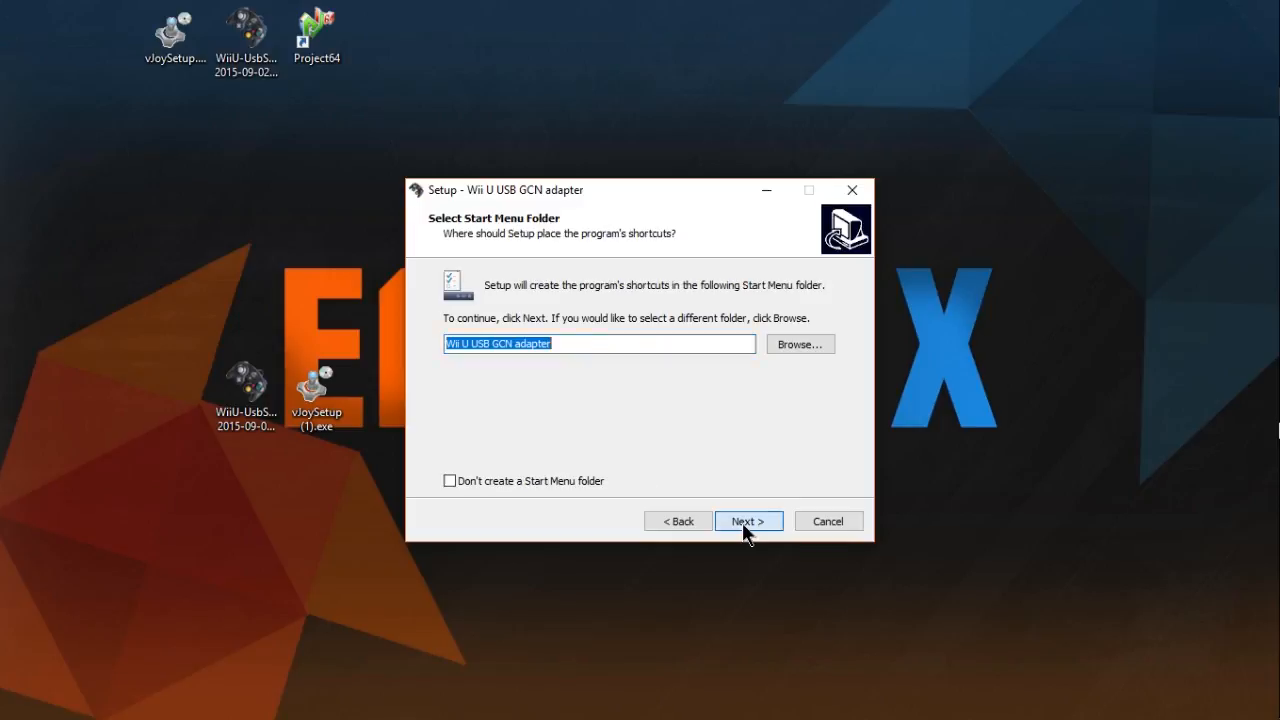
pyautogui.click(747, 521)
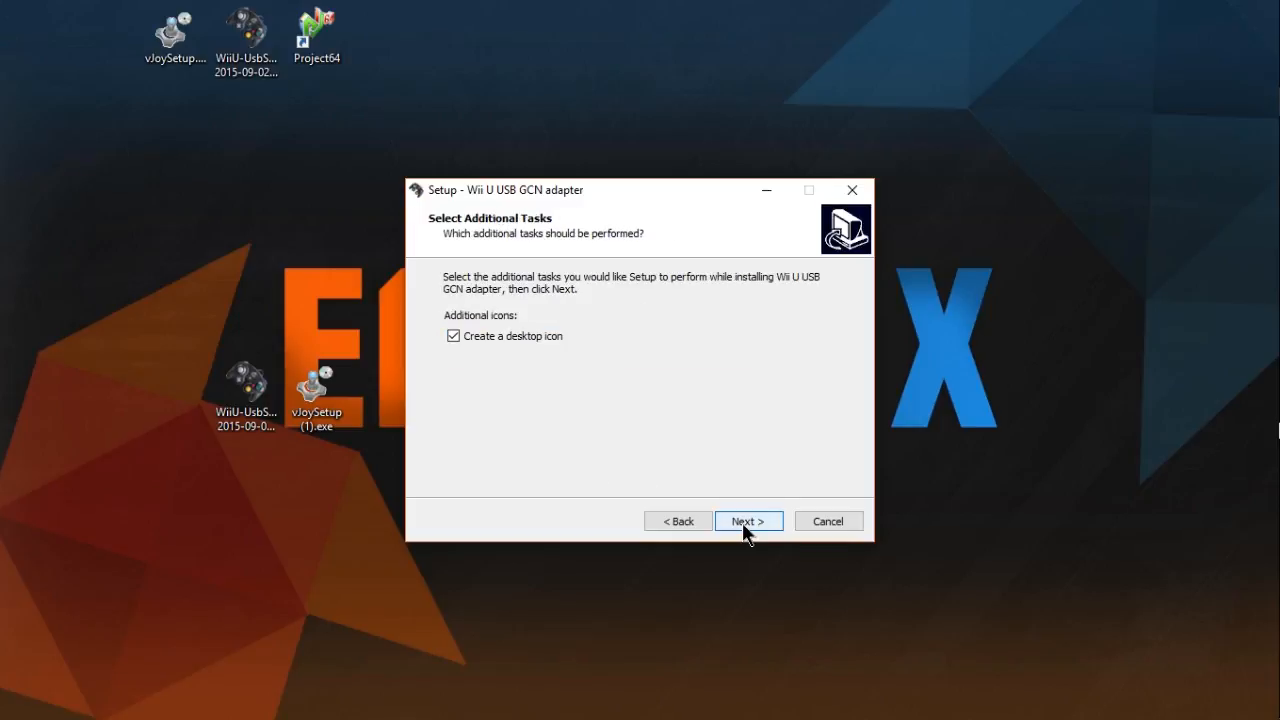
pyautogui.click(745, 523)
pyautogui.click(745, 523)
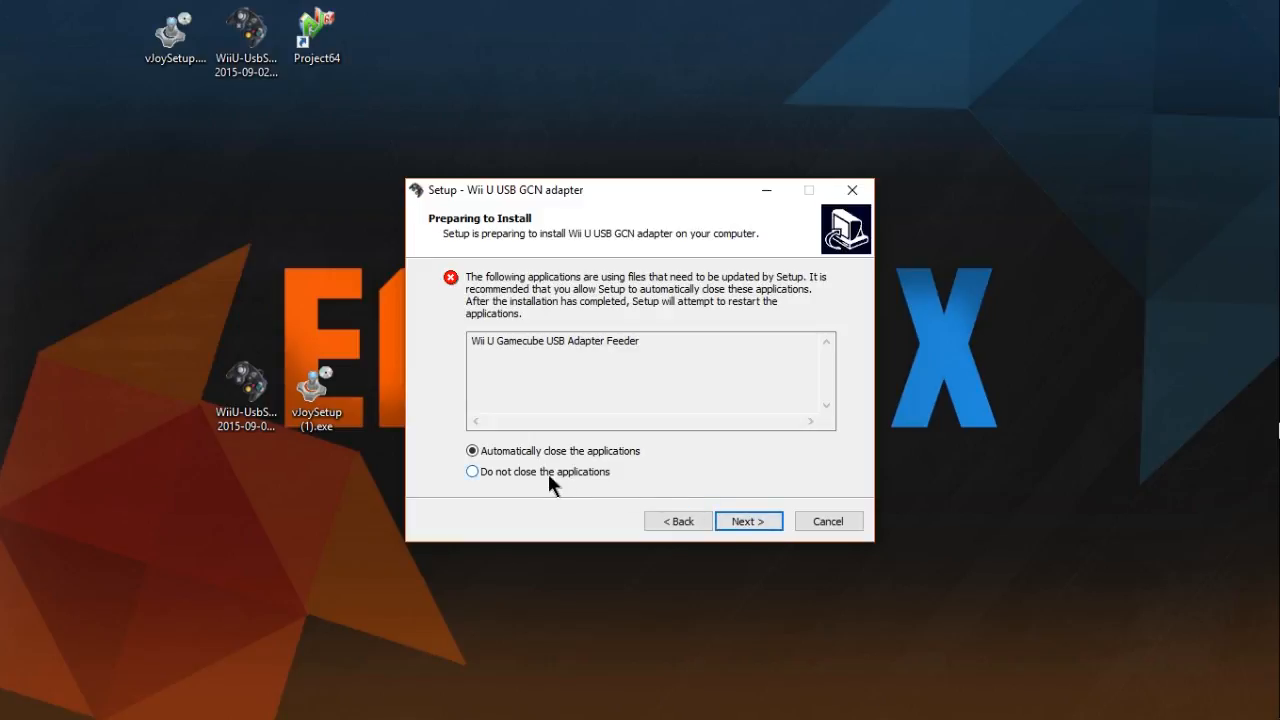
pyautogui.click(507, 470)
pyautogui.click(736, 519)
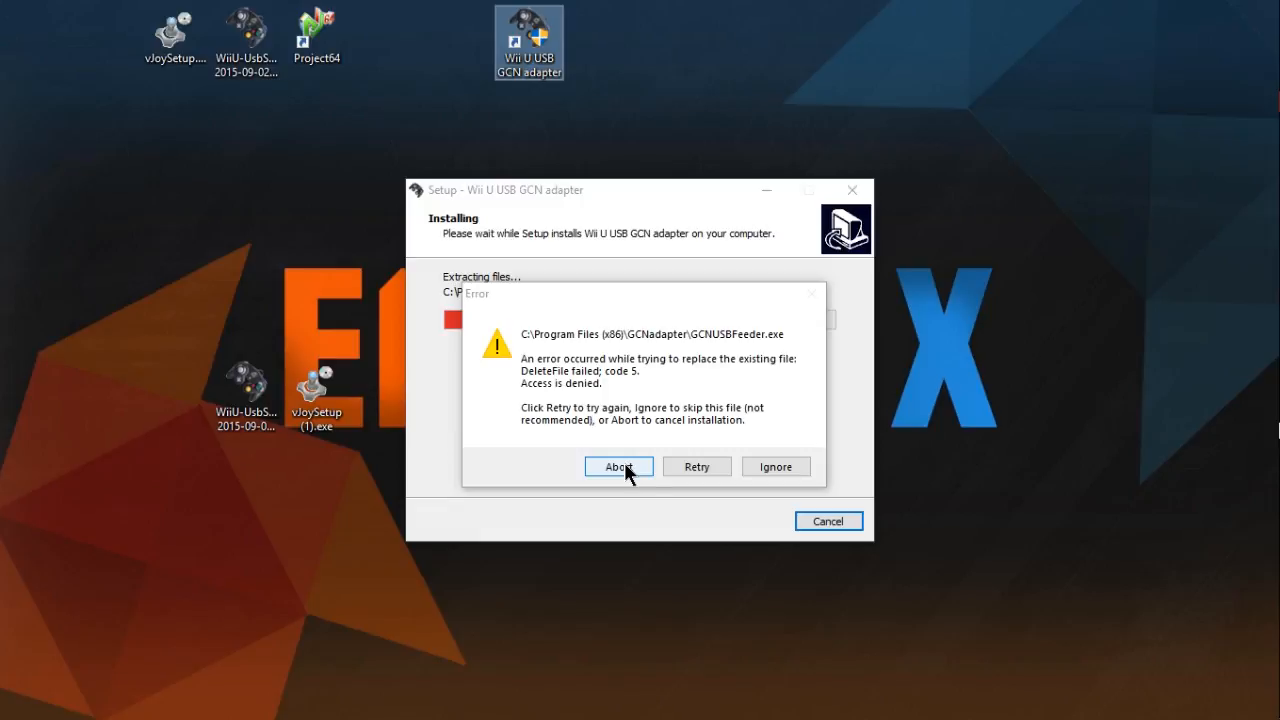
# - Skip replacing GCNUSBFeeder.exe, and abort the adapter installation at LibUsbDotNet.dll
pyautogui.click(776, 468)
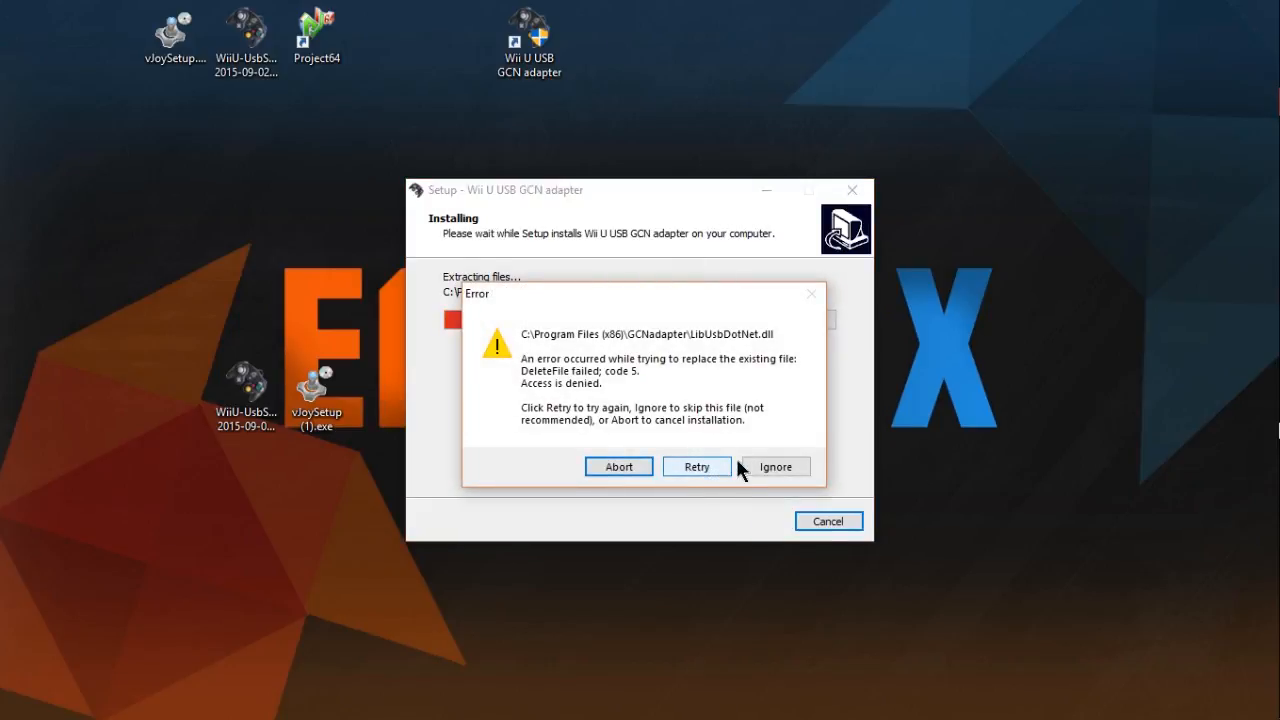
pyautogui.click(619, 466)
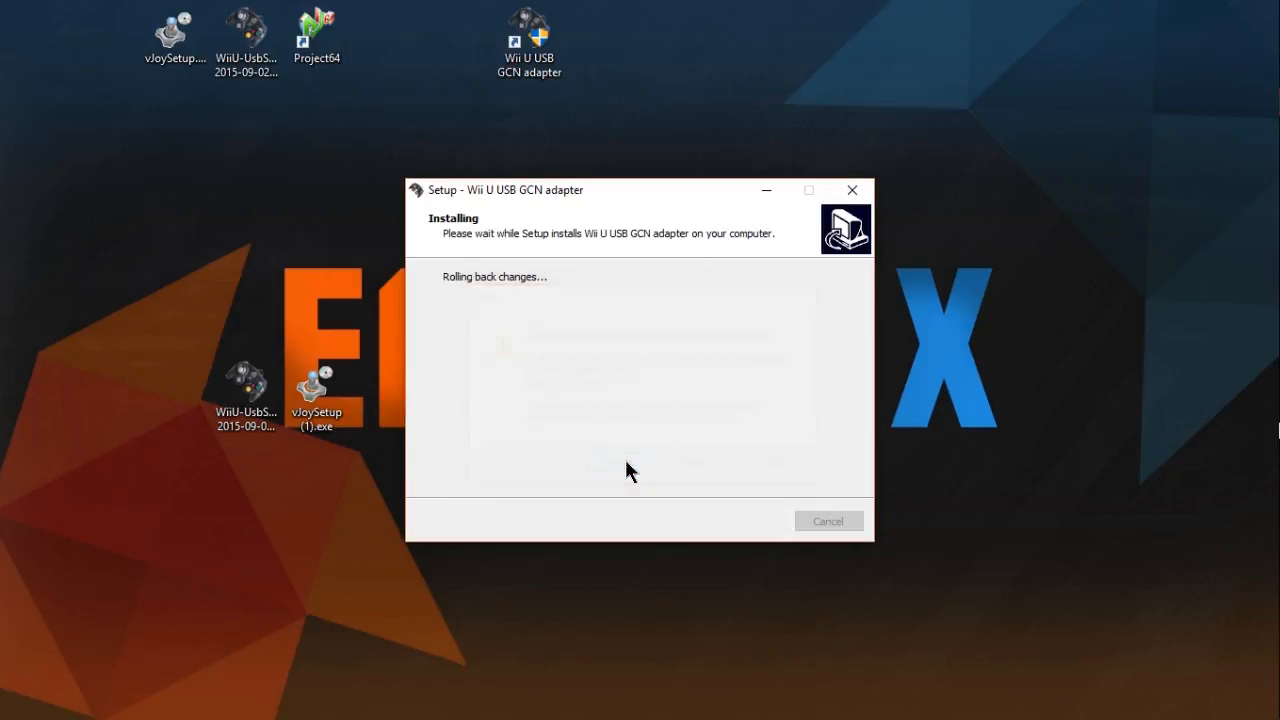
pyautogui.click(852, 190)
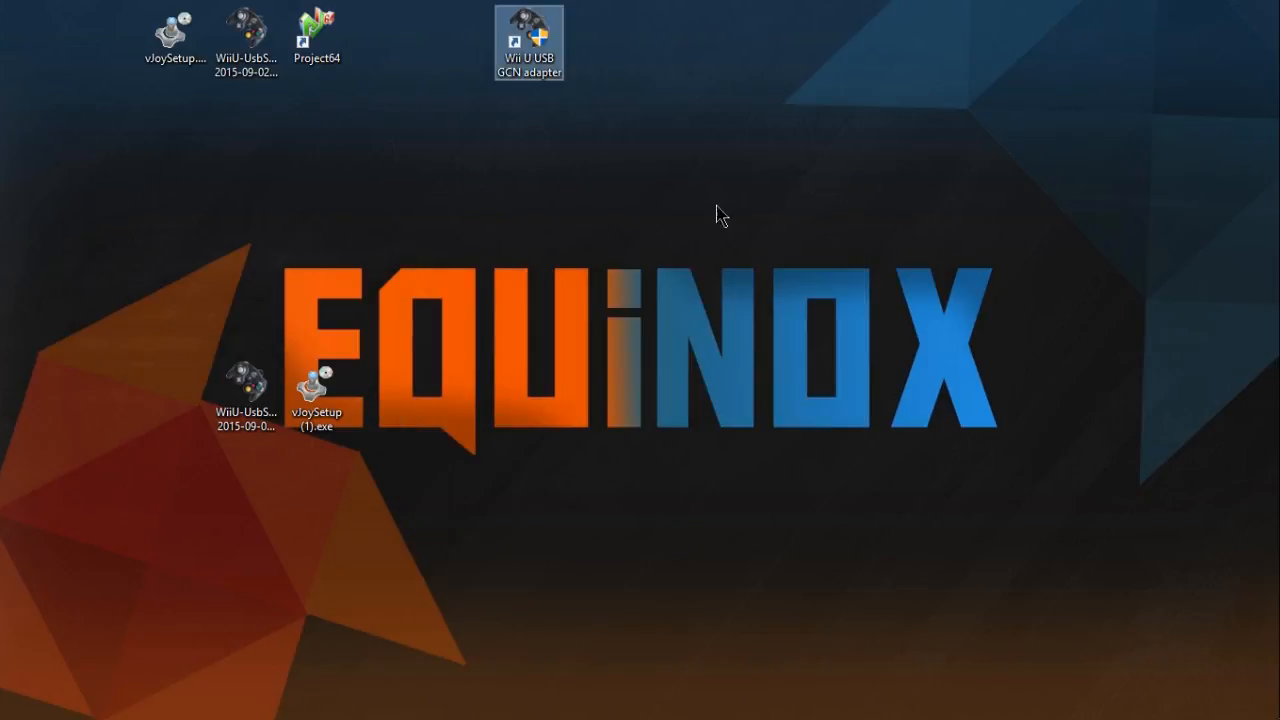
# - Place the Wii U USB GCN adapter shortcut beside the two downloaded installers on the desktop
pyautogui.moveTo(597, 174); pyautogui.dragTo(680, 170)
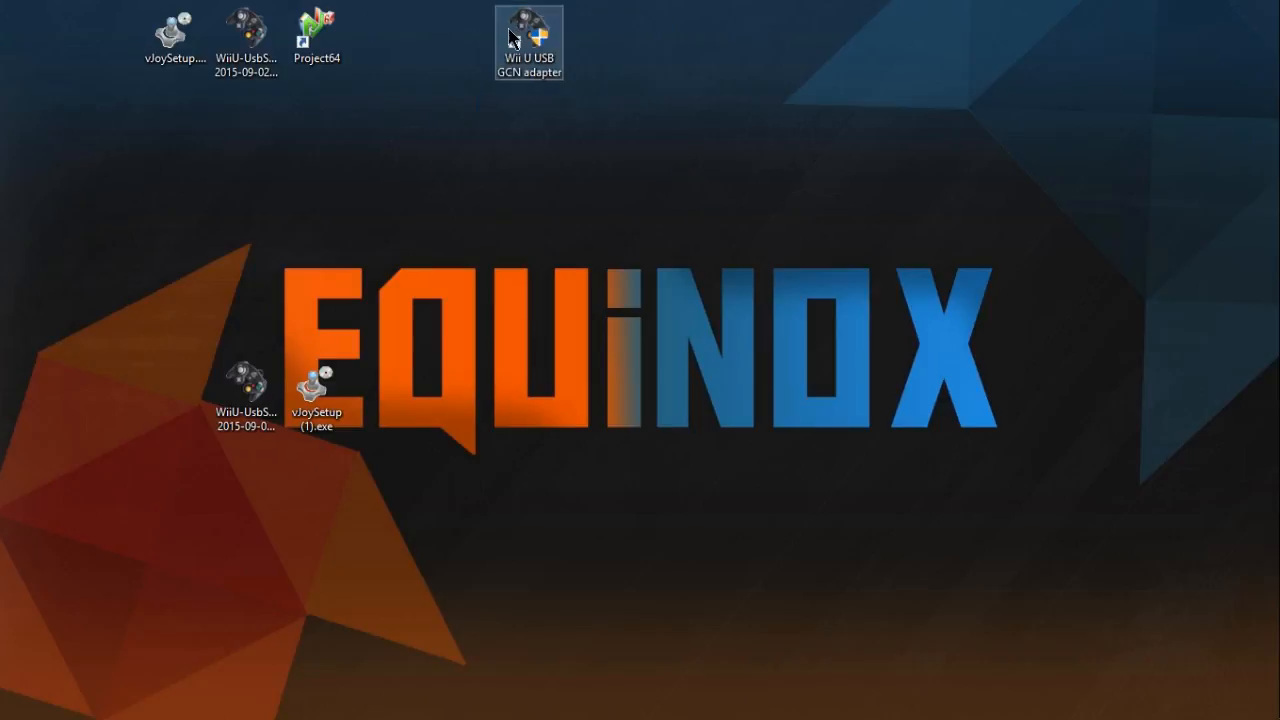
pyautogui.moveTo(509, 30); pyautogui.dragTo(140, 388)
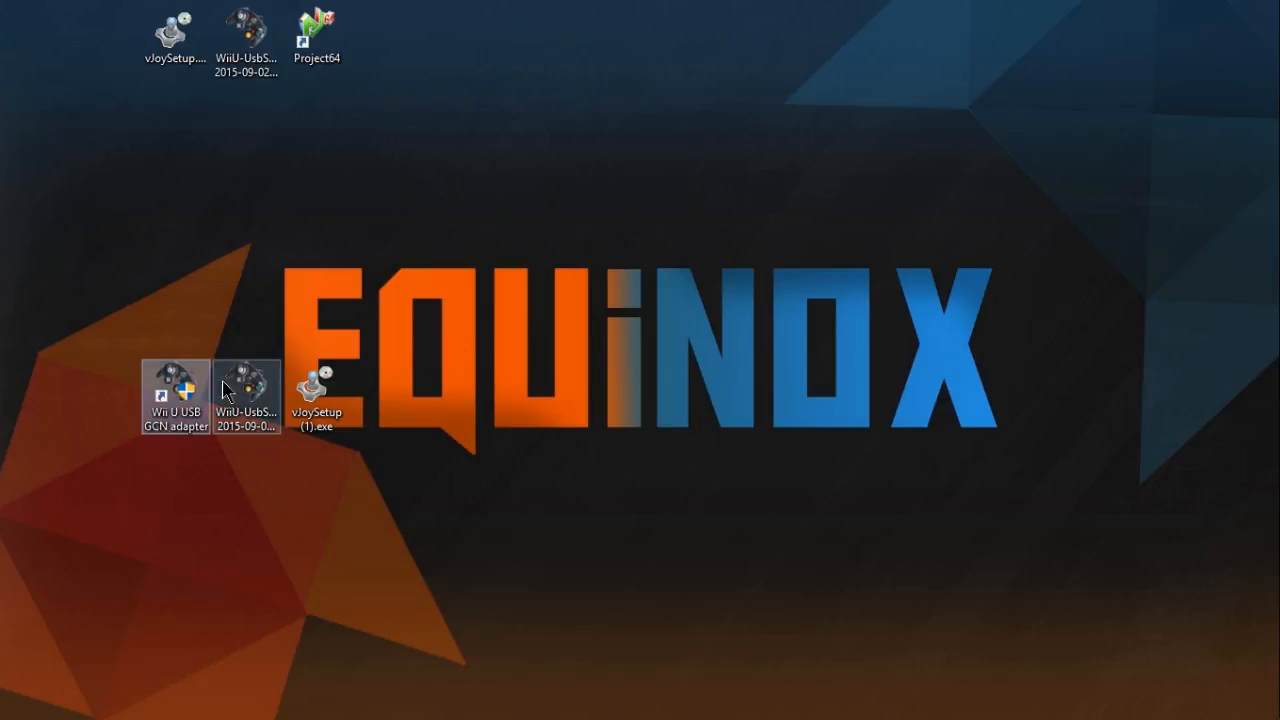
pyautogui.moveTo(92, 491); pyautogui.dragTo(320, 318)
pyautogui.click(189, 518)
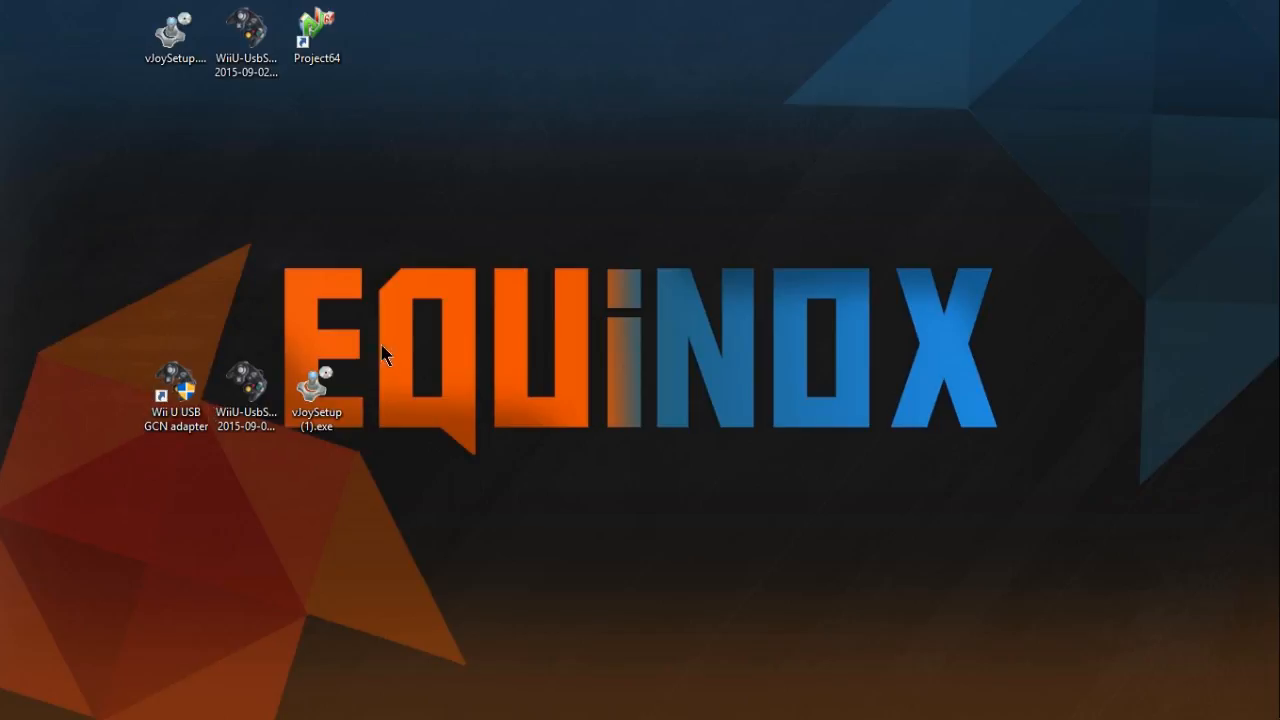
# - Place zadig-2.3.exe and the Dolphin shortcut in the desktop's icon row with Project64, and open Zadig
pyautogui.moveTo(2, 60); pyautogui.dragTo(110, 32)
pyautogui.click(205, 202)
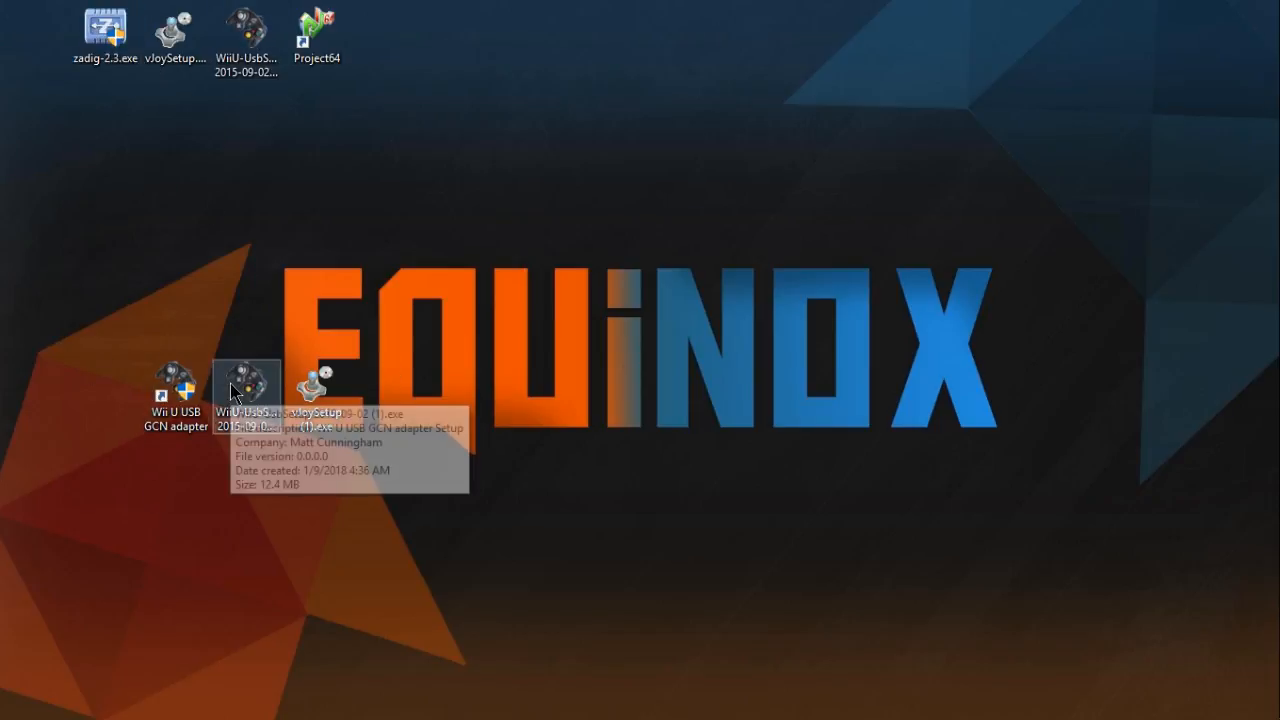
pyautogui.doubleClick(100, 25)
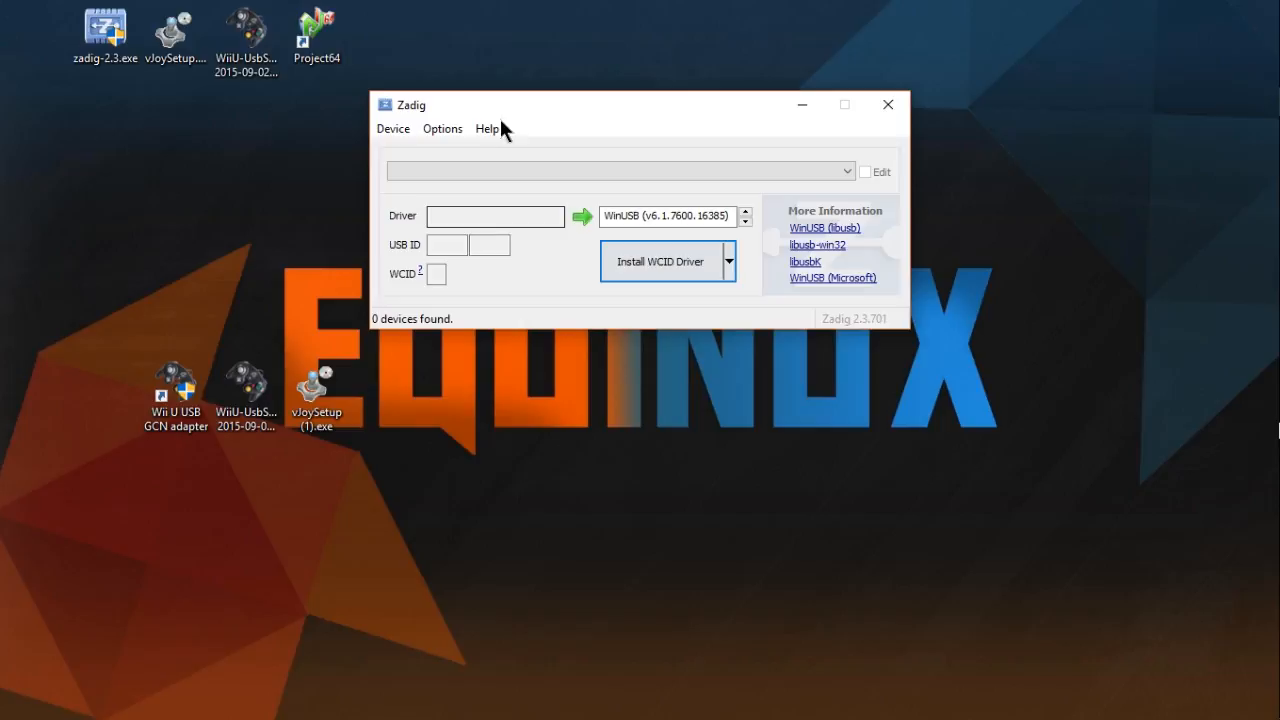
pyautogui.moveTo(495, 100); pyautogui.dragTo(574, 84)
pyautogui.click(100, 30)
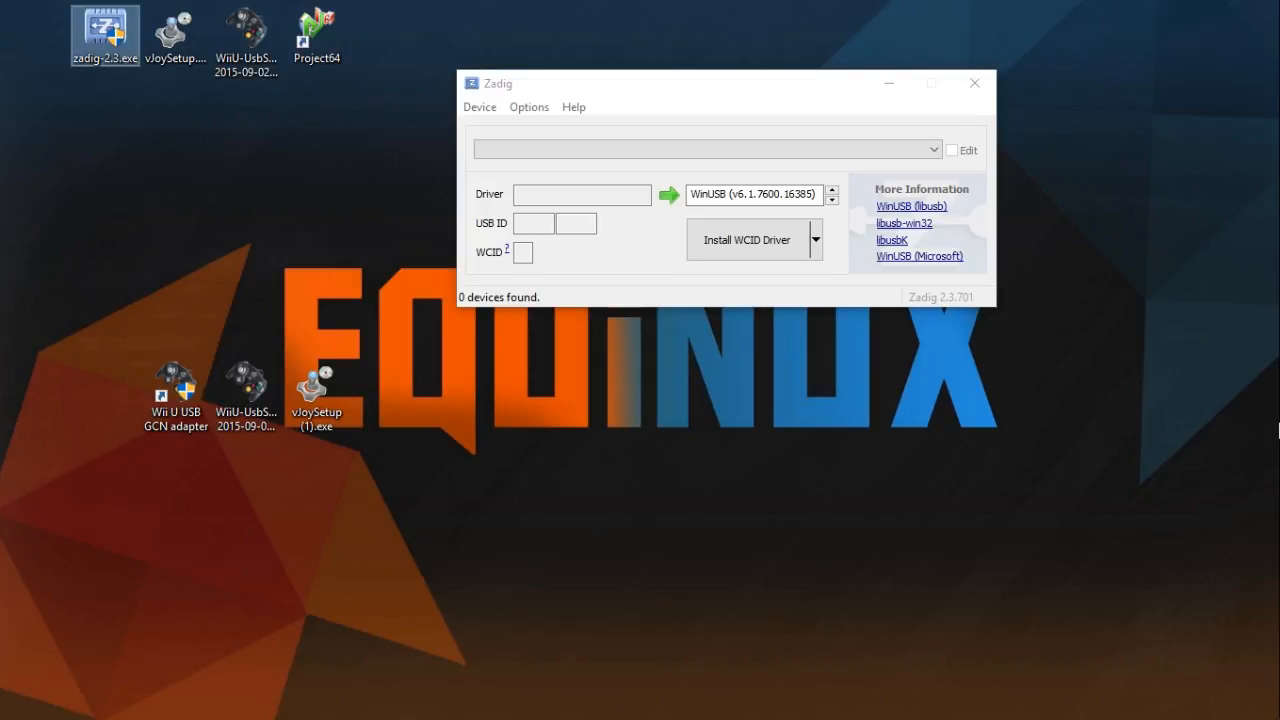
pyautogui.moveTo(0, 430); pyautogui.dragTo(384, 22)
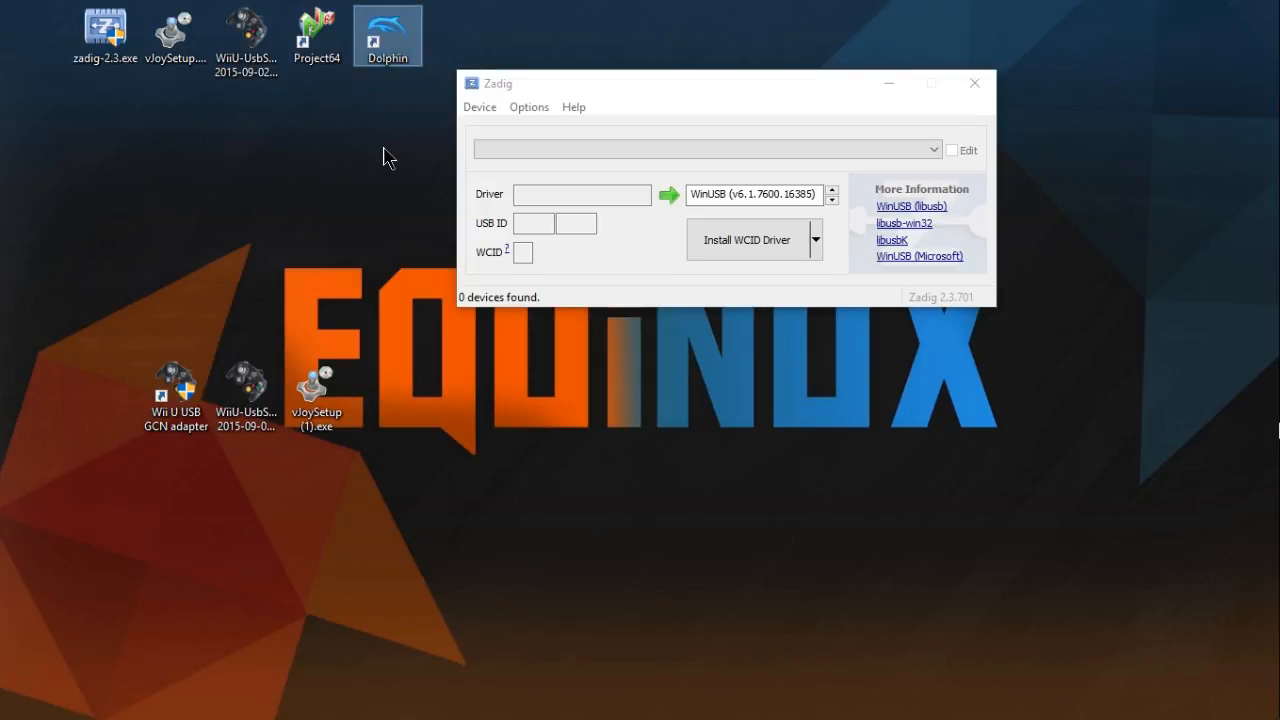
pyautogui.click(384, 148)
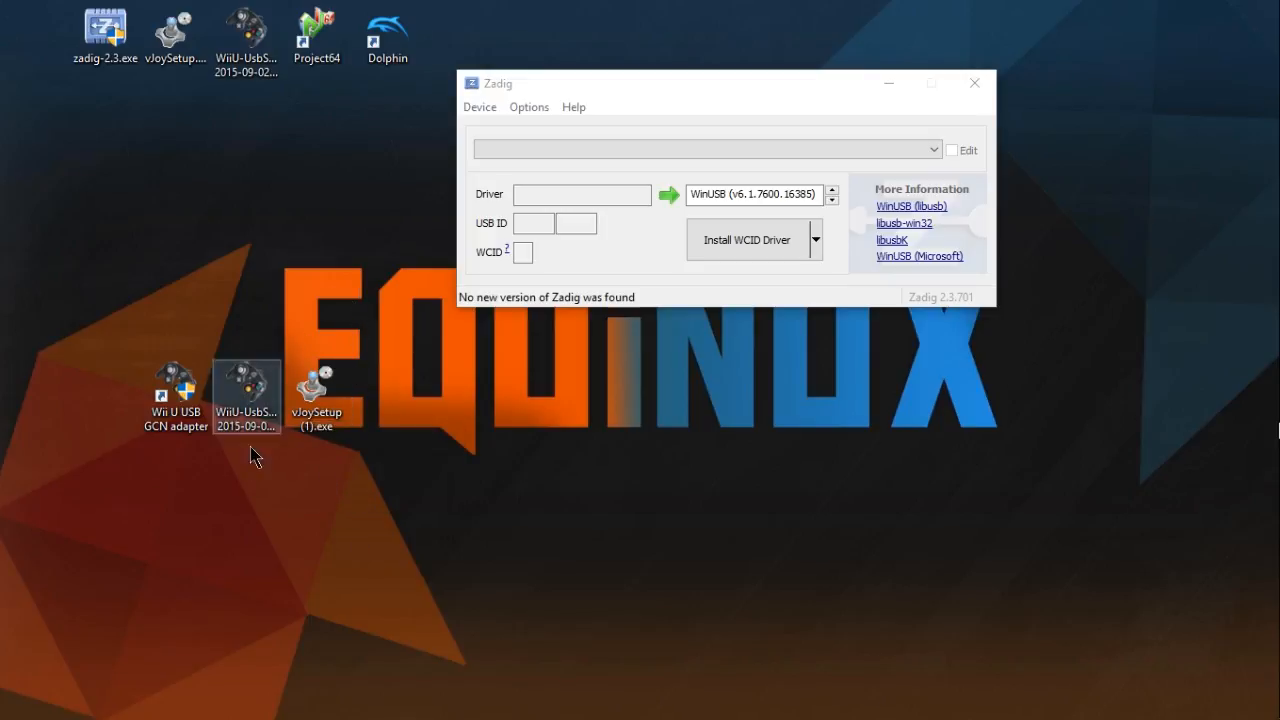
# - List all connected USB devices in Zadig
pyautogui.click(522, 104)
pyautogui.click(537, 132)
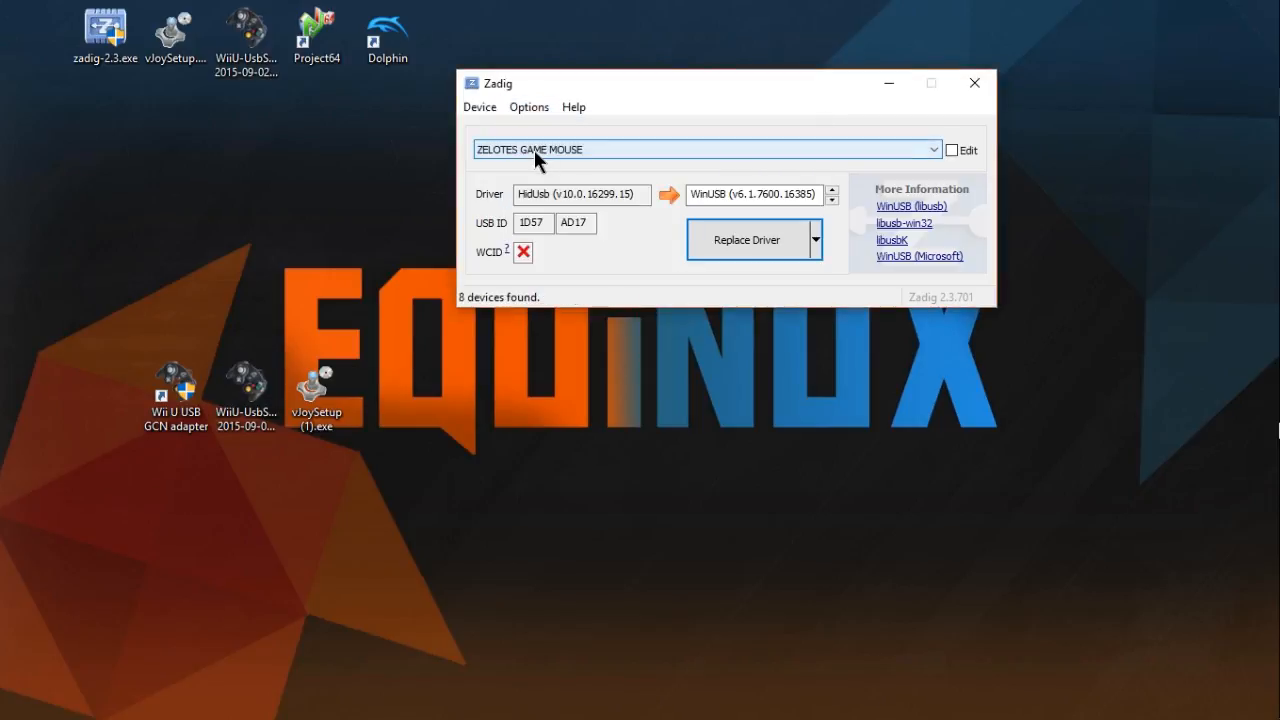
# - Select the WUP-028 device in Zadig, install the WinUSB driver for it, and close Zadig
pyautogui.click(534, 149)
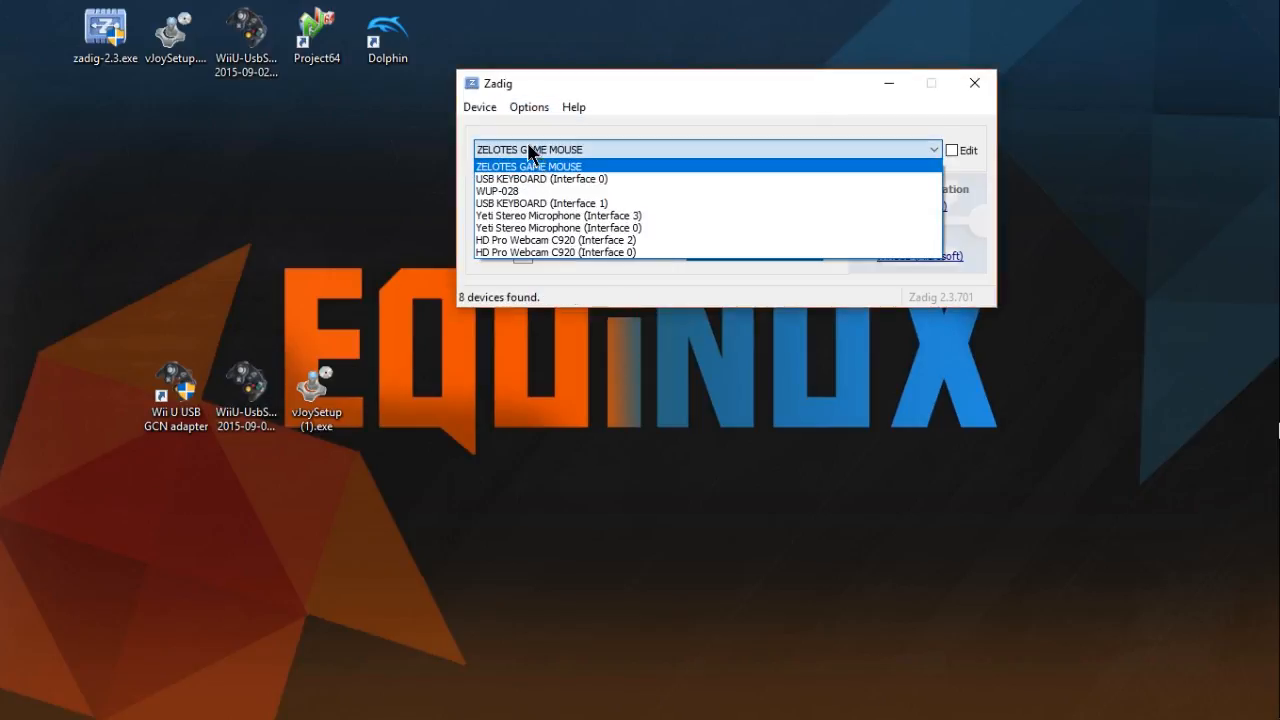
pyautogui.click(484, 192)
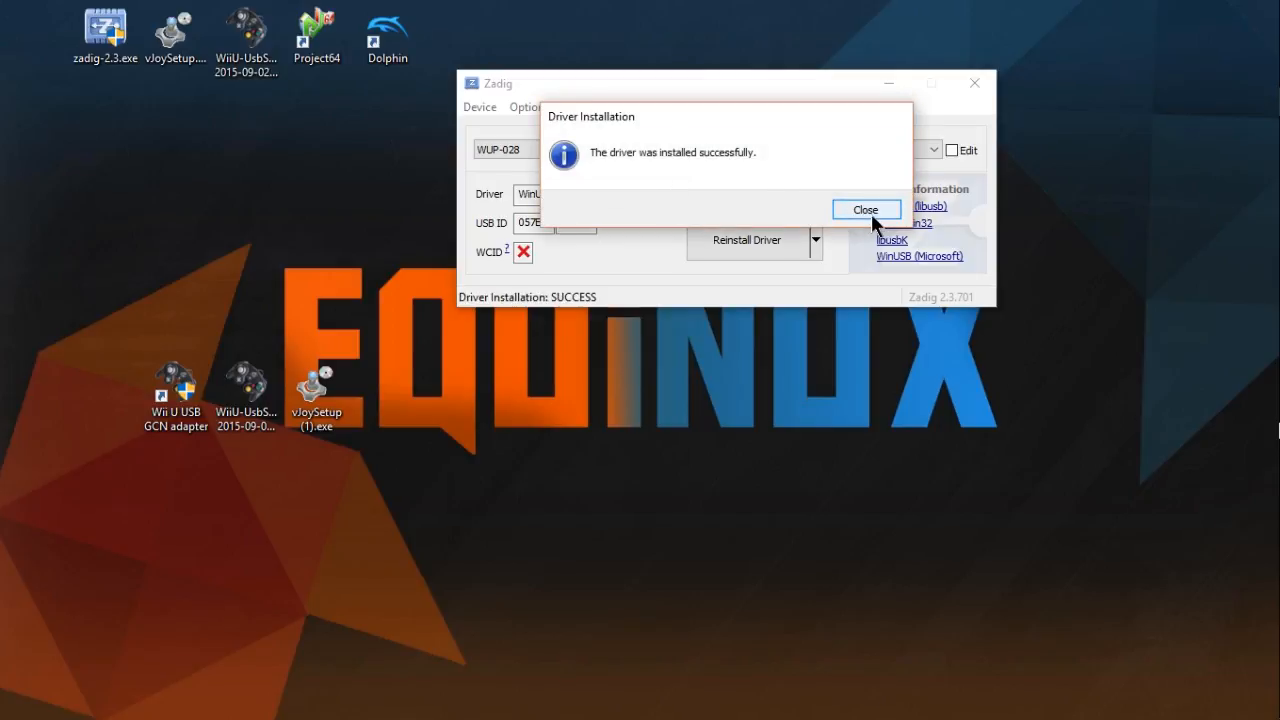
pyautogui.click(871, 213)
pyautogui.click(964, 90)
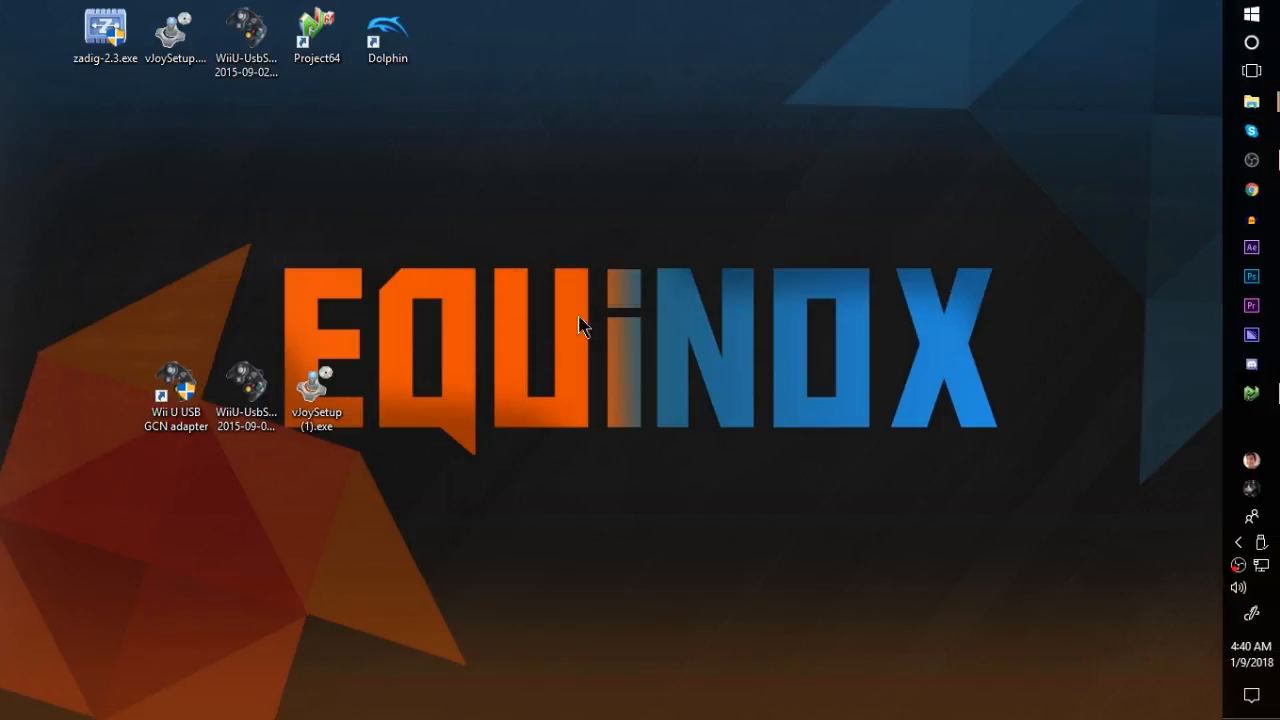
# - Move the Wii U USB GCN adapter shortcut and vJoySetup (1).exe side by side above the wallpaper lettering, and launch the vJoy installer
pyautogui.moveTo(213, 364); pyautogui.dragTo(620, 225)
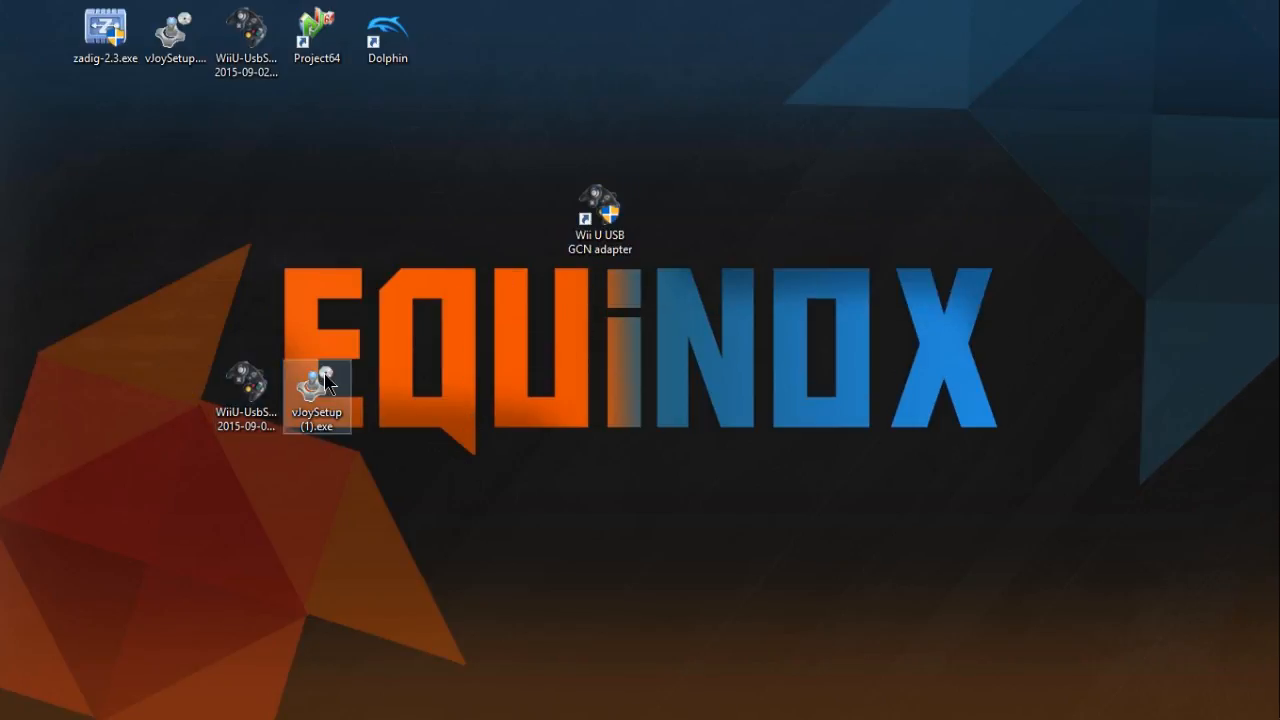
pyautogui.moveTo(315, 390); pyautogui.dragTo(528, 222)
pyautogui.doubleClick(584, 236)
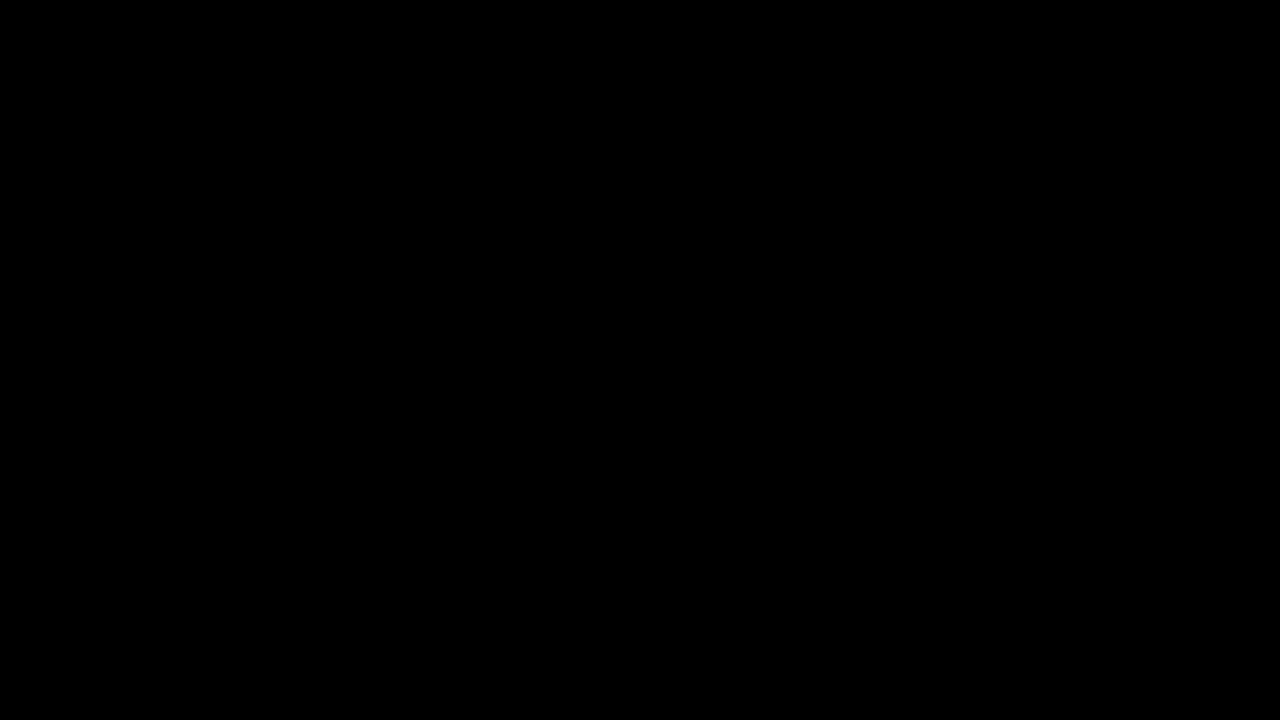
pyautogui.click(565, 483)
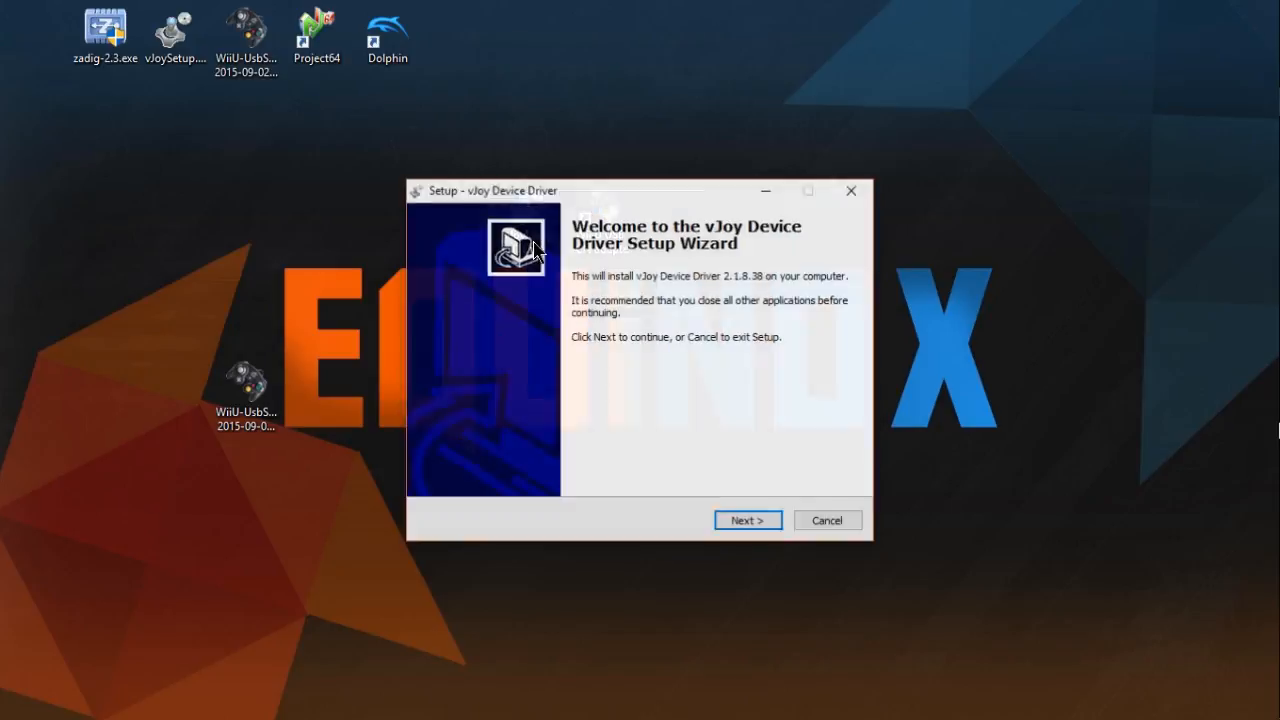
# - Install vJoy Device Driver with all companion applications, letting setup automatically close the applications that are using its files
pyautogui.click(748, 522)
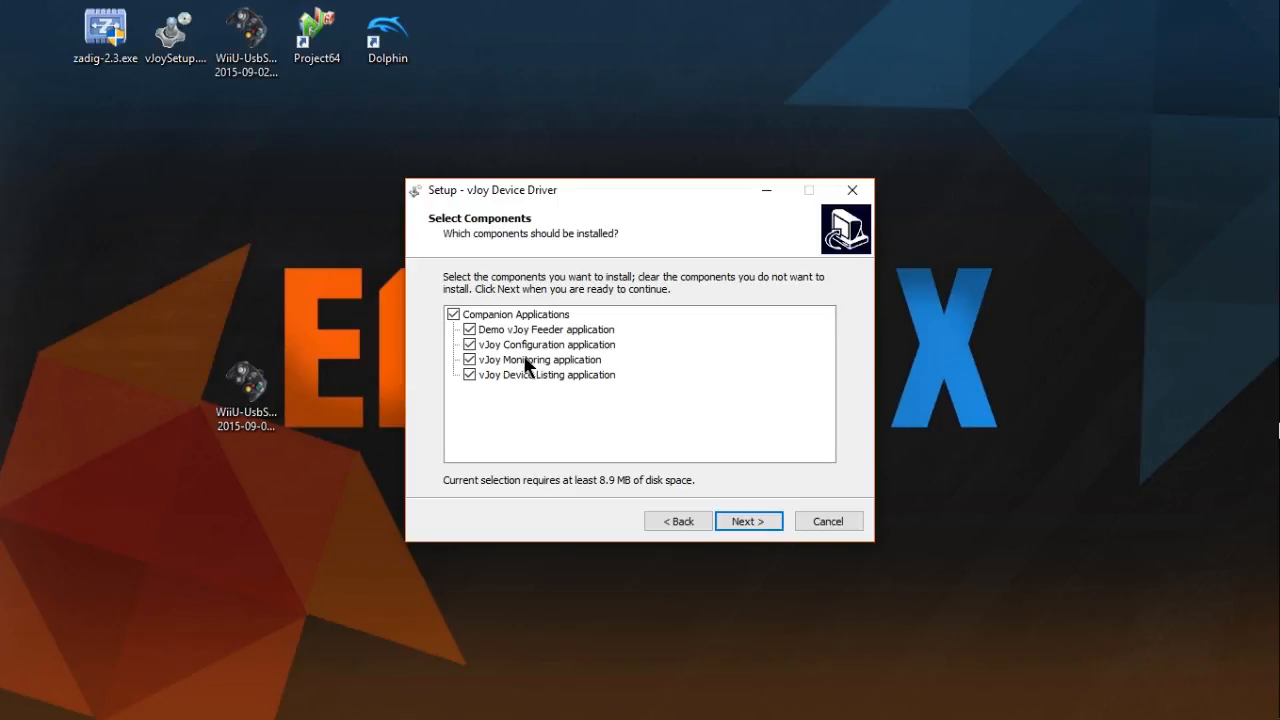
pyautogui.click(741, 519)
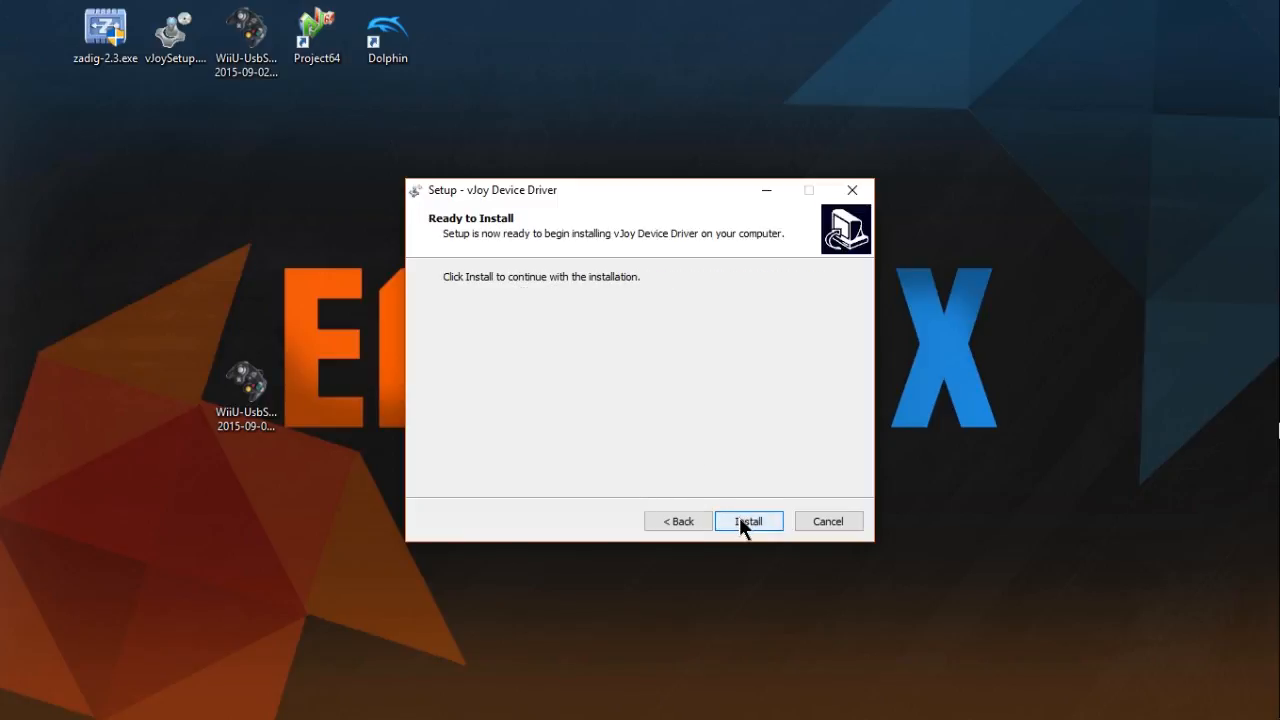
pyautogui.click(741, 521)
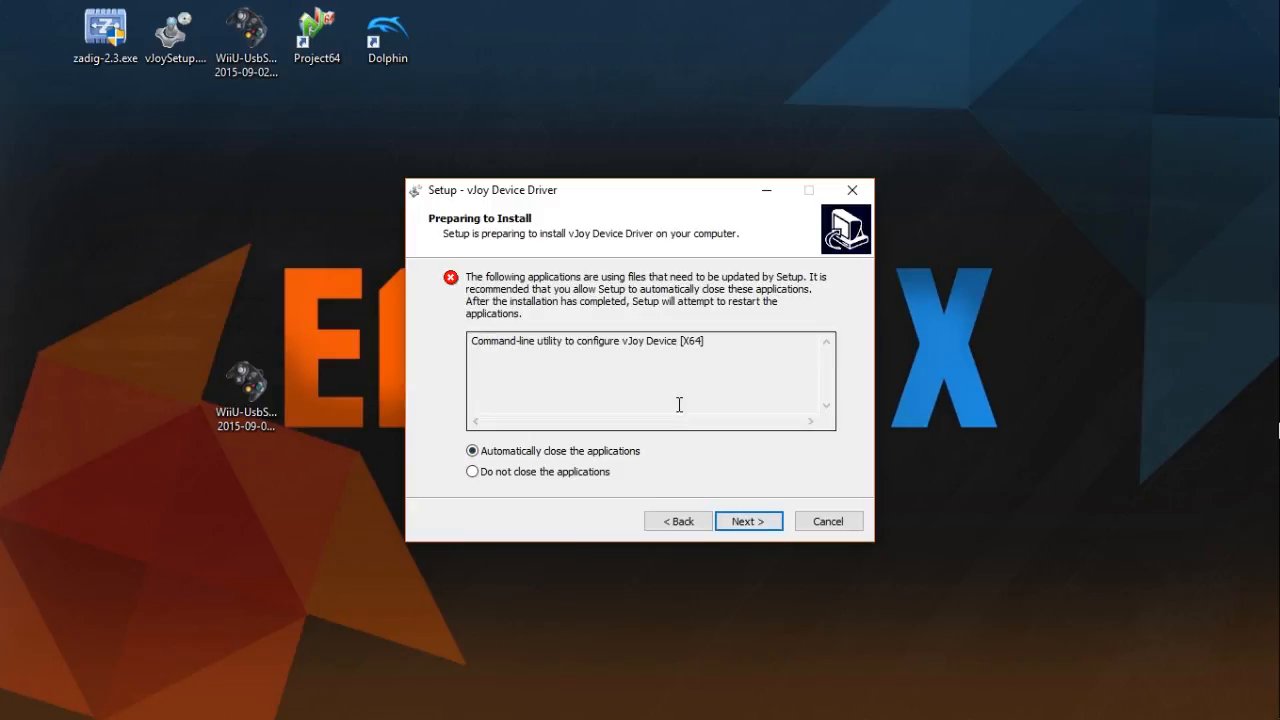
pyautogui.click(725, 527)
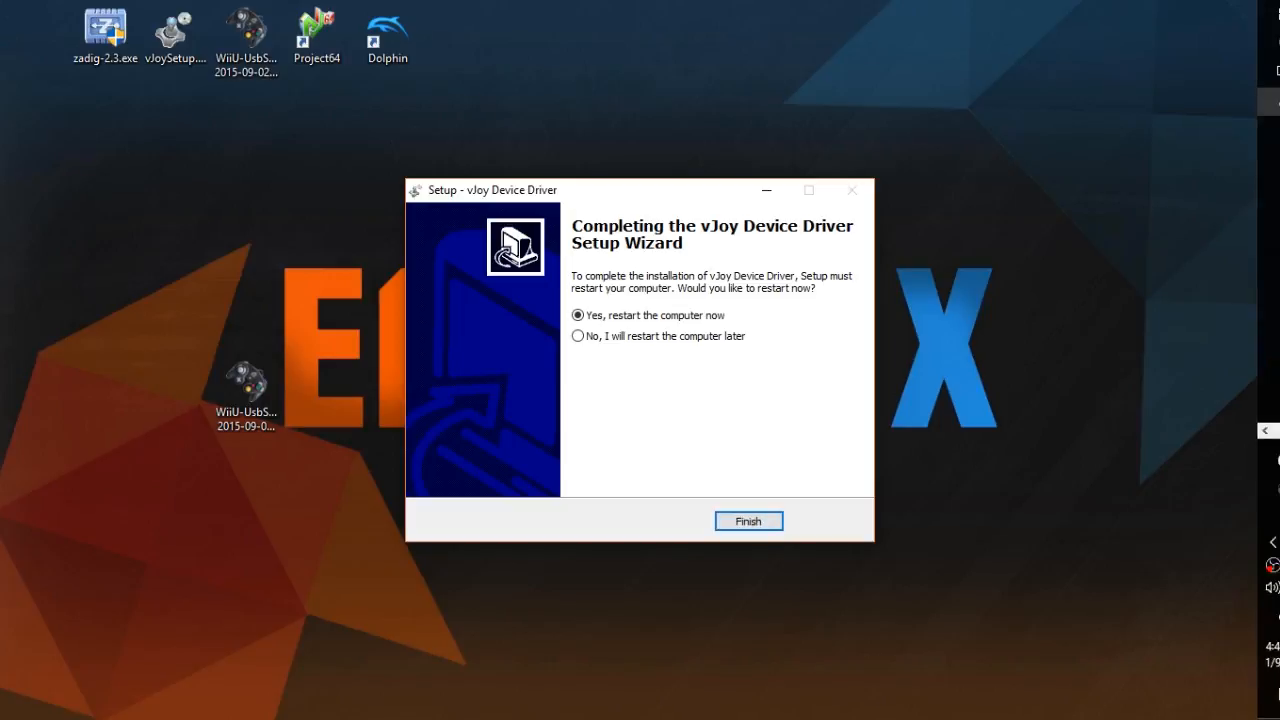
pyautogui.moveTo(1257, 433); pyautogui.dragTo(1231, 444)
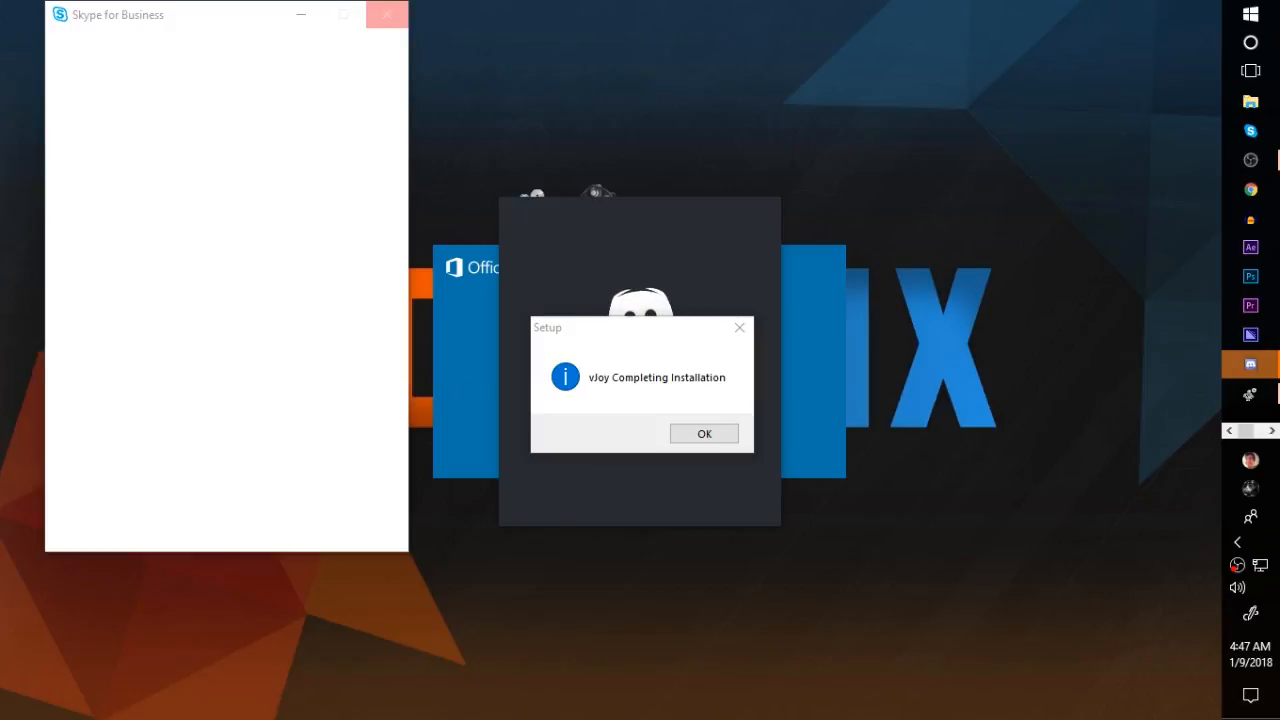
# - Dismiss the vJoy installation completion notice and close the Skype for Business window
pyautogui.click(397, 21)
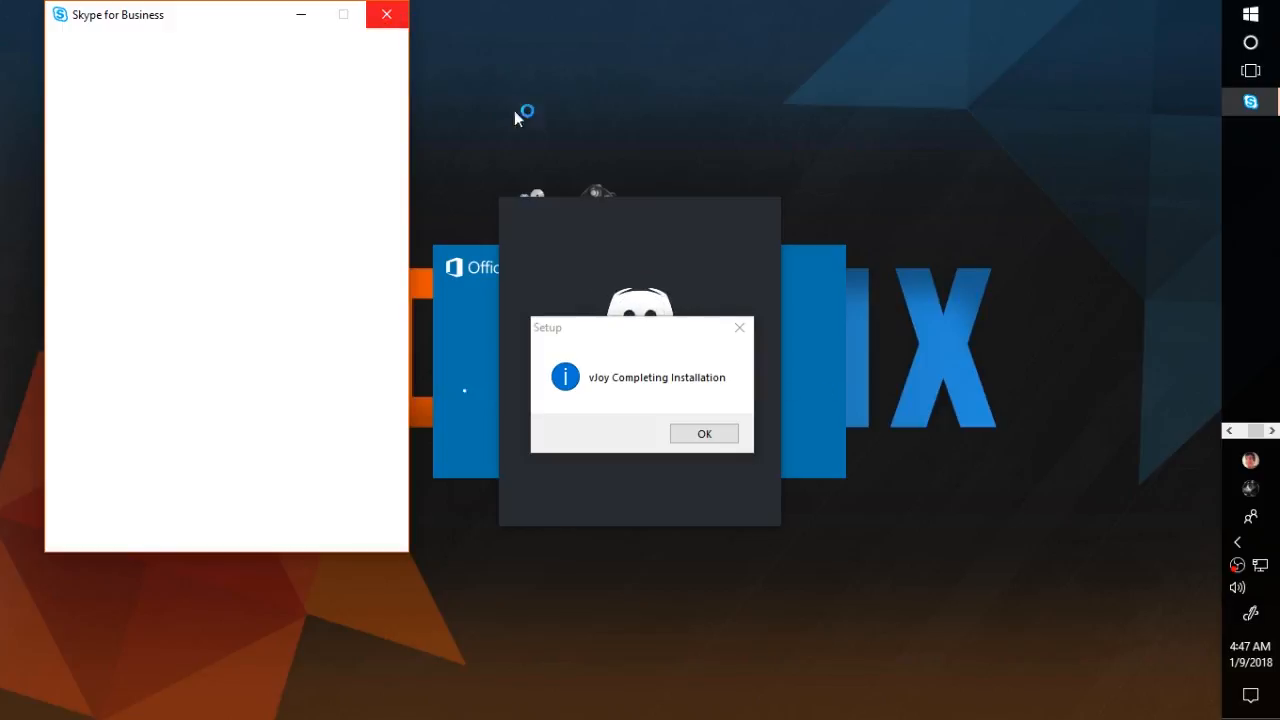
pyautogui.click(703, 436)
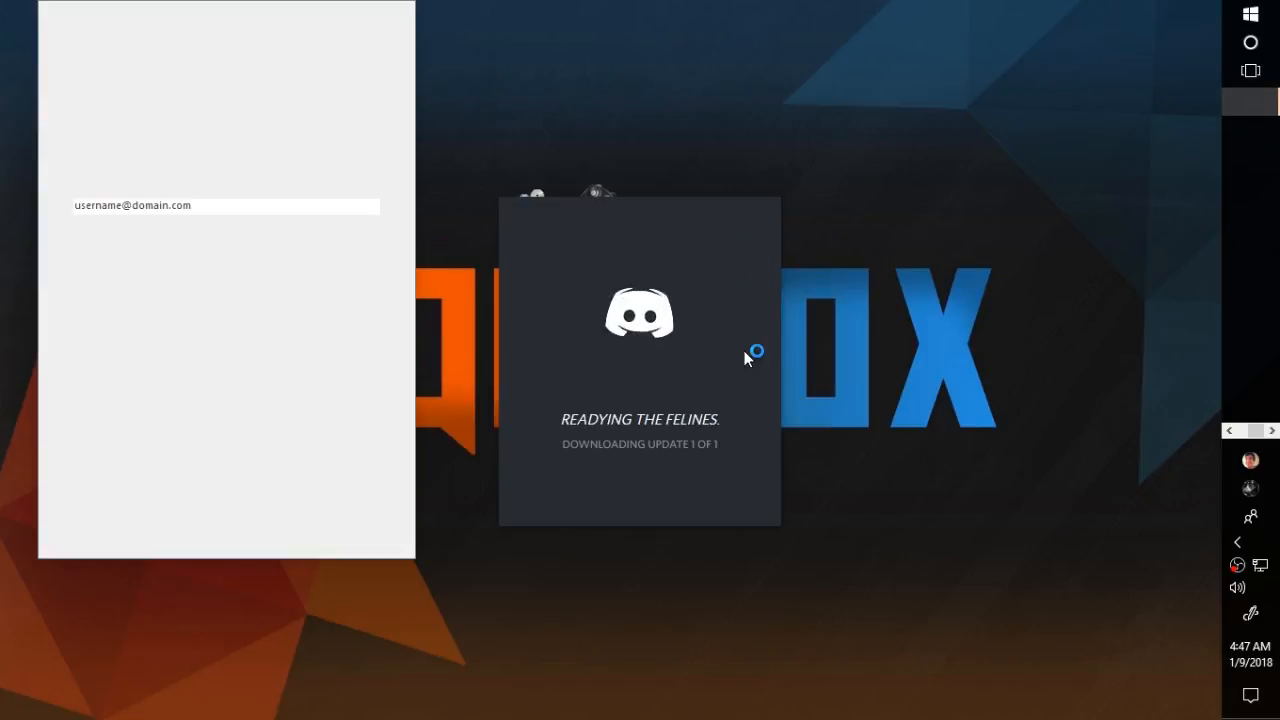
pyautogui.click(401, 15)
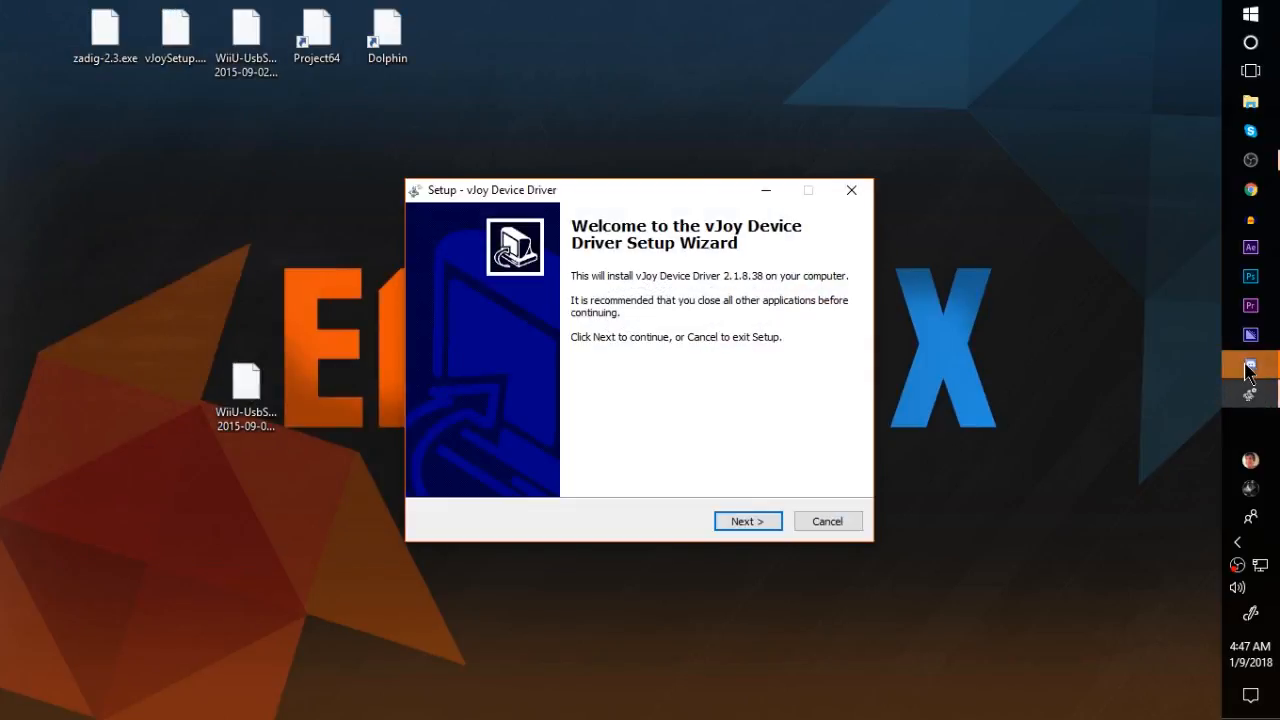
# - Move the Discord updater window out of the way and bring the vJoy Device Driver setup to the front
pyautogui.click(1249, 383)
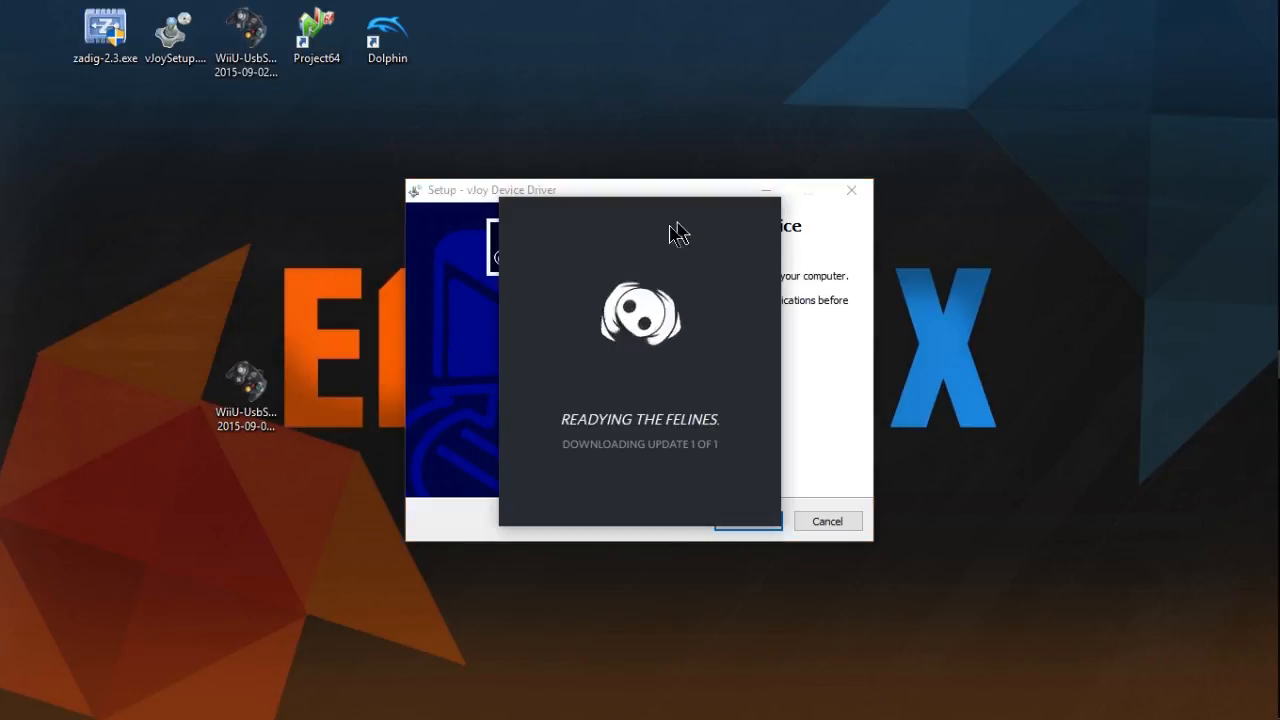
pyautogui.moveTo(670, 222); pyautogui.dragTo(0, 640)
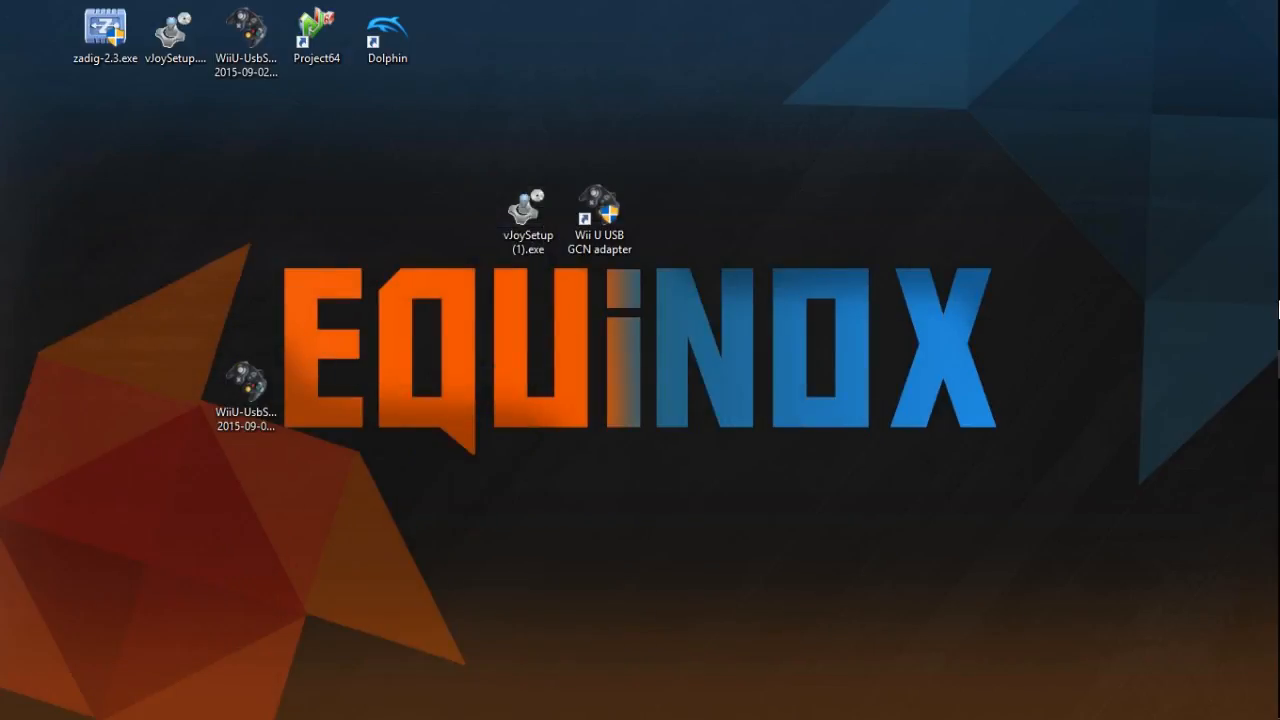
pyautogui.click(1250, 393)
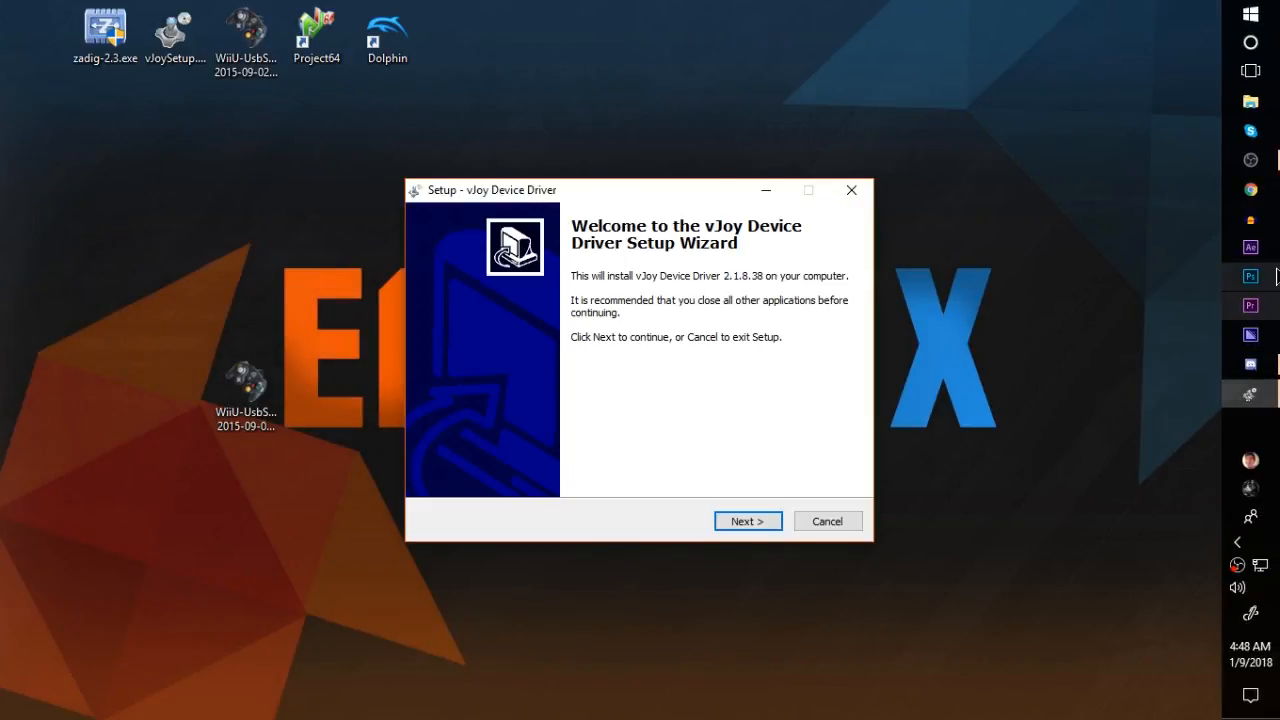
pyautogui.click(1254, 165)
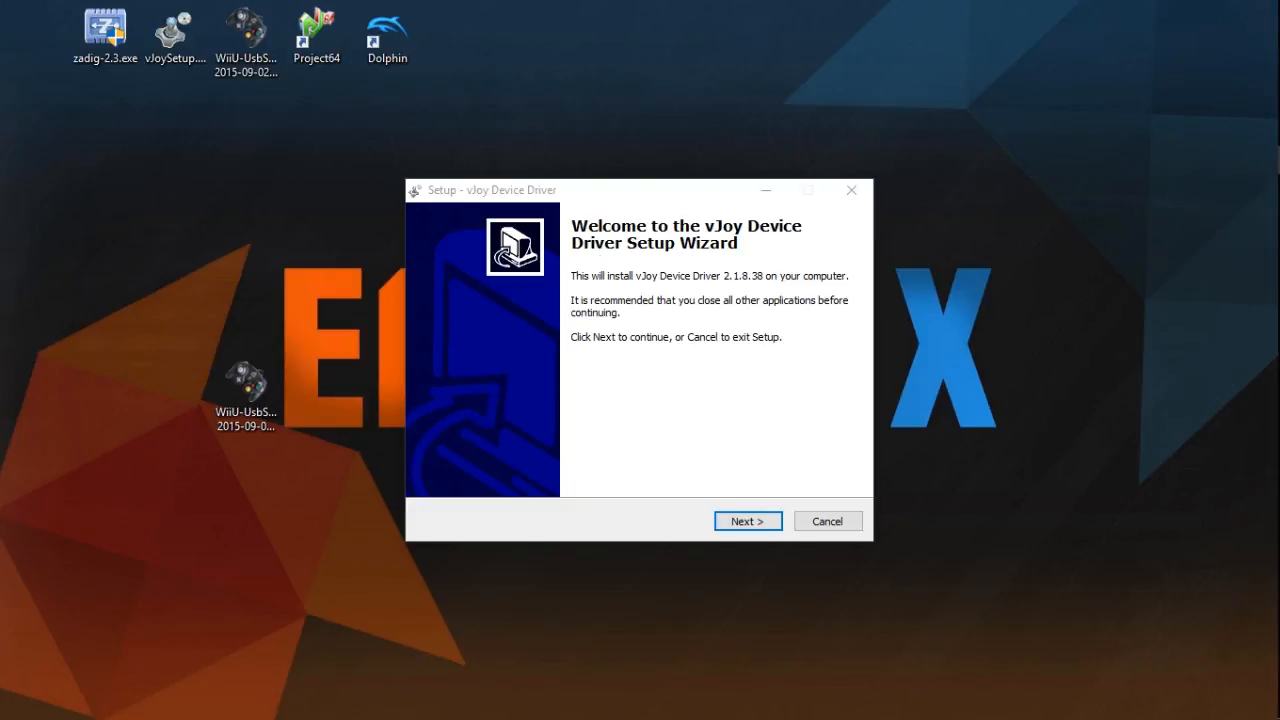
# - Run the vJoy Device Driver installation again after the restart, keeping all companion applications selected
pyautogui.click(744, 521)
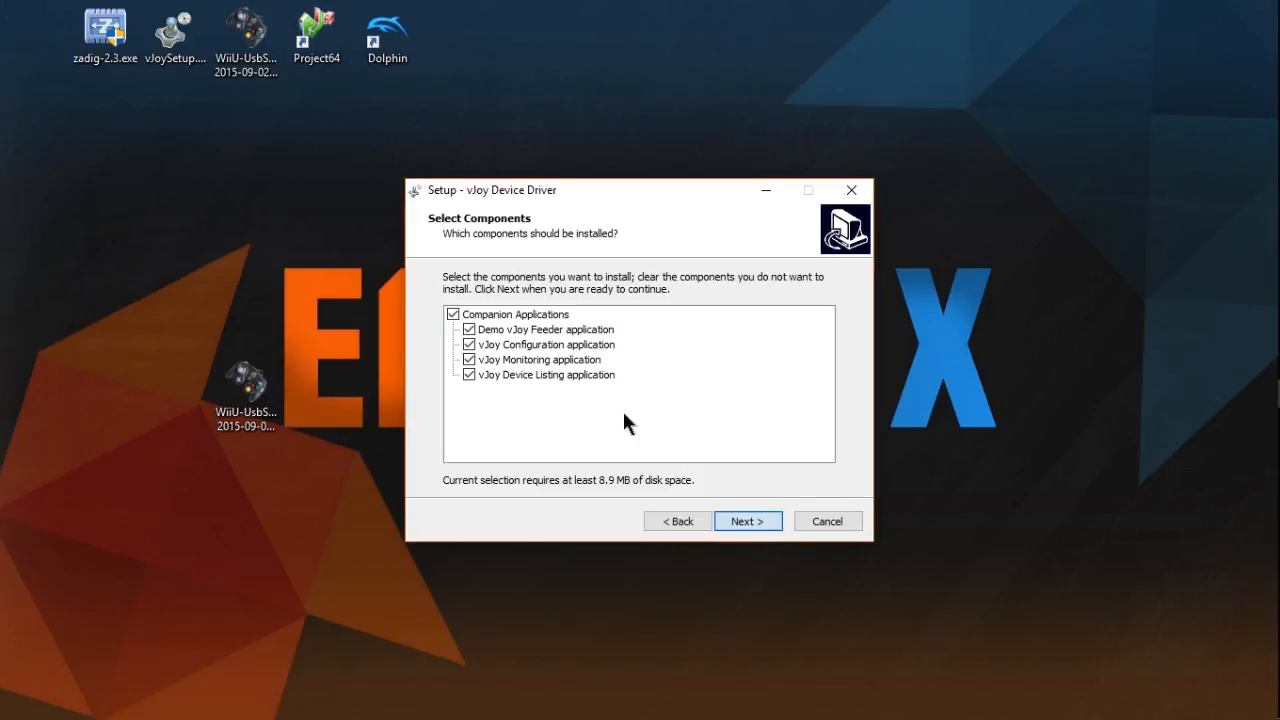
pyautogui.click(748, 521)
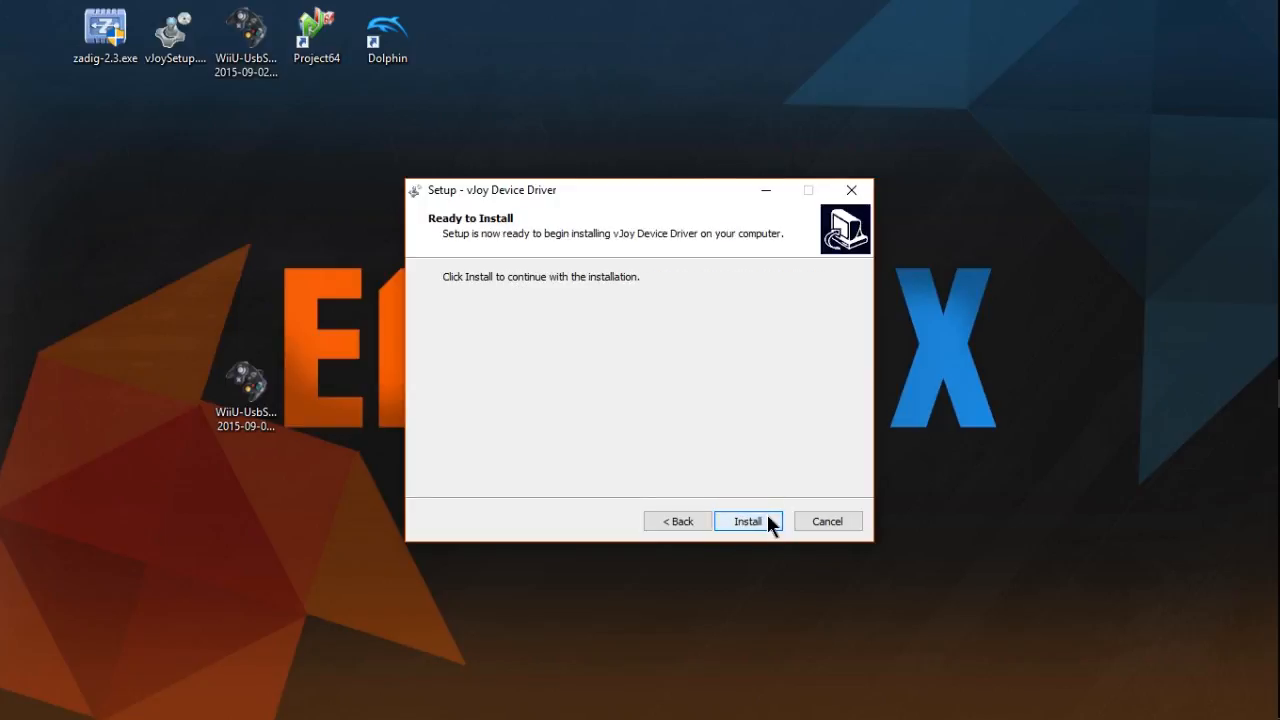
pyautogui.click(766, 521)
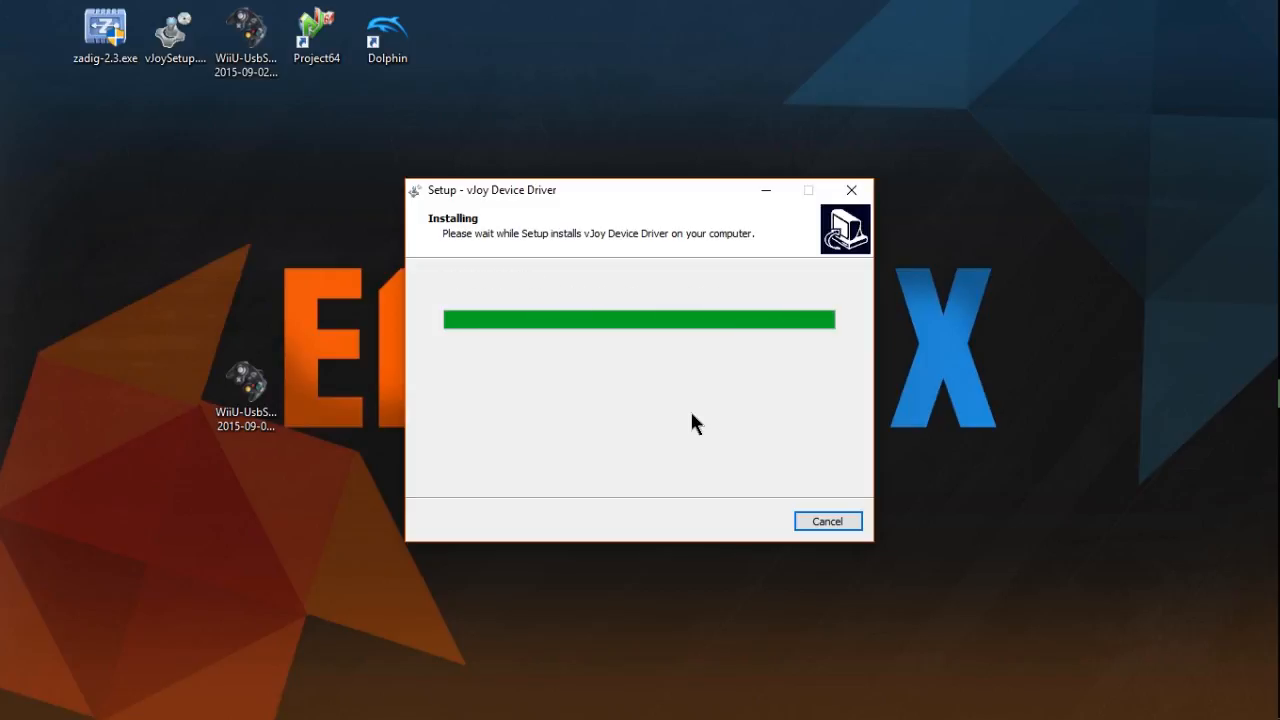
pyautogui.moveTo(1279, 450)
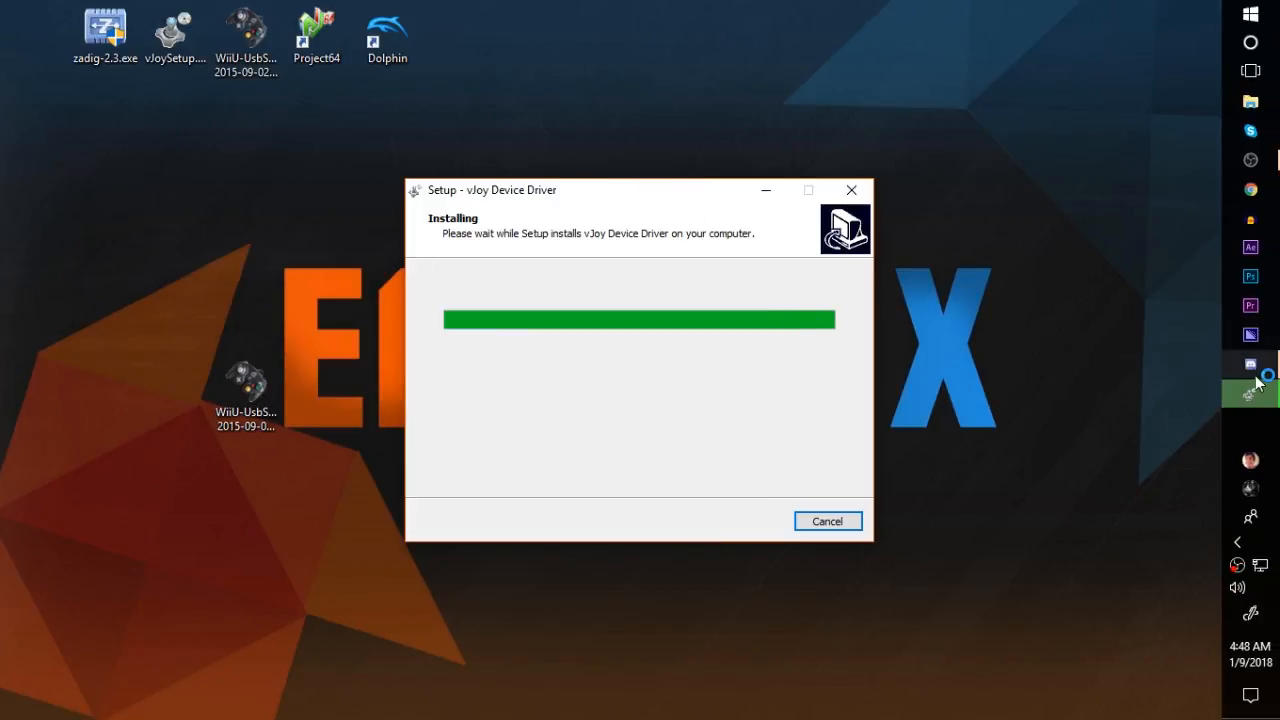
pyautogui.click(1254, 373)
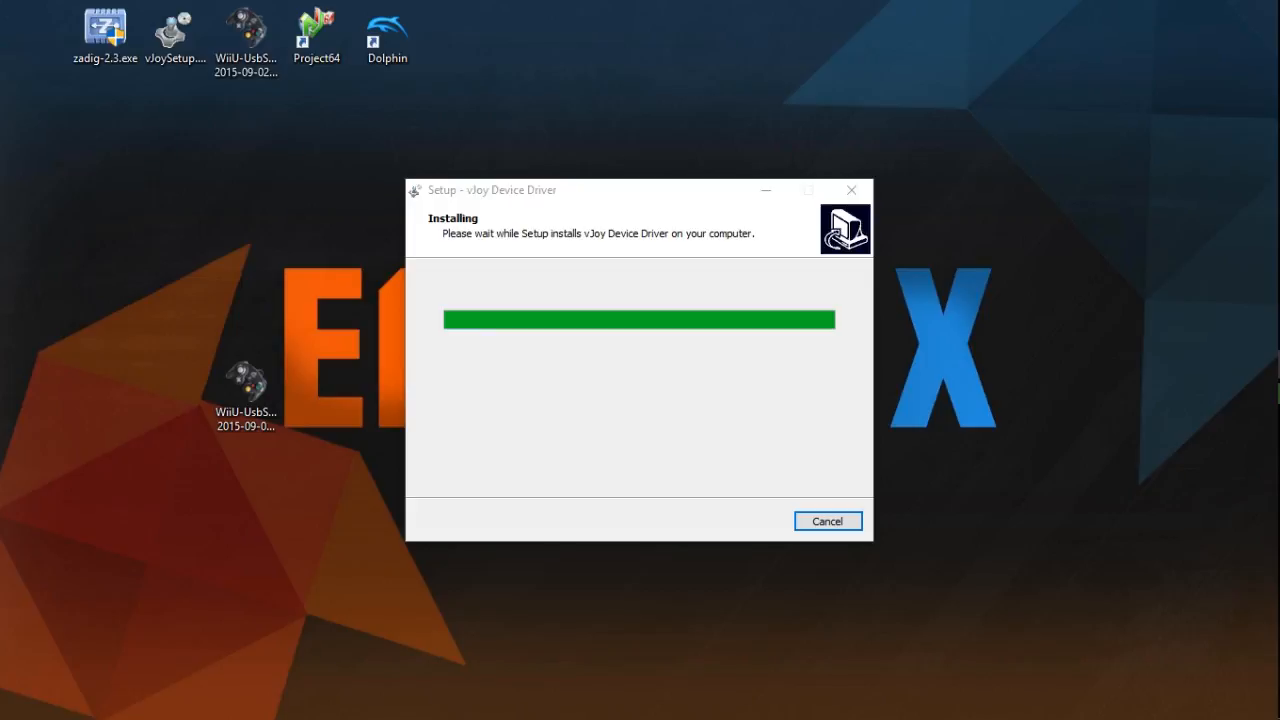
pyautogui.moveTo(1277, 160)
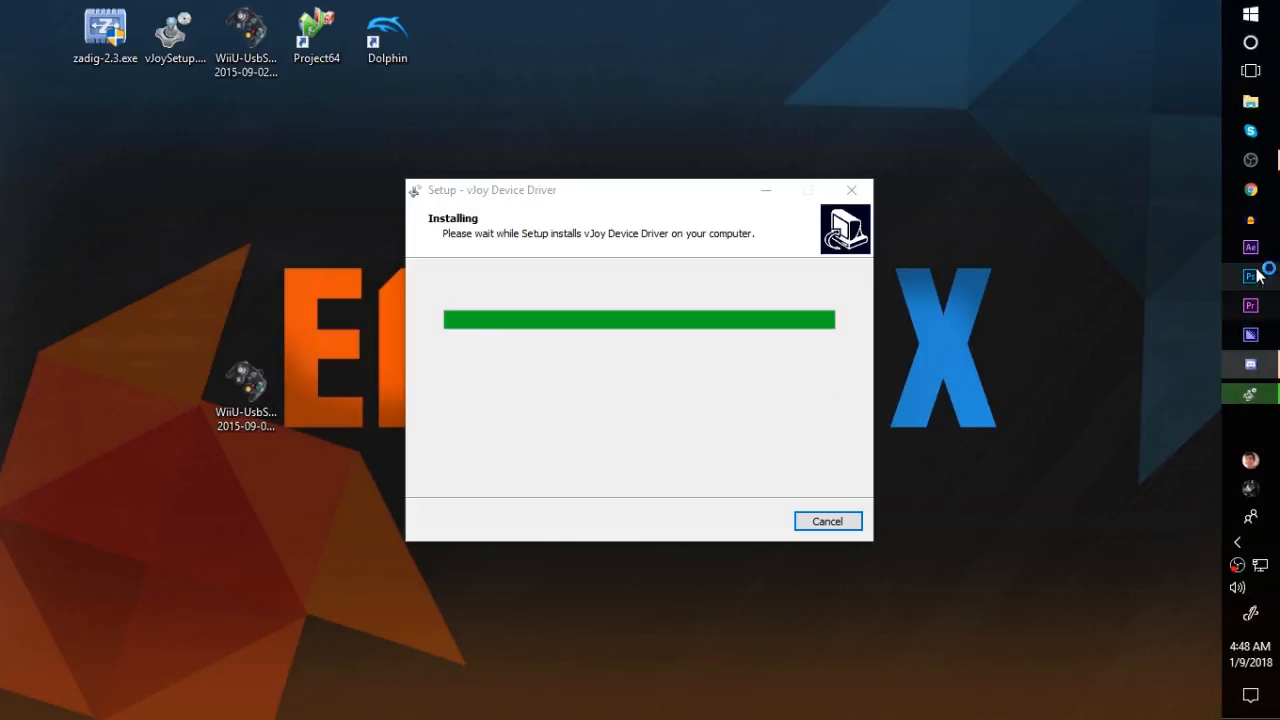
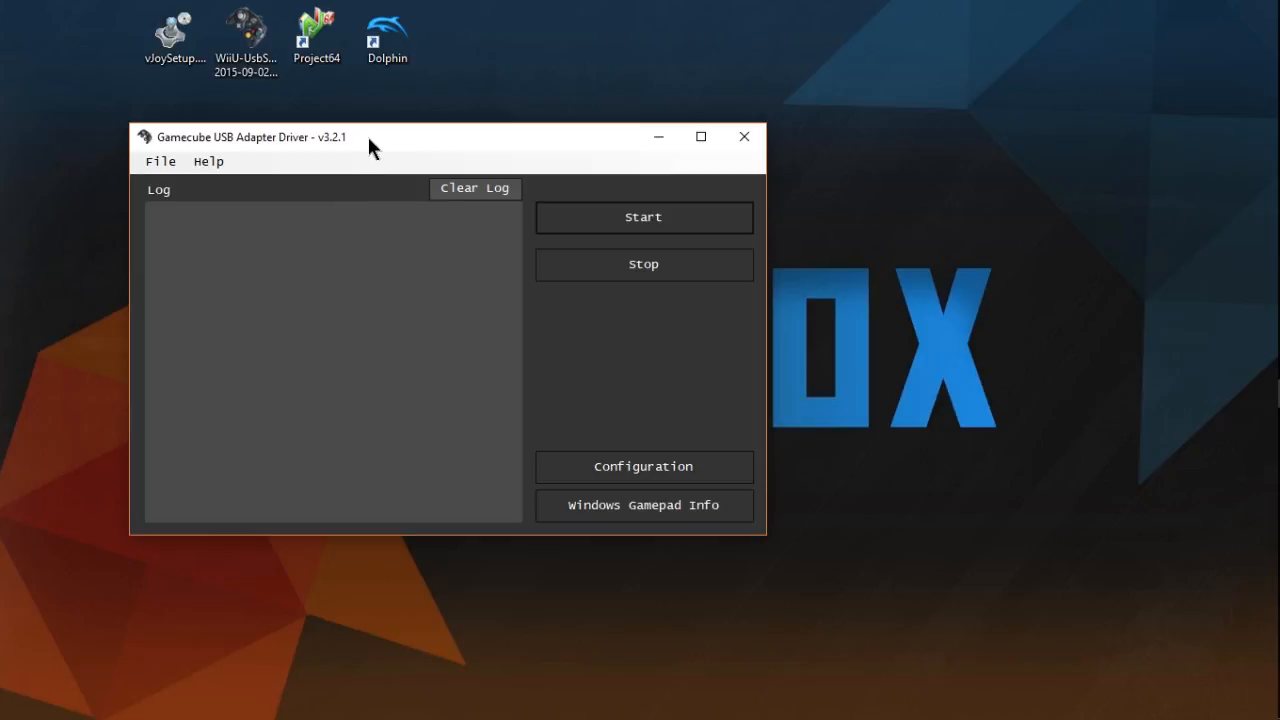
pyautogui.moveTo(367, 136); pyautogui.dragTo(578, 163)
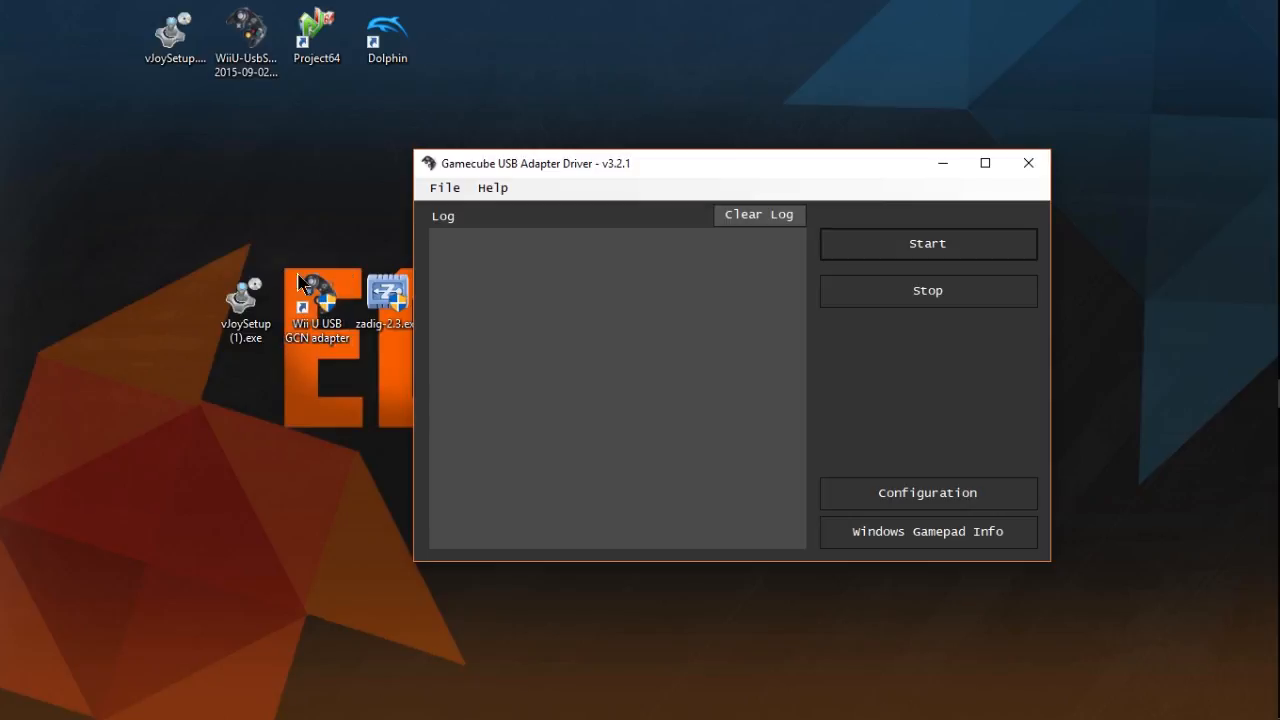
pyautogui.moveTo(301, 193); pyautogui.dragTo(333, 538)
pyautogui.moveTo(328, 478); pyautogui.dragTo(288, 165)
pyautogui.click(335, 471)
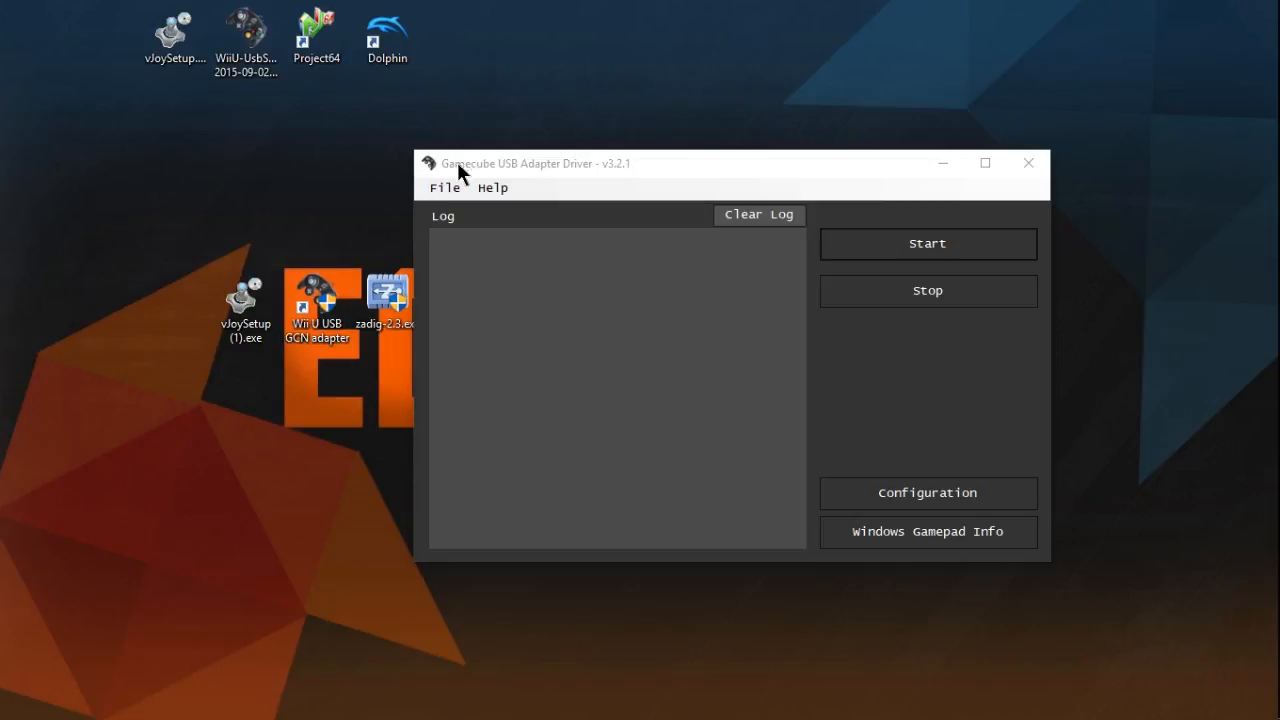
pyautogui.moveTo(456, 158); pyautogui.dragTo(250, 111)
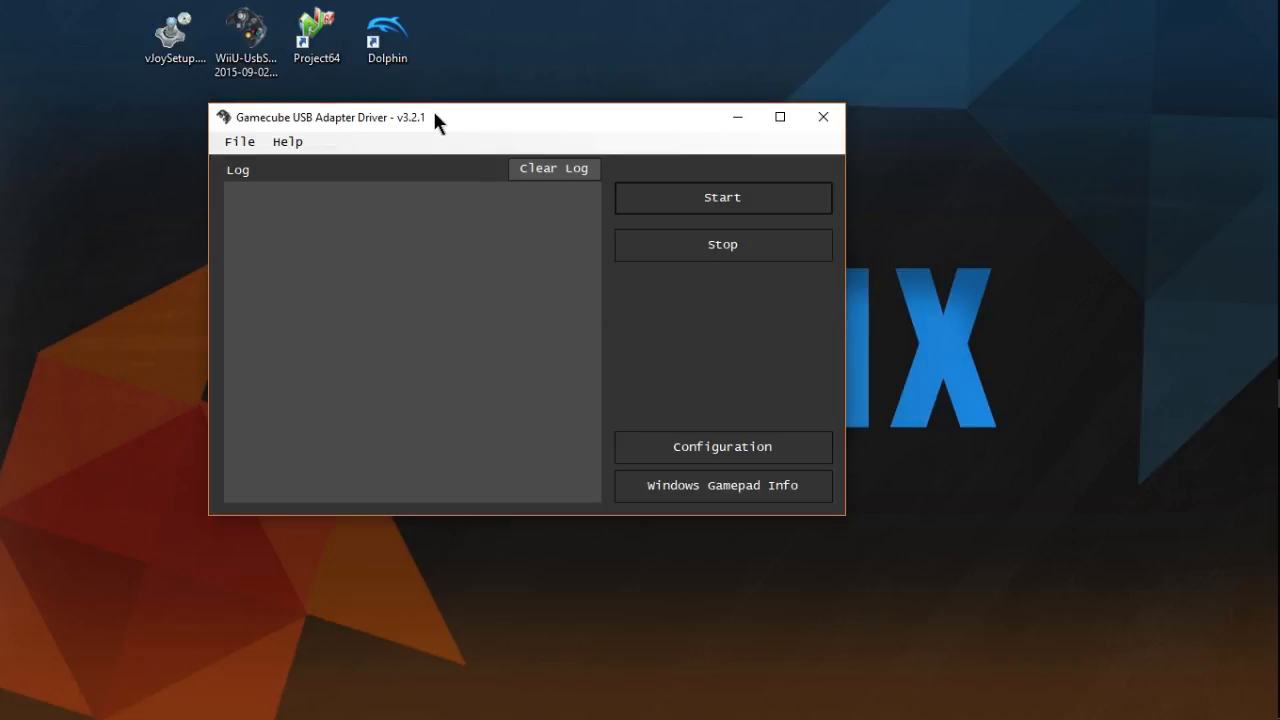
pyautogui.moveTo(432, 108); pyautogui.dragTo(867, 161)
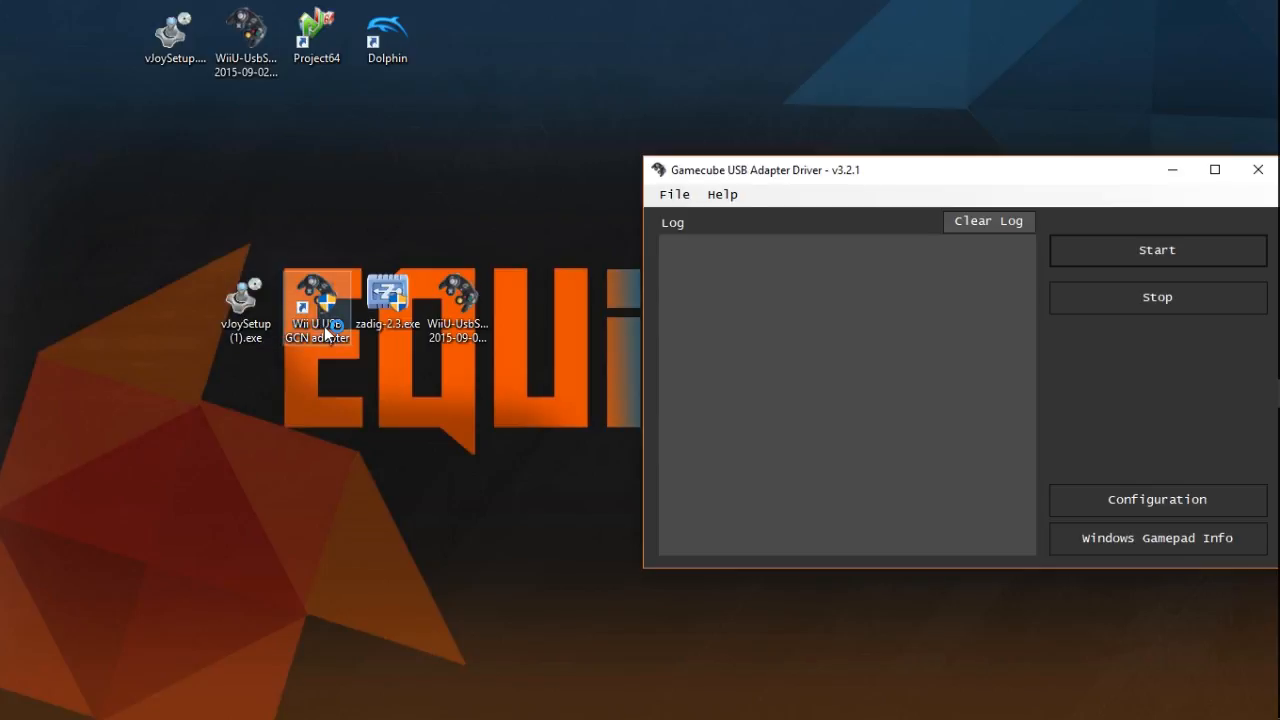
pyautogui.moveTo(834, 169); pyautogui.dragTo(500, 170)
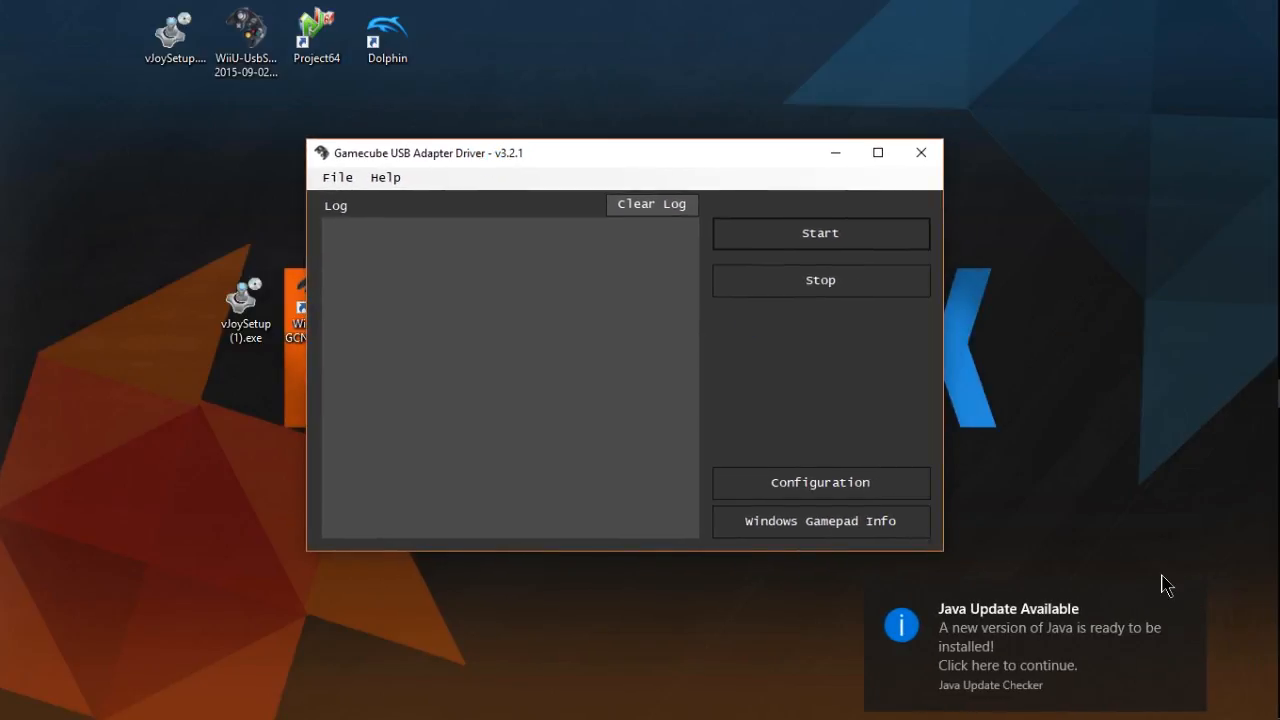
# - Dismiss the Java update notification and start the GameCube USB adapter driver, checking the port detection and startup lines in its log
pyautogui.click(1190, 598)
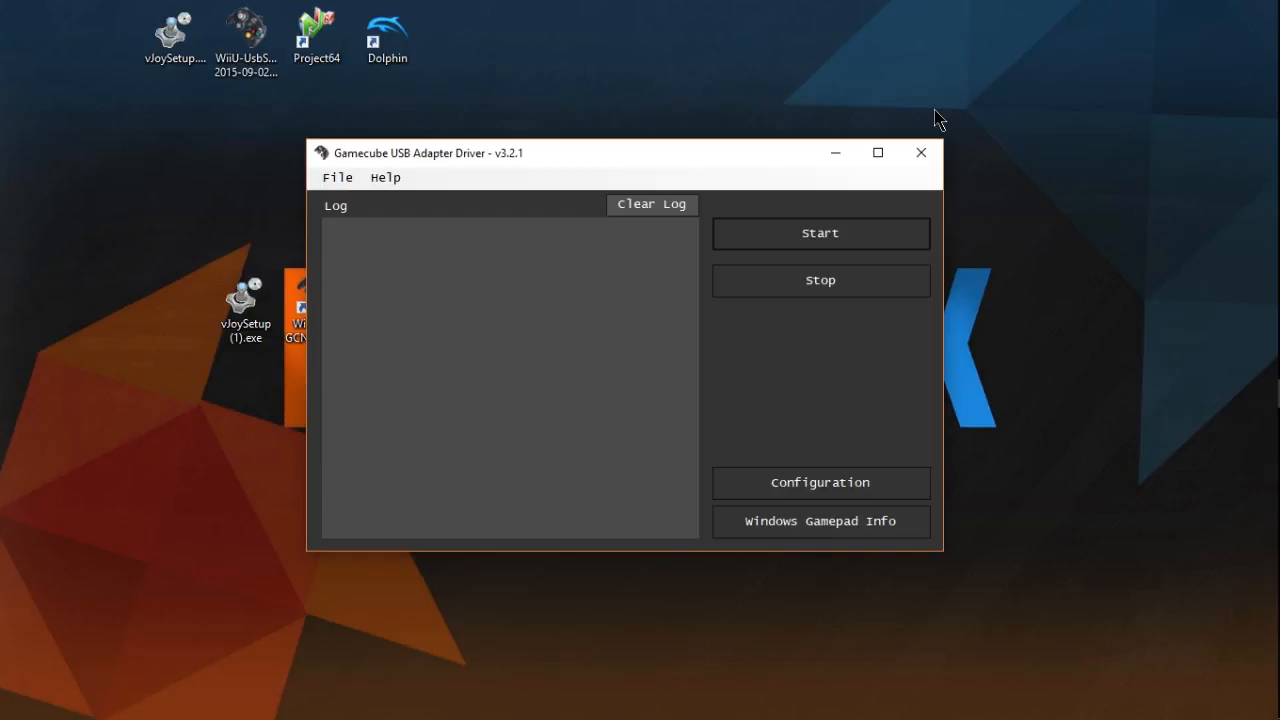
pyautogui.click(808, 250)
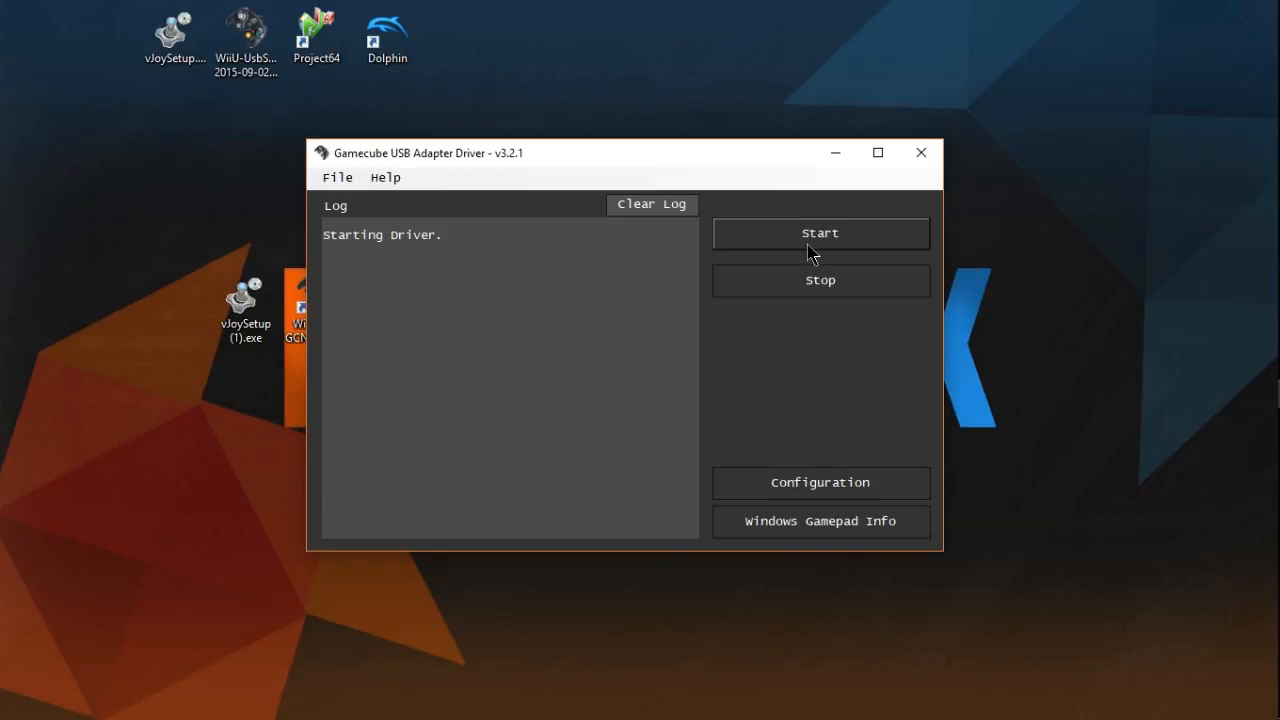
pyautogui.moveTo(345, 248); pyautogui.dragTo(380, 303)
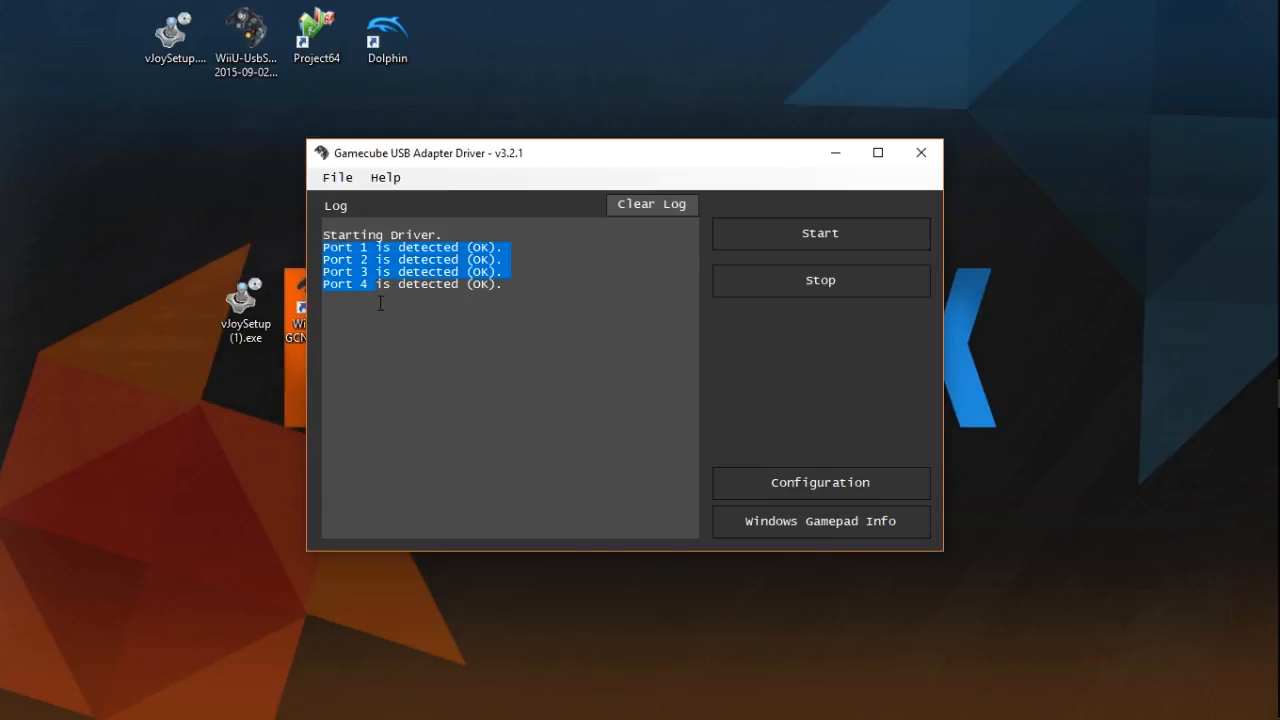
pyautogui.click(626, 277)
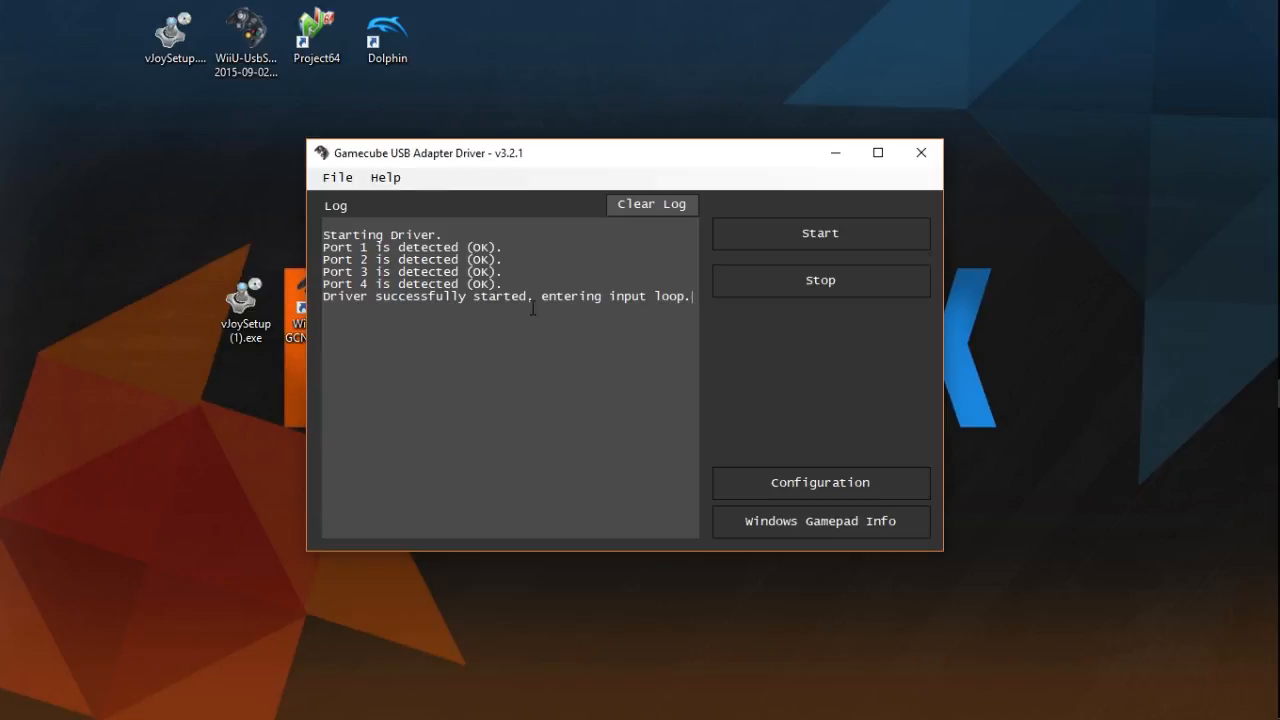
pyautogui.moveTo(540, 300); pyautogui.dragTo(694, 300)
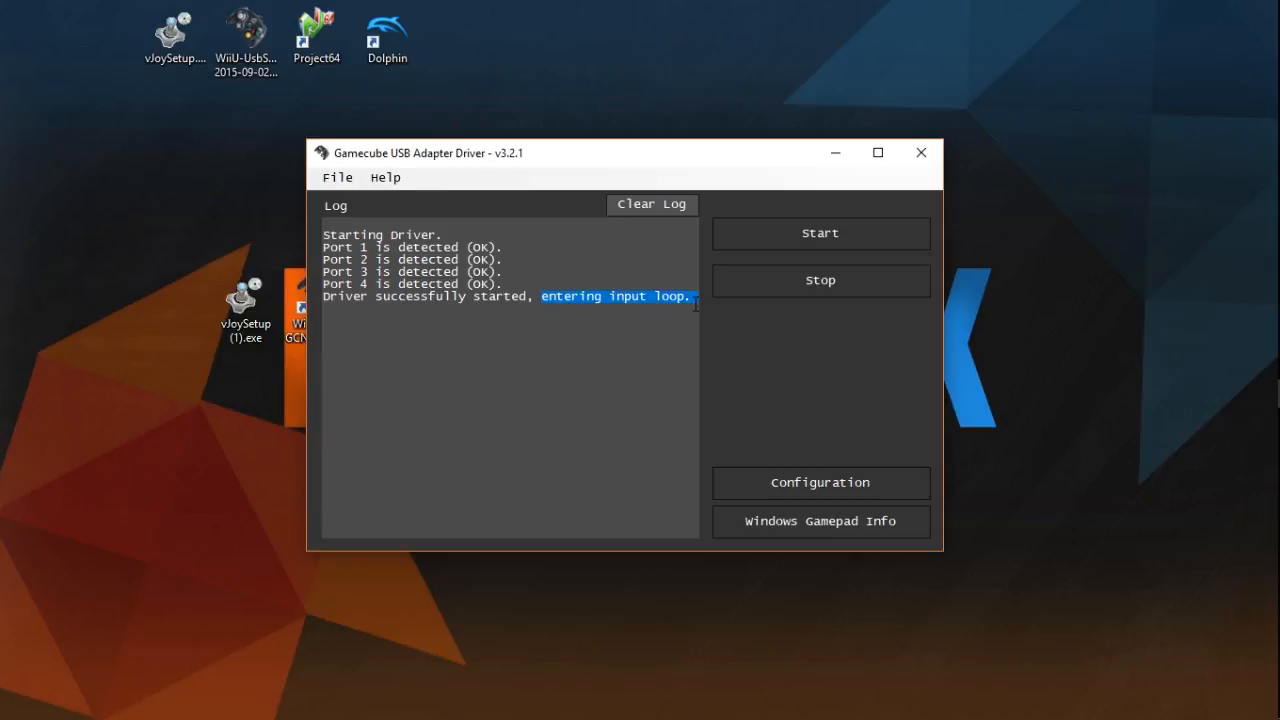
pyautogui.click(521, 303)
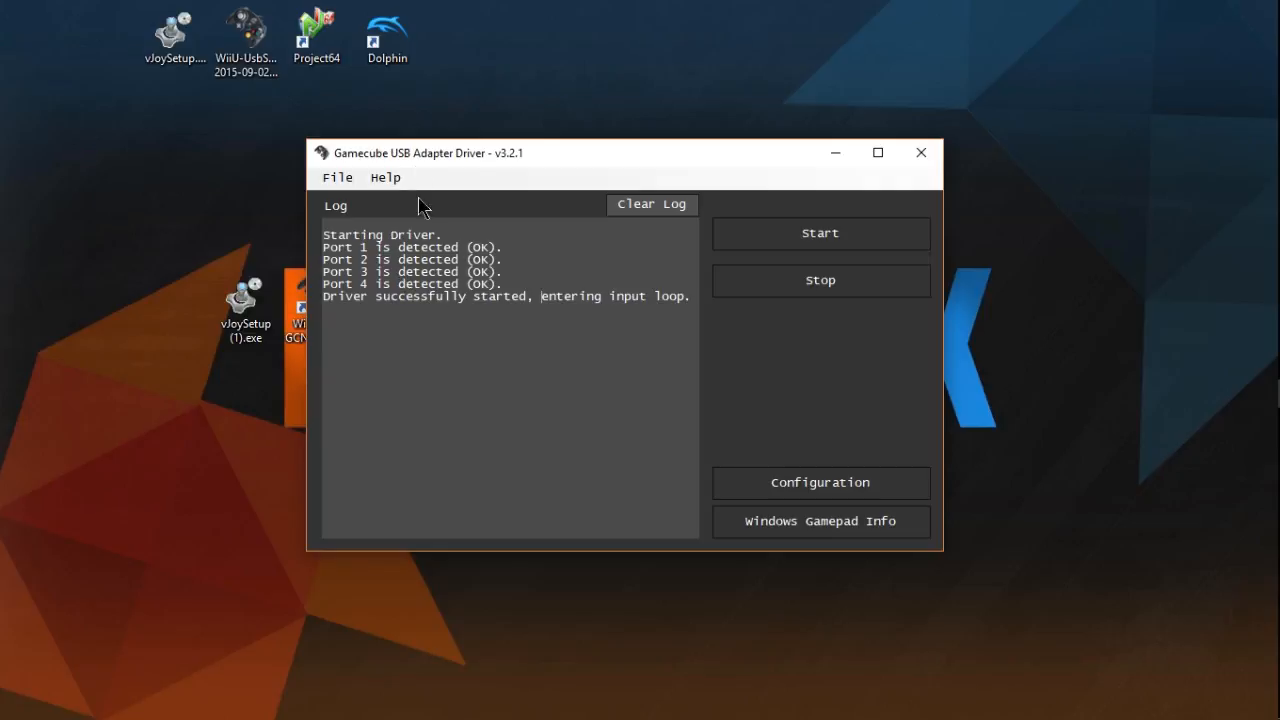
pyautogui.moveTo(414, 152); pyautogui.dragTo(325, 192)
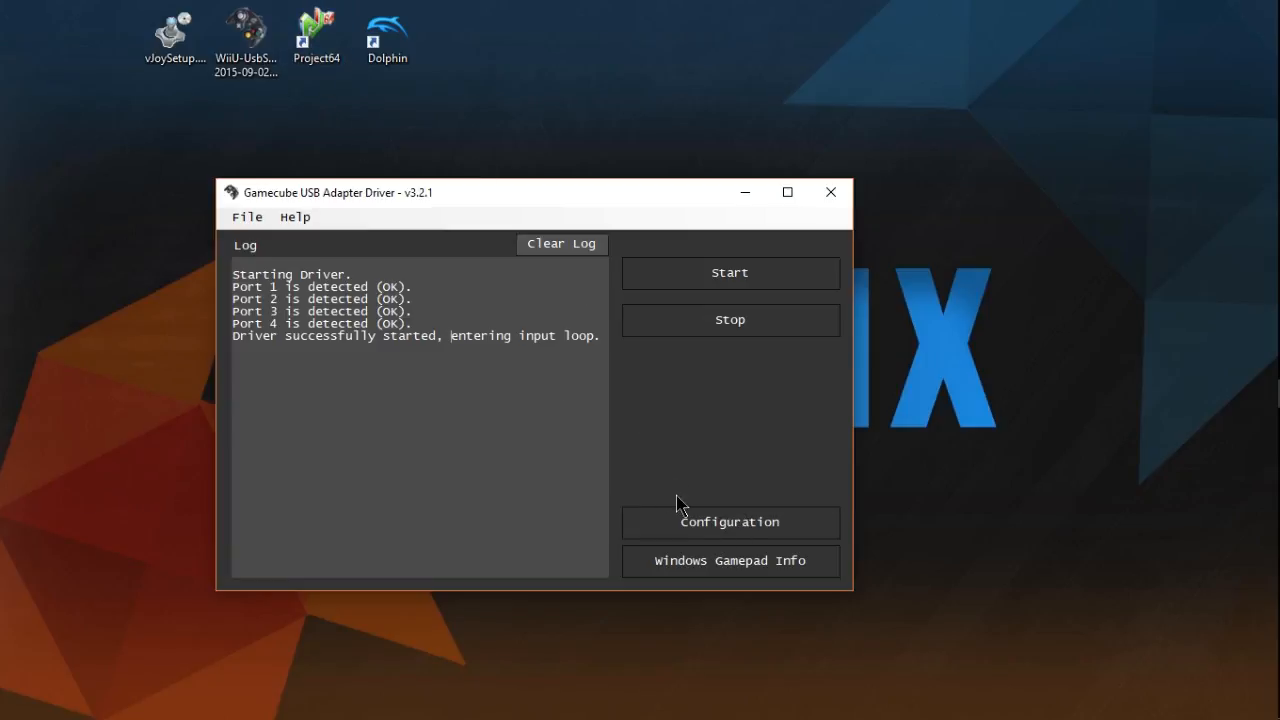
# - Examine the installed game controllers and the first vJoy Device's axis and button test in the Windows gamepad info
pyautogui.click(713, 553)
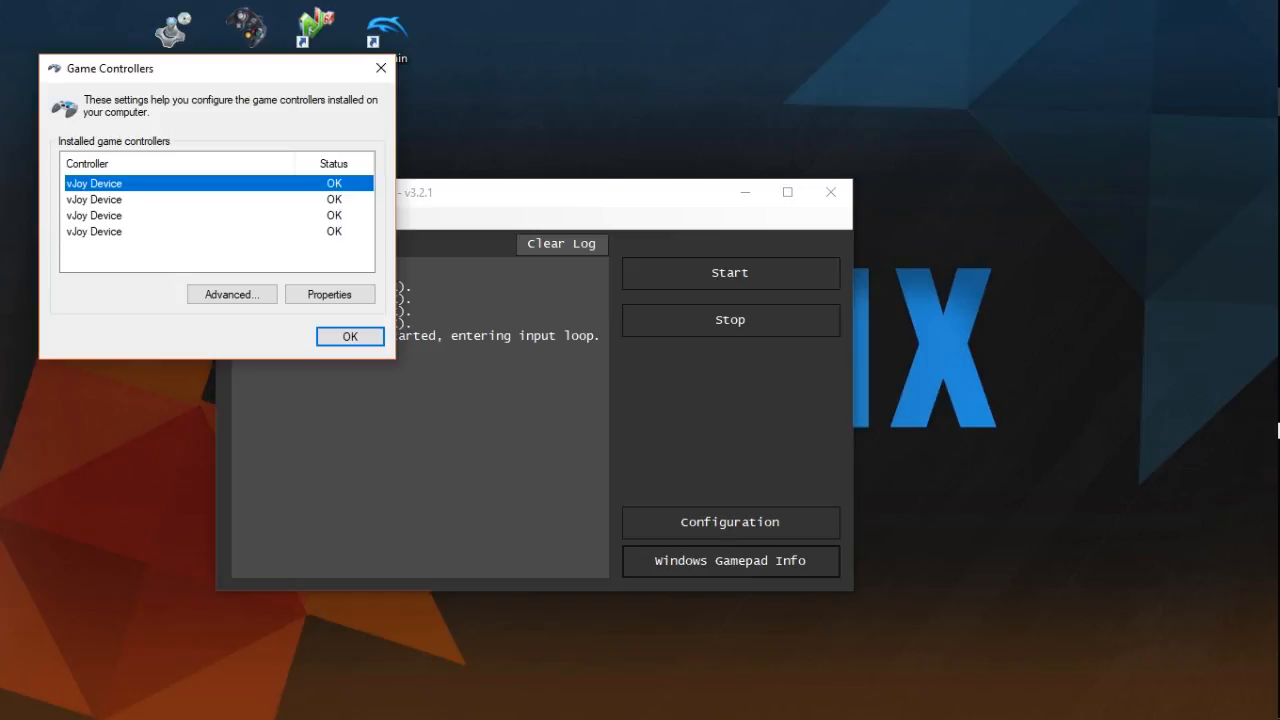
pyautogui.doubleClick(120, 183)
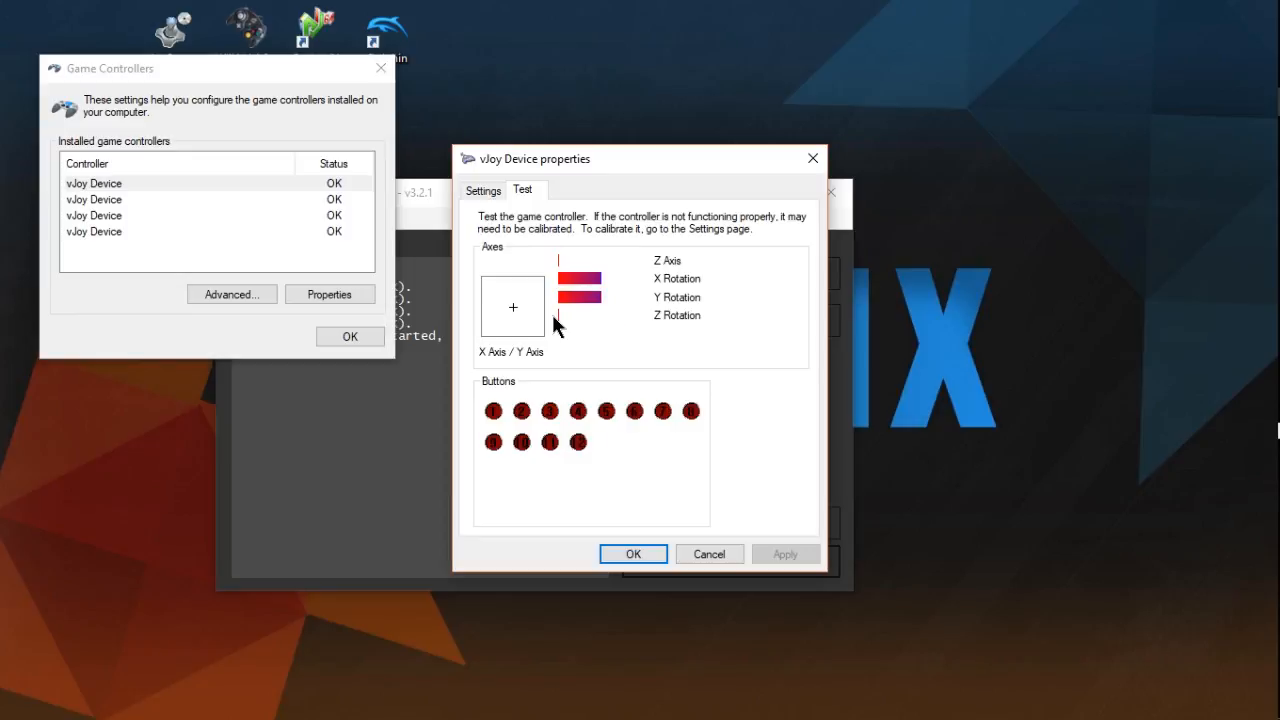
pyautogui.click(632, 553)
pyautogui.click(336, 337)
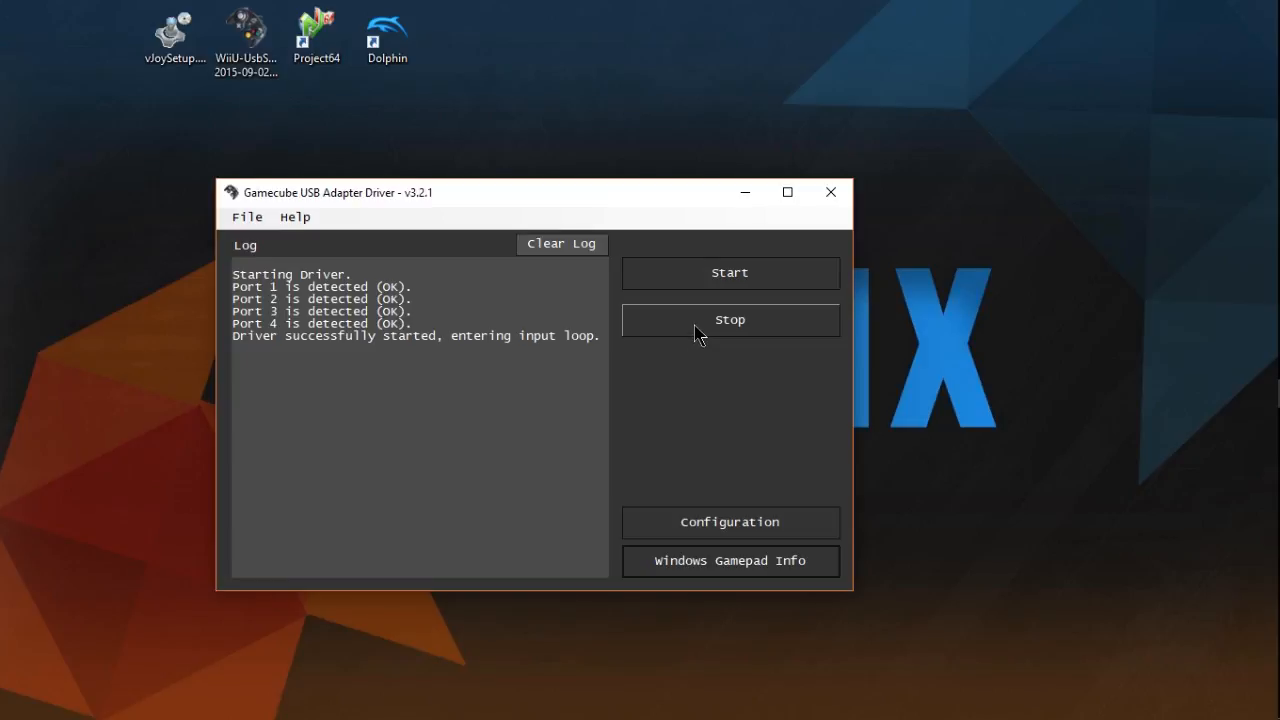
# - Close the adapter driver window and launch Project64, continuing past its support request
pyautogui.click(831, 192)
pyautogui.moveTo(317, 35); pyautogui.dragTo(546, 314)
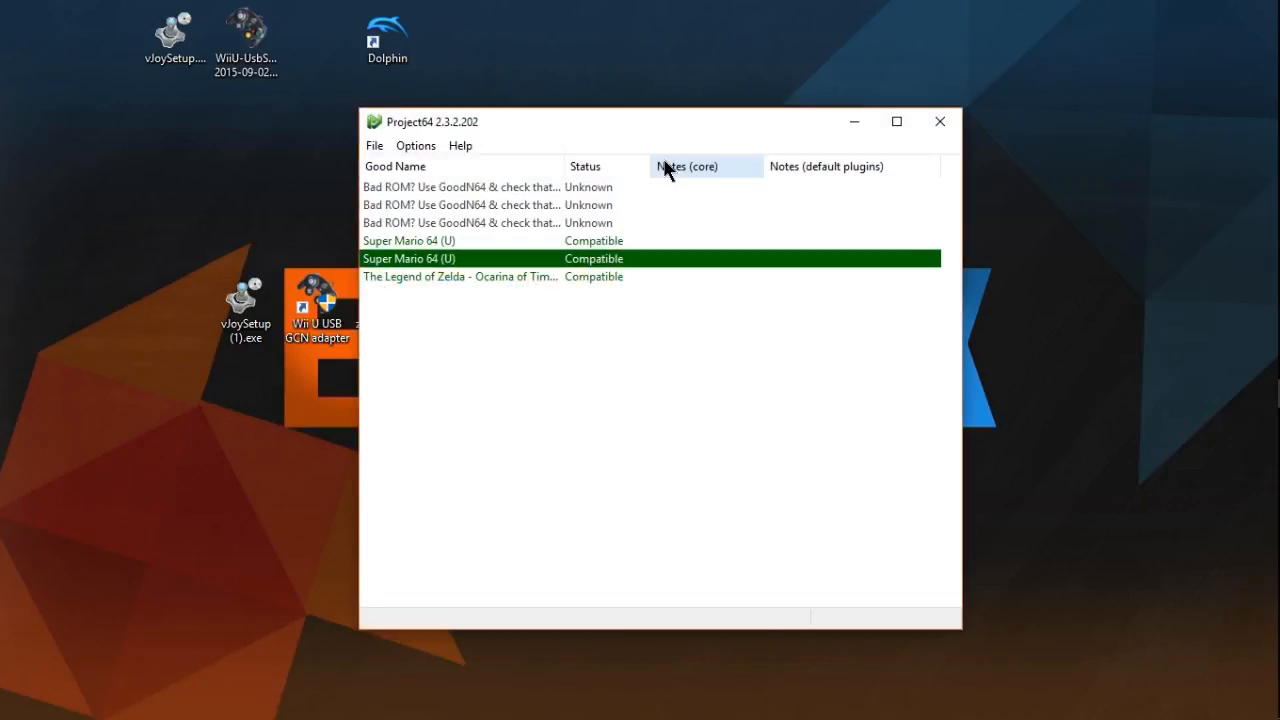
pyautogui.click(415, 145)
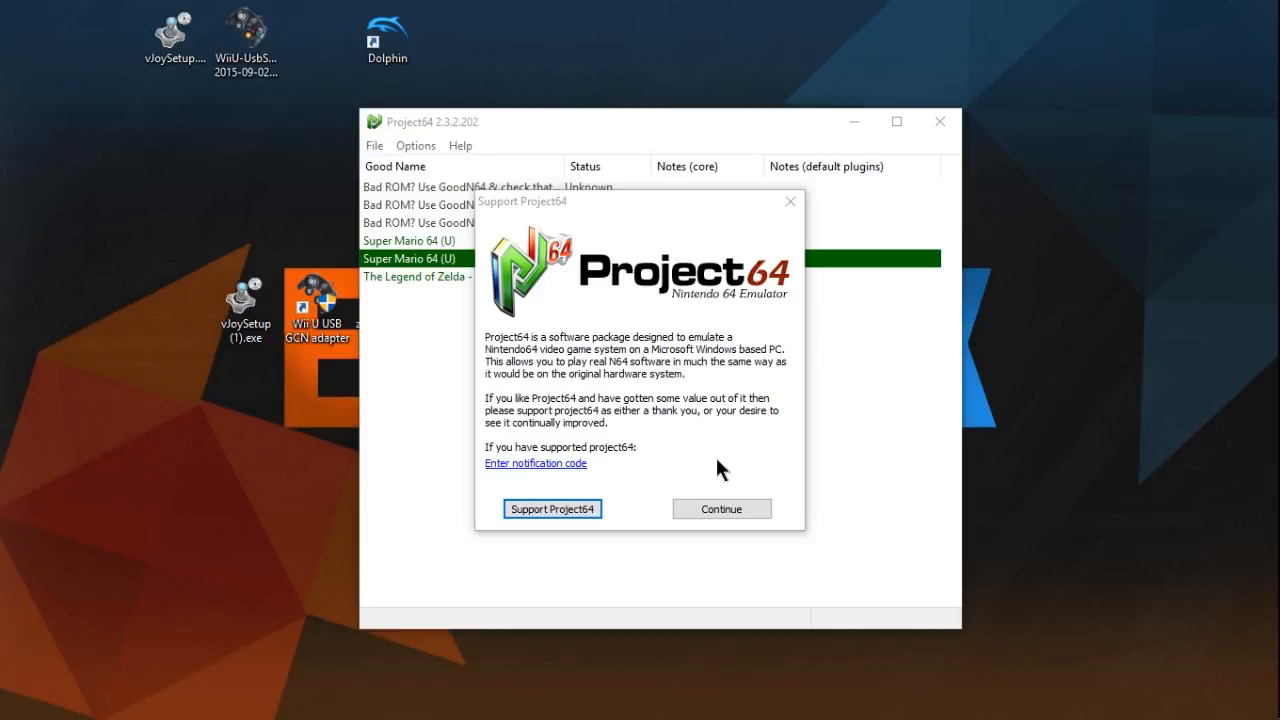
pyautogui.click(699, 512)
pyautogui.rightClick(467, 505)
# - Open the controller plugin configuration and clear all of Controller 1's existing assignments
pyautogui.click(416, 146)
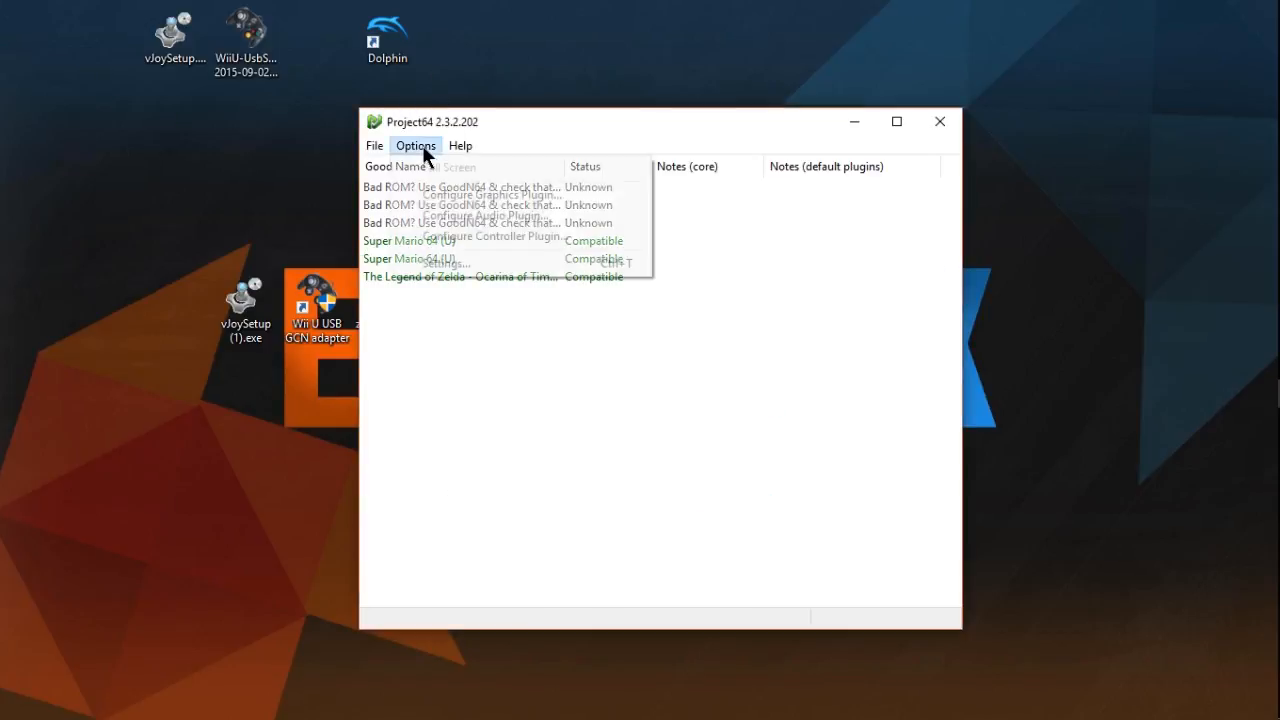
pyautogui.click(447, 236)
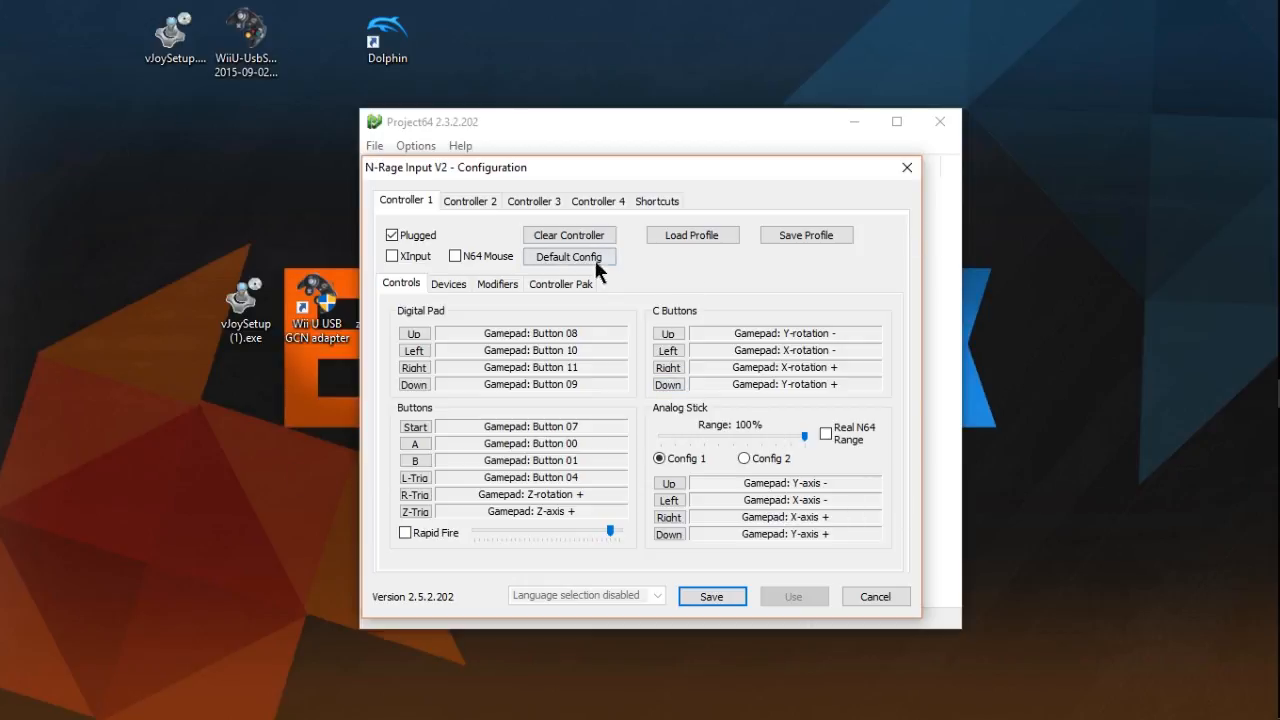
pyautogui.click(553, 238)
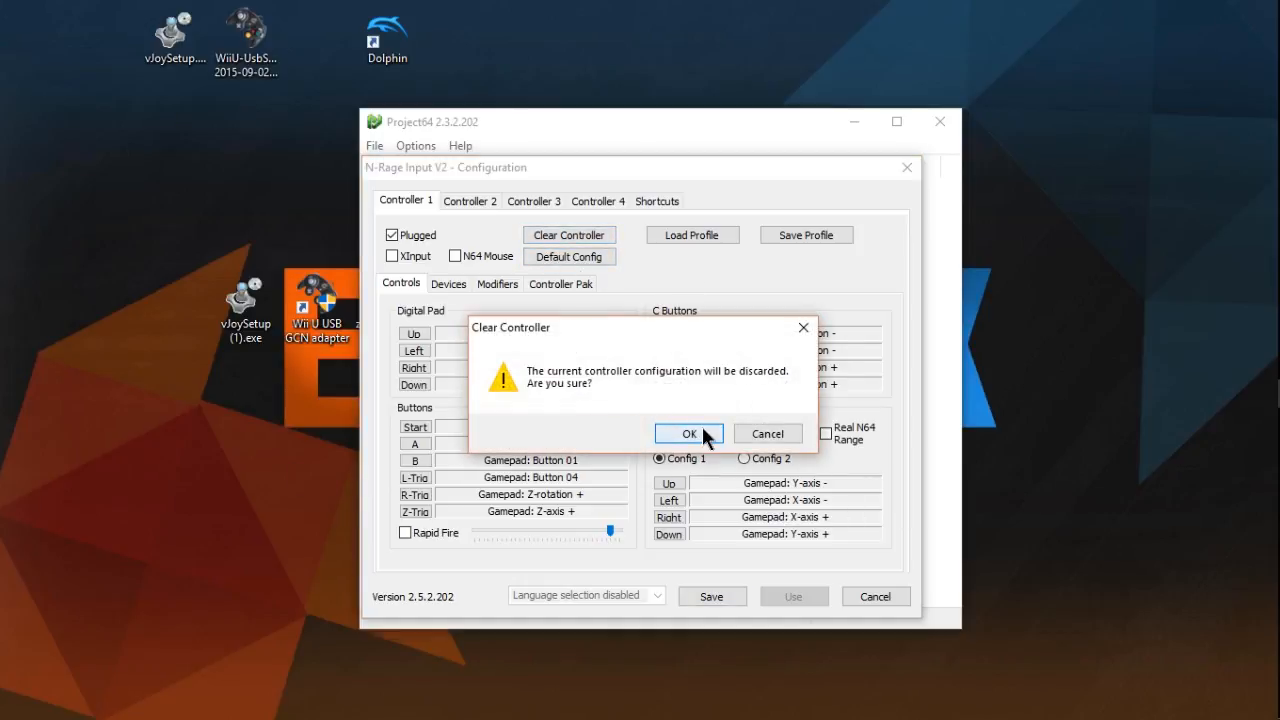
pyautogui.click(699, 428)
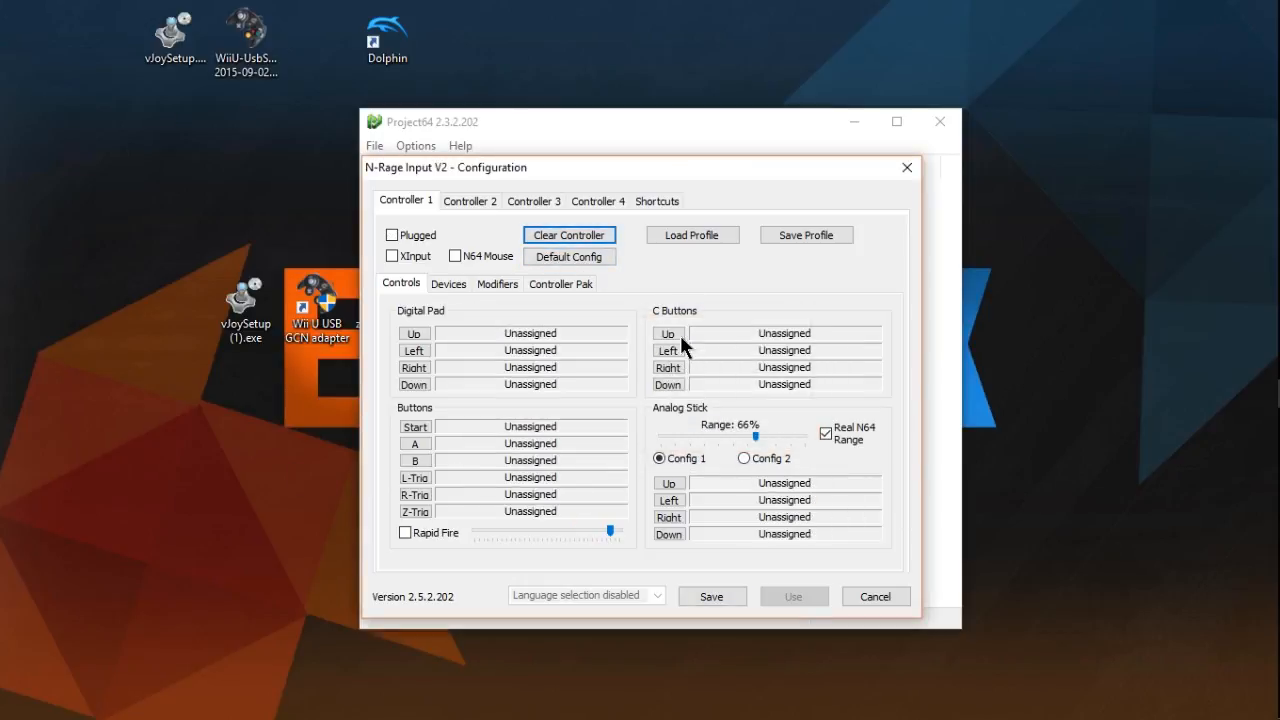
# - Map Controller 1's digital pad: Up to Button 08, Left to Button 10, Right to Button 11 and Down to Button 09
pyautogui.click(413, 334)
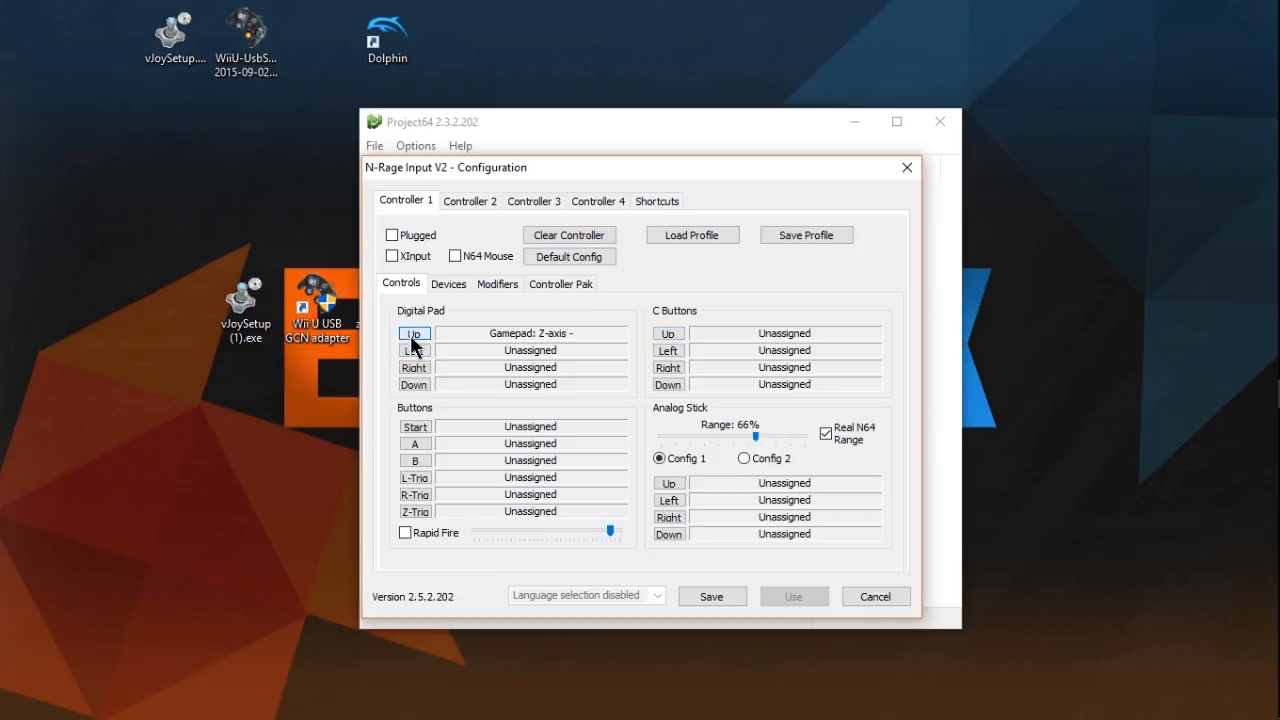
pyautogui.click(413, 337)
pyautogui.click(419, 346)
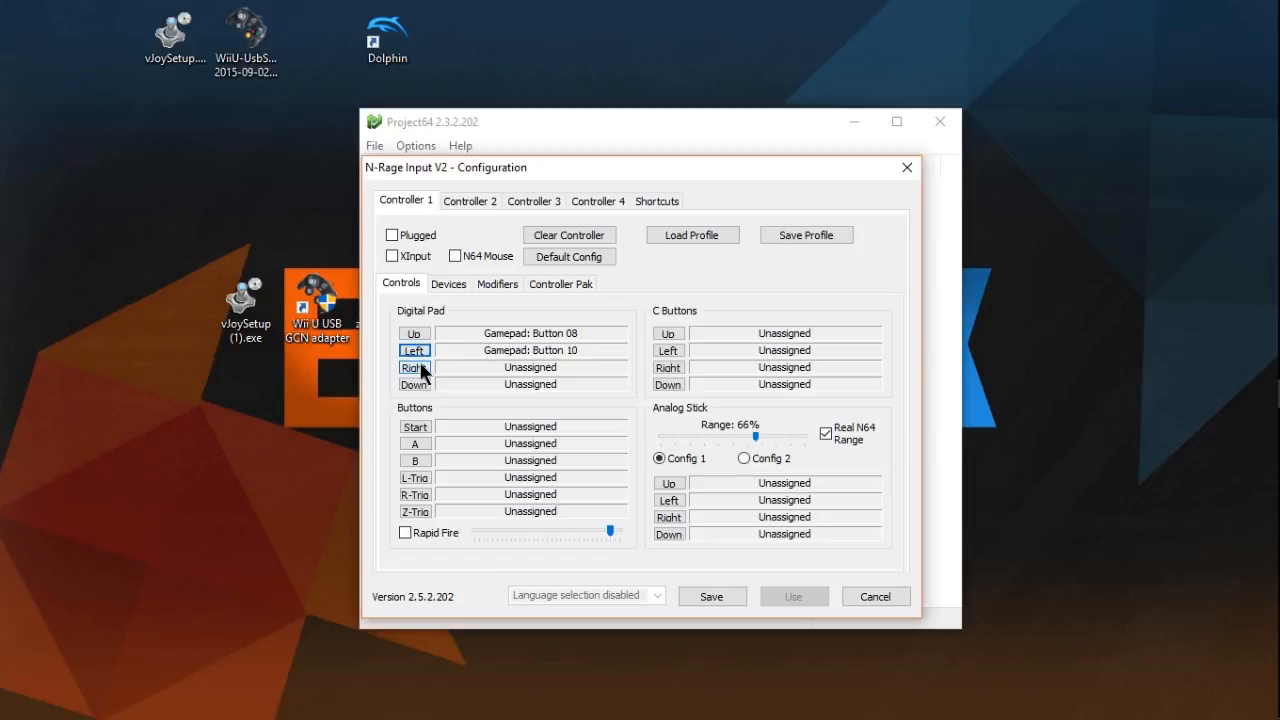
pyautogui.click(419, 367)
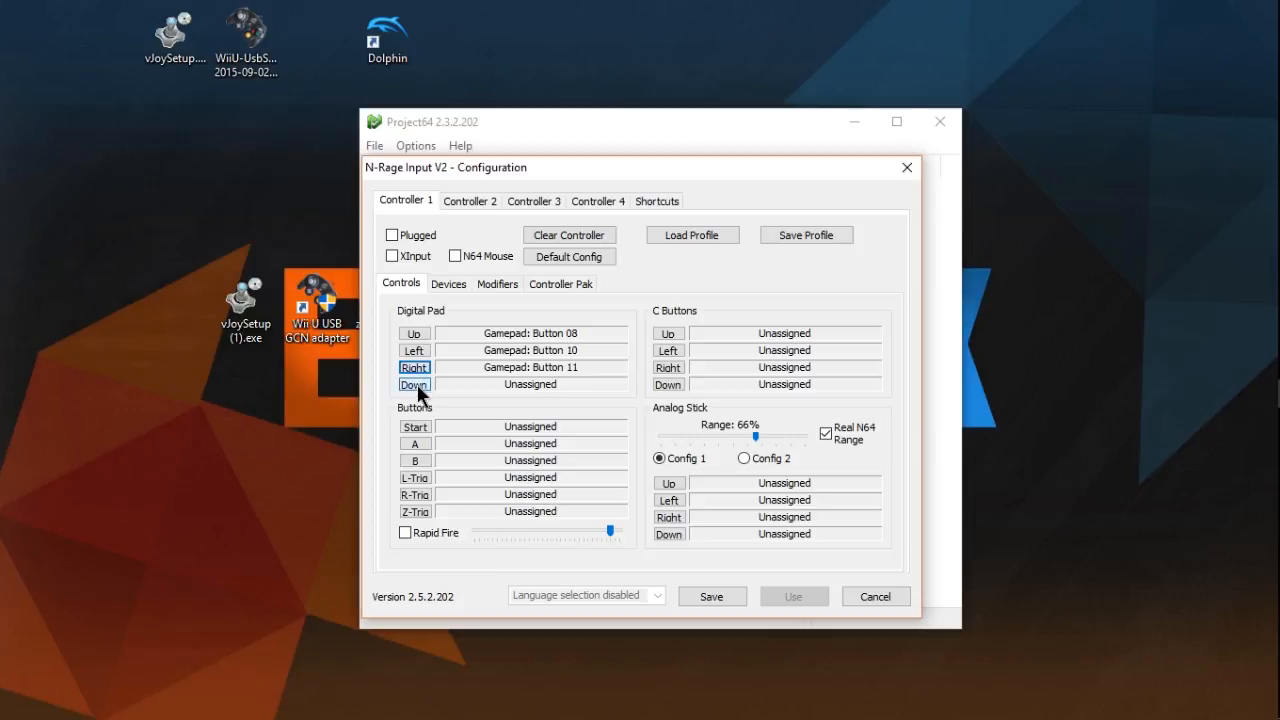
pyautogui.click(416, 385)
# - Map Start to Button 07, A to 00, B to 01, L-Trig to 04, R-Trig to Z-rotation + and Z-Trig to Z-axis +, with Rapid Fire off
pyautogui.click(416, 420)
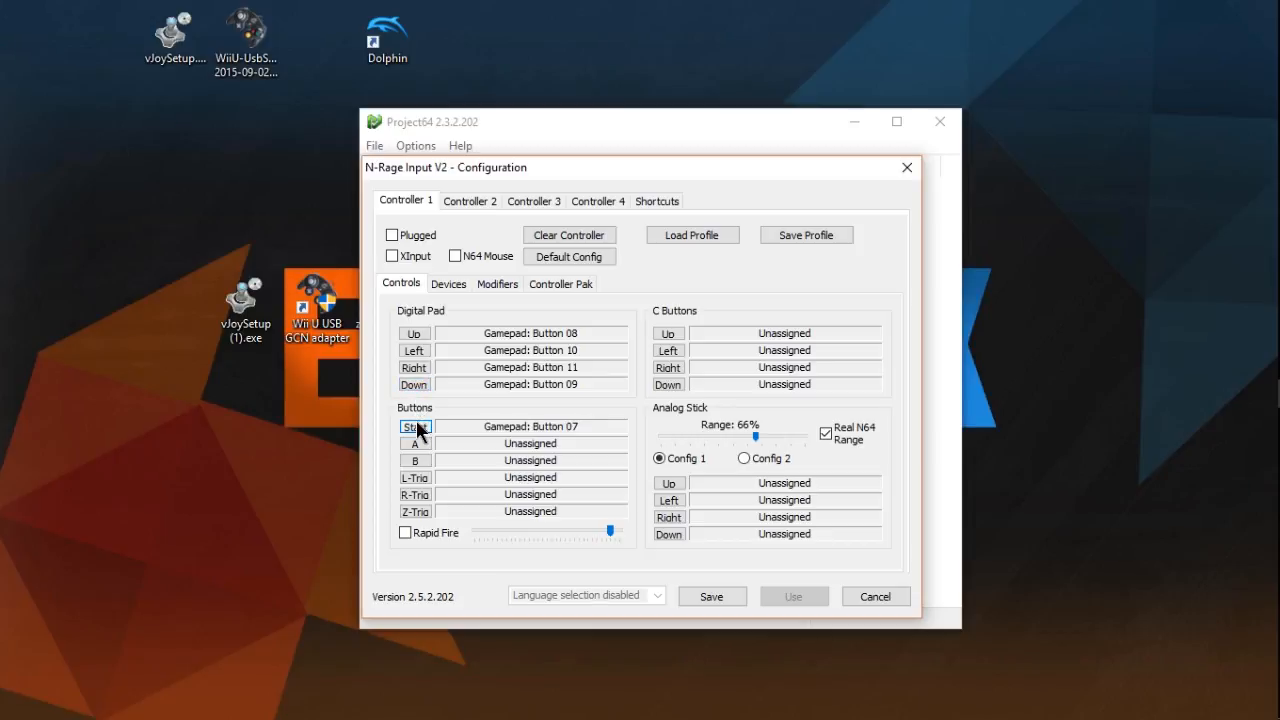
pyautogui.click(421, 442)
pyautogui.moveTo(170, 222); pyautogui.dragTo(800, 500)
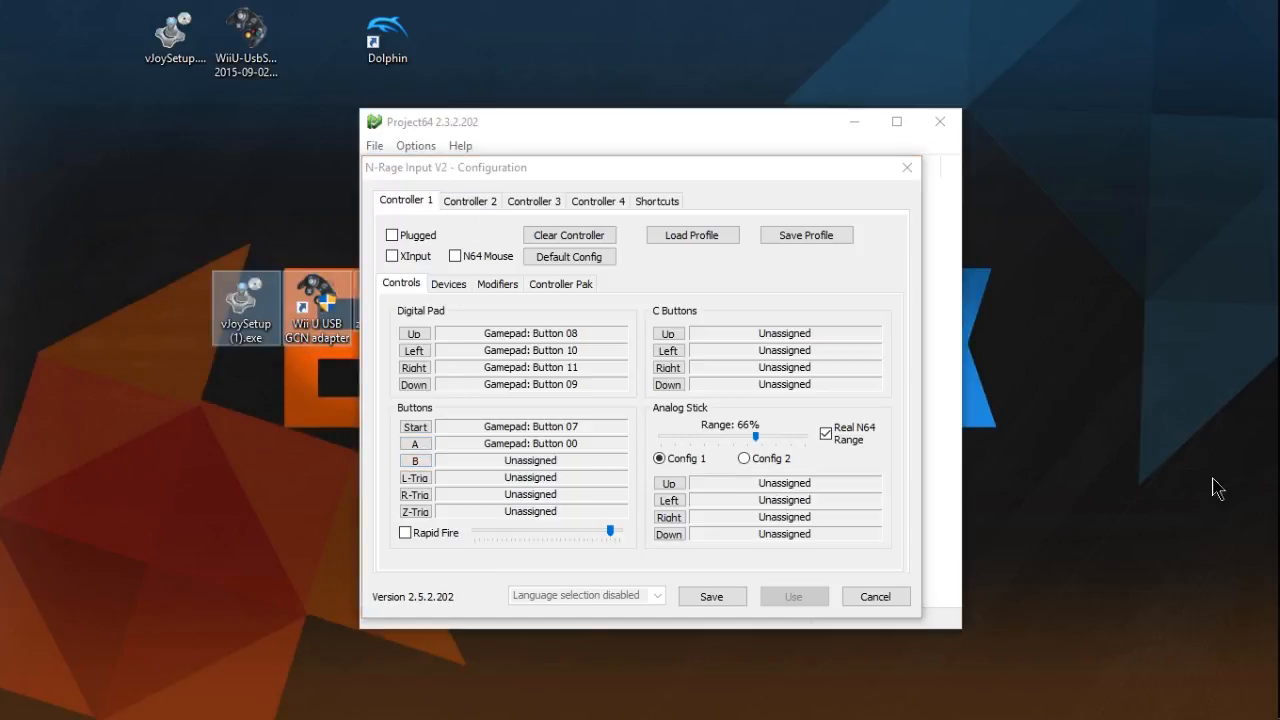
pyautogui.click(1220, 488)
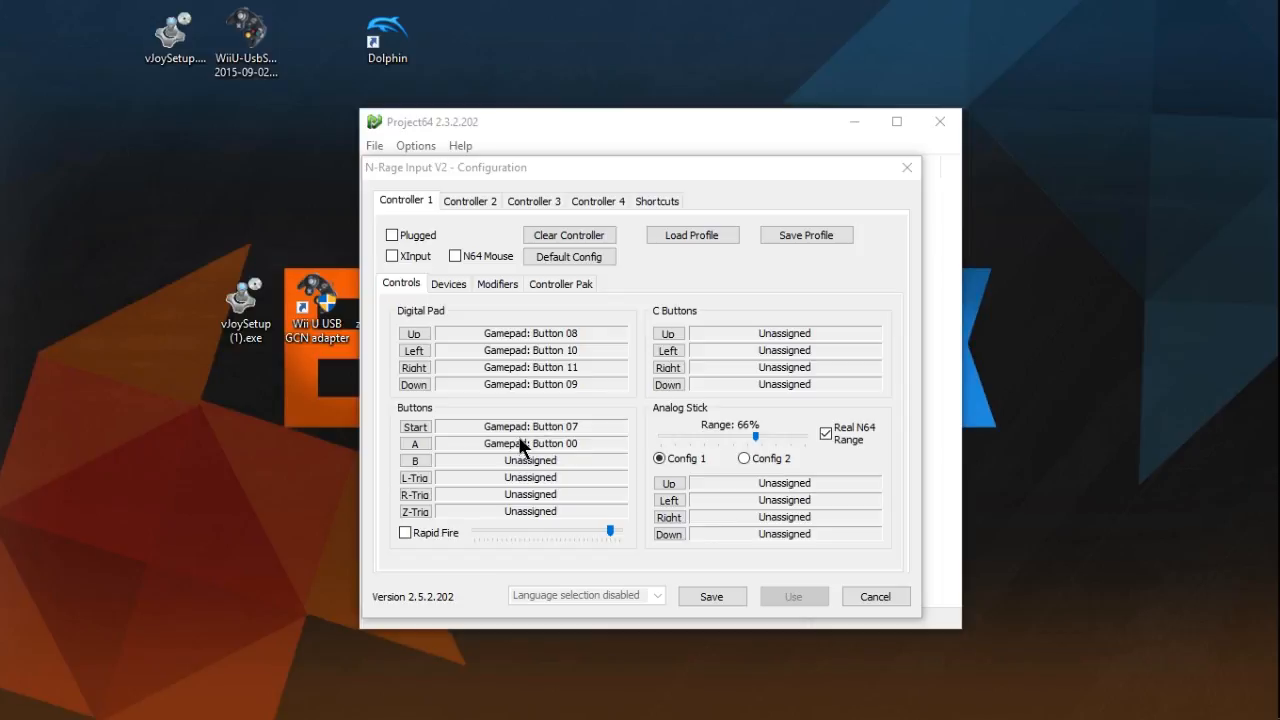
pyautogui.click(423, 477)
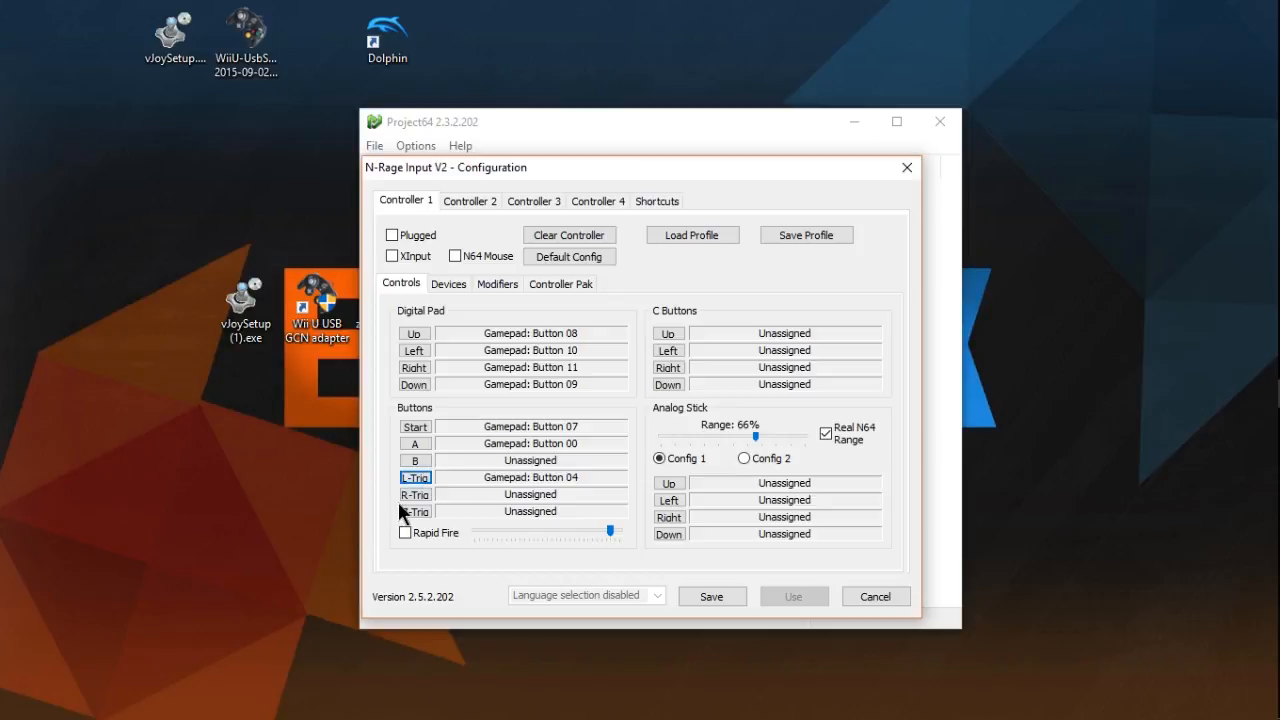
pyautogui.click(404, 497)
pyautogui.click(411, 512)
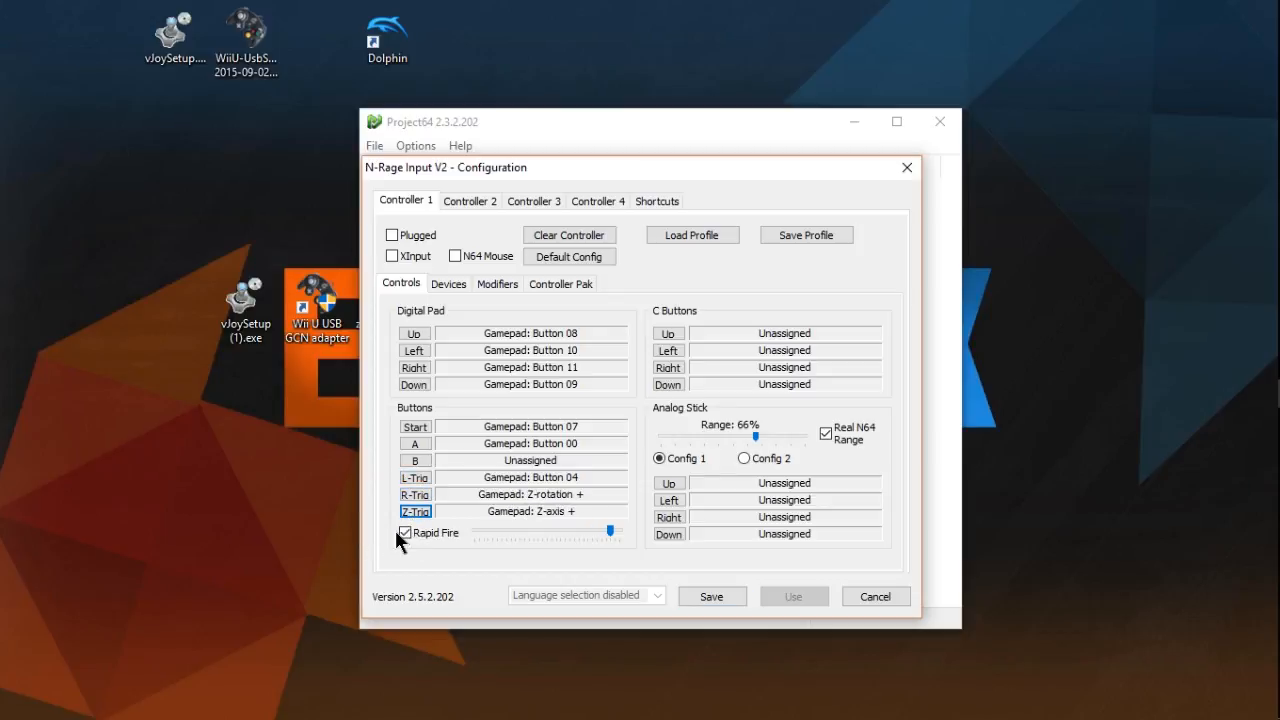
pyautogui.click(405, 533)
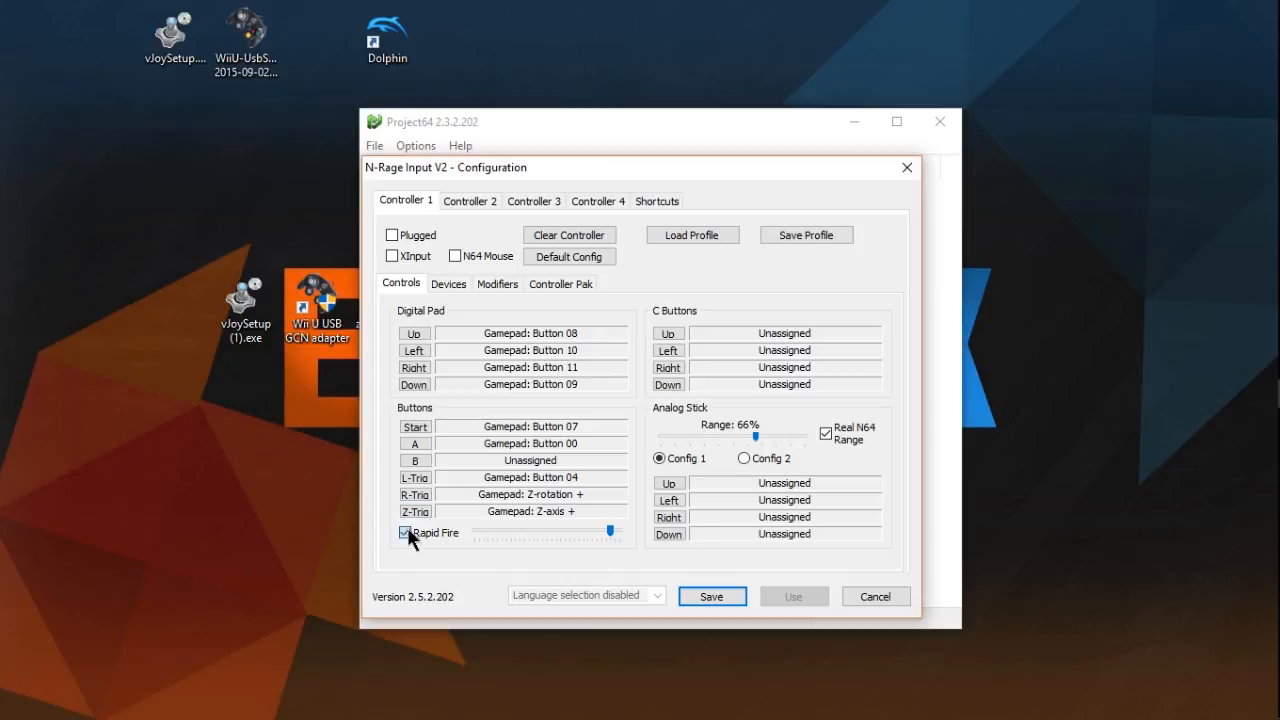
pyautogui.click(414, 461)
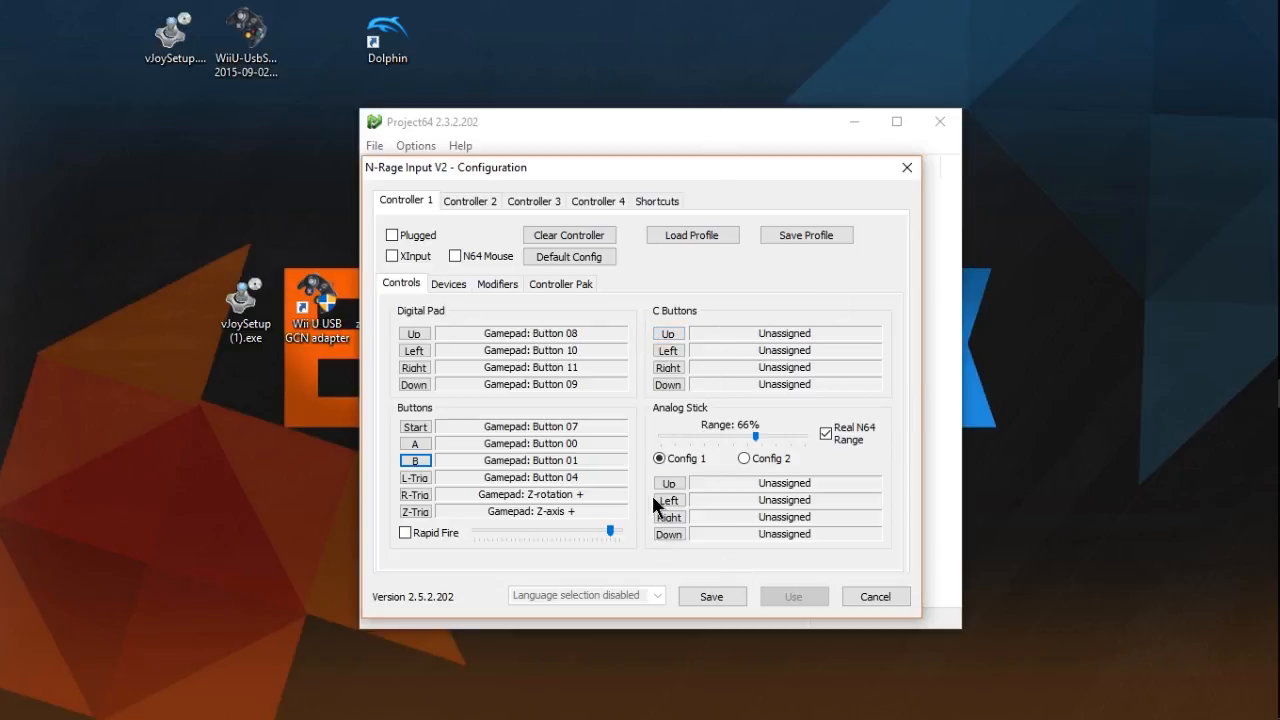
# - Map the C buttons: Up to Y-rotation -, Left to X-rotation -, Right to X-rotation + and Down to Y-rotation +
pyautogui.click(673, 333)
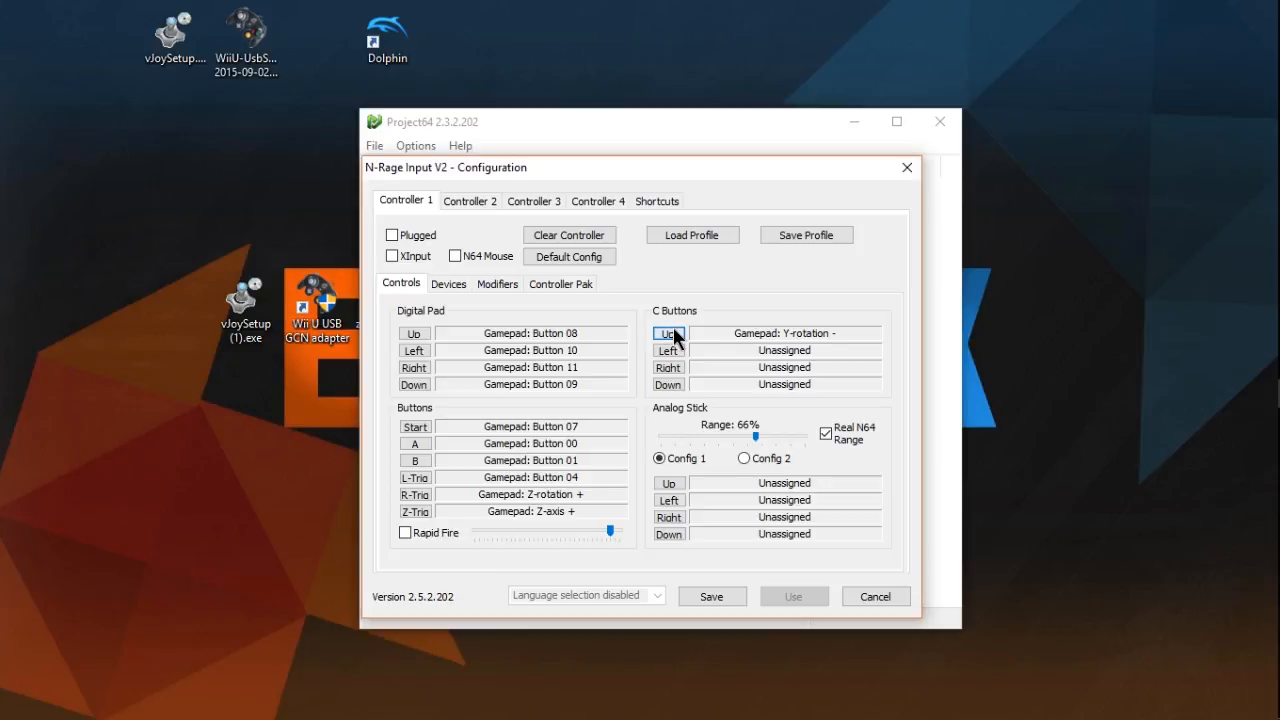
pyautogui.click(667, 347)
pyautogui.click(668, 367)
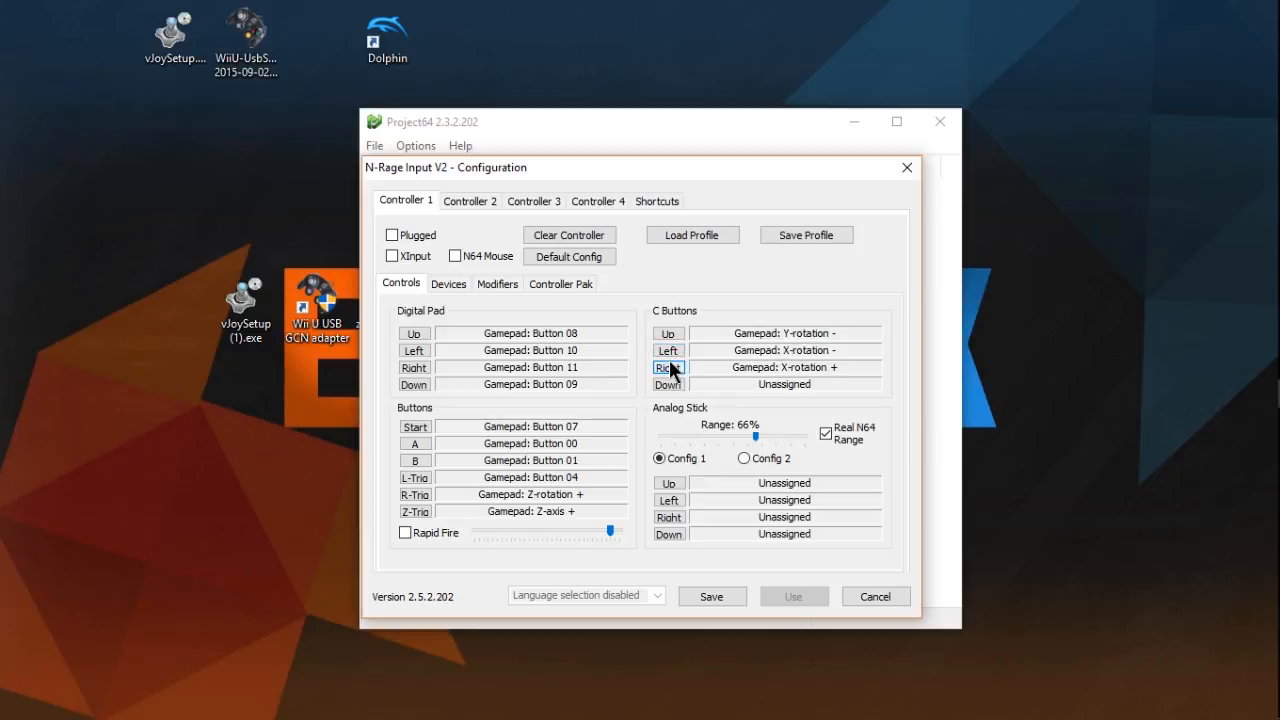
pyautogui.click(675, 384)
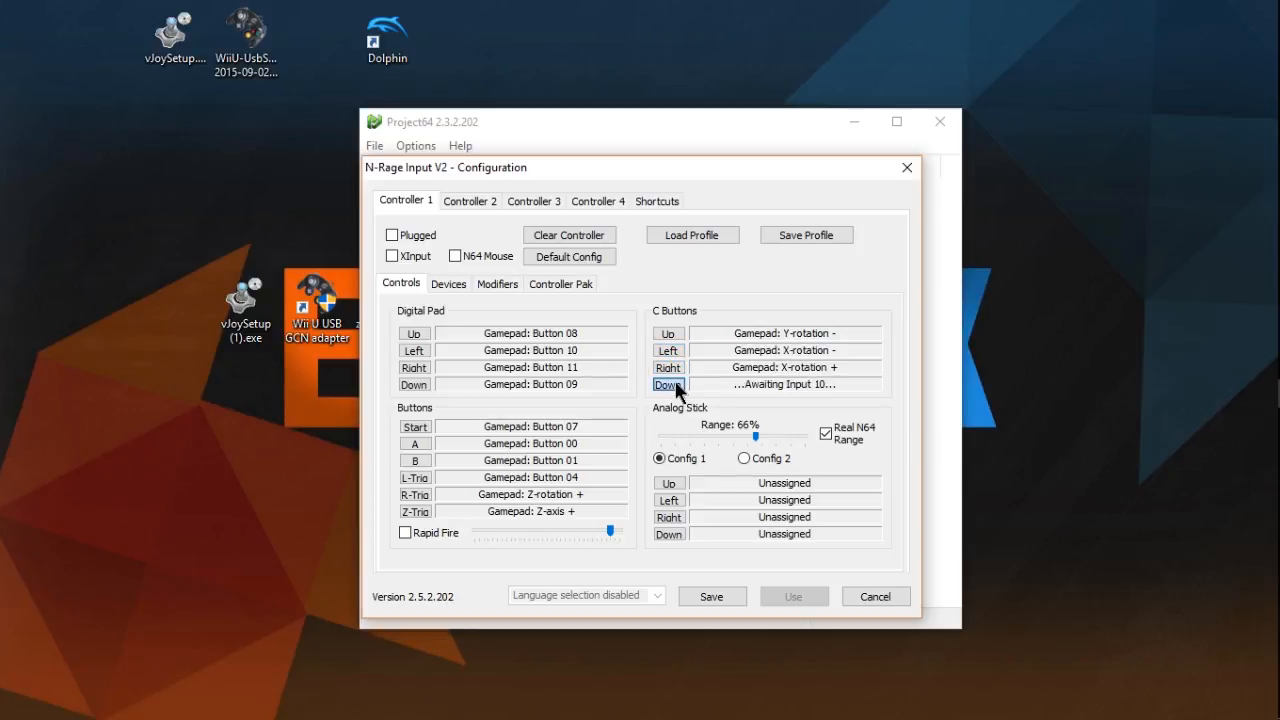
# - Map the analog stick's Up to Y-axis -, Left to X-axis -, Right to X-axis + and Down to Y-axis +, and turn off Real N64 Range
pyautogui.click(676, 485)
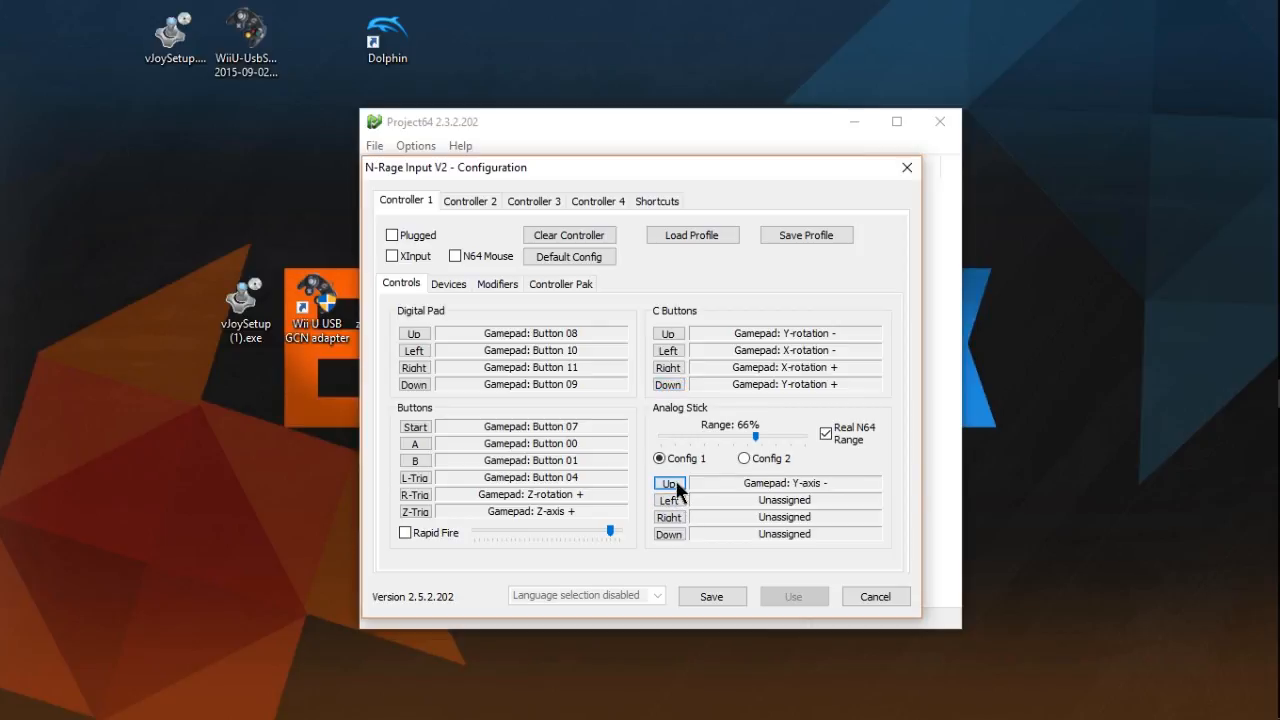
pyautogui.click(677, 500)
pyautogui.click(677, 518)
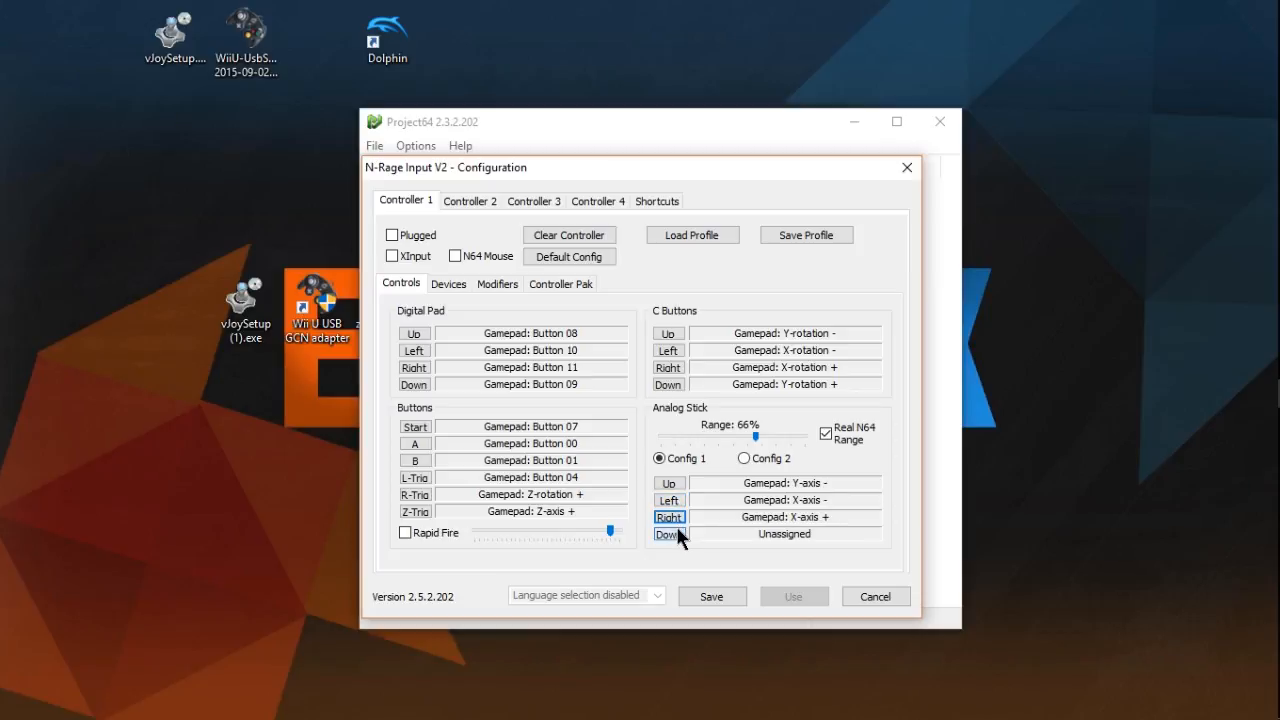
pyautogui.click(677, 532)
pyautogui.click(677, 535)
pyautogui.click(835, 433)
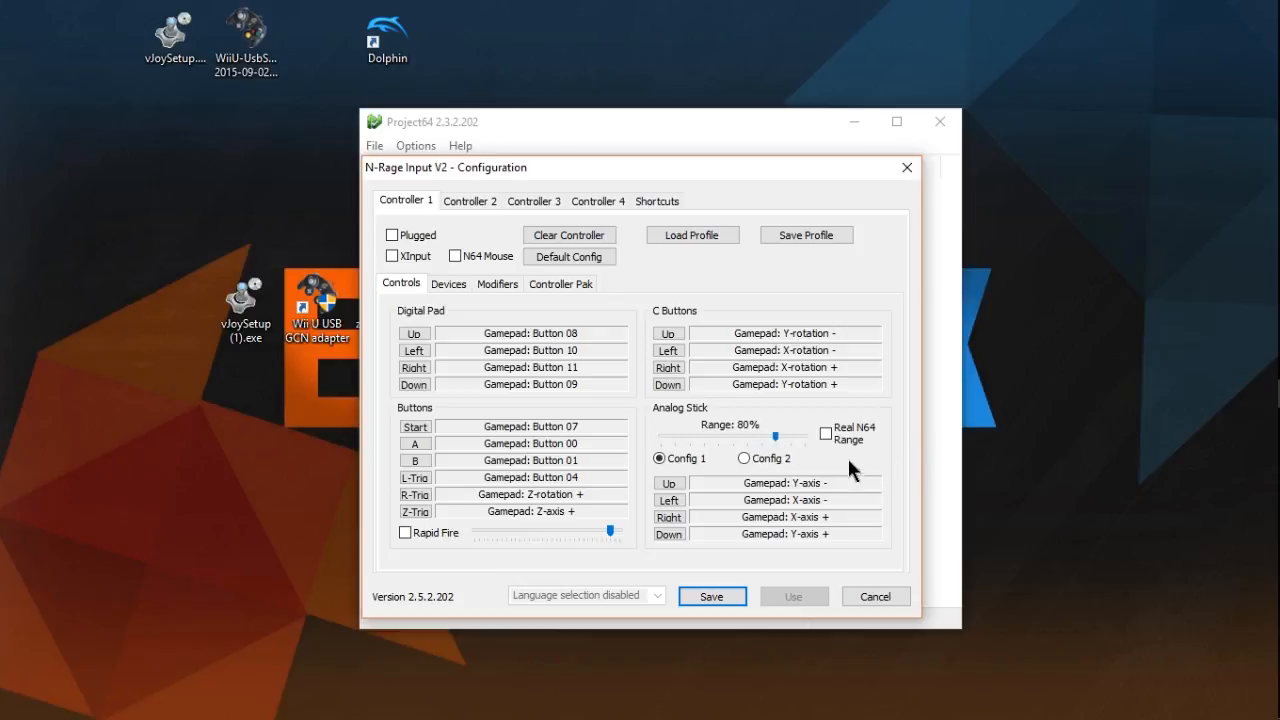
# - Save the controller configuration and start the first Super Mario 64 (U) game in the list
pyautogui.click(711, 599)
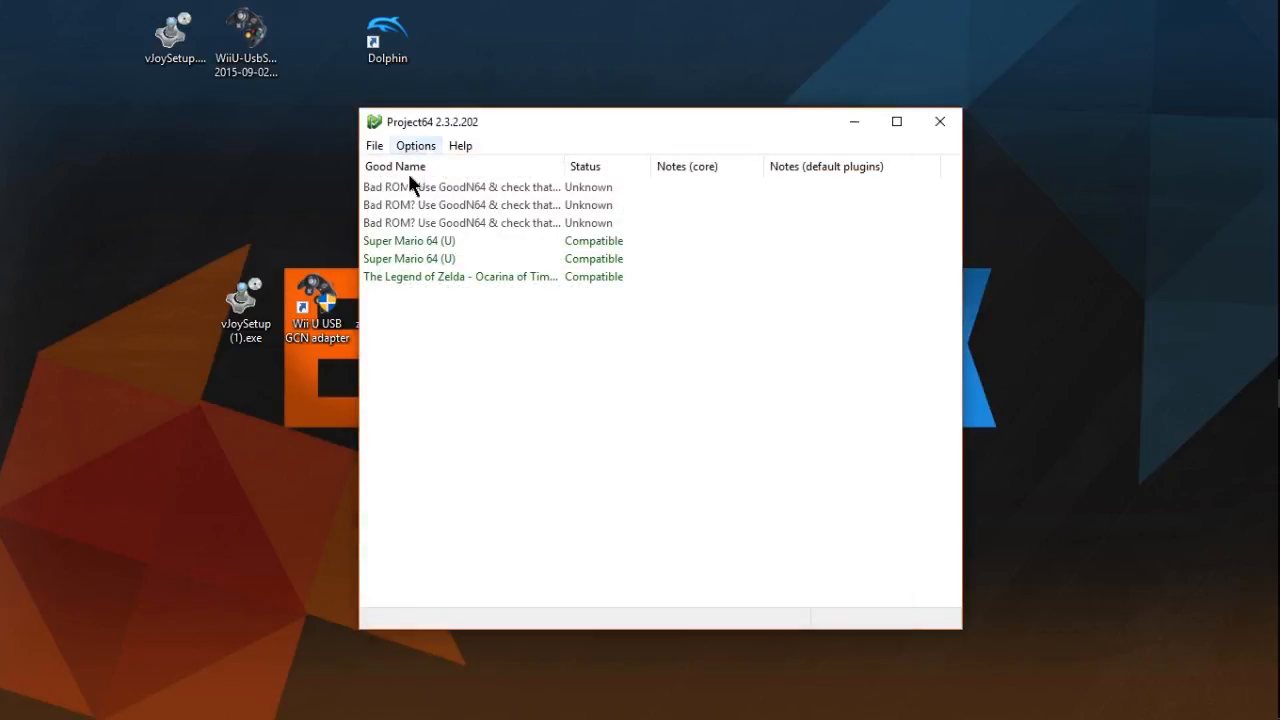
pyautogui.doubleClick(420, 241)
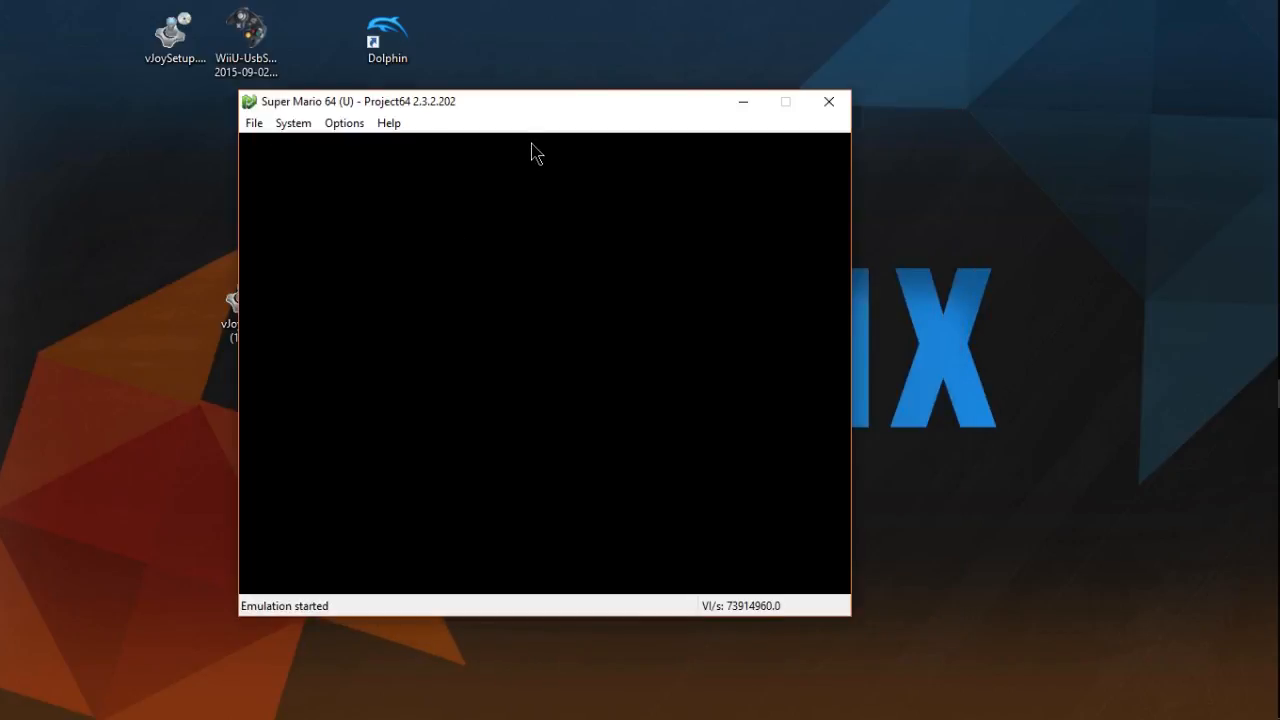
# - Reposition the Super Mario 64 game window on the desktop and lower the system volume
pyautogui.moveTo(508, 108); pyautogui.dragTo(634, 114)
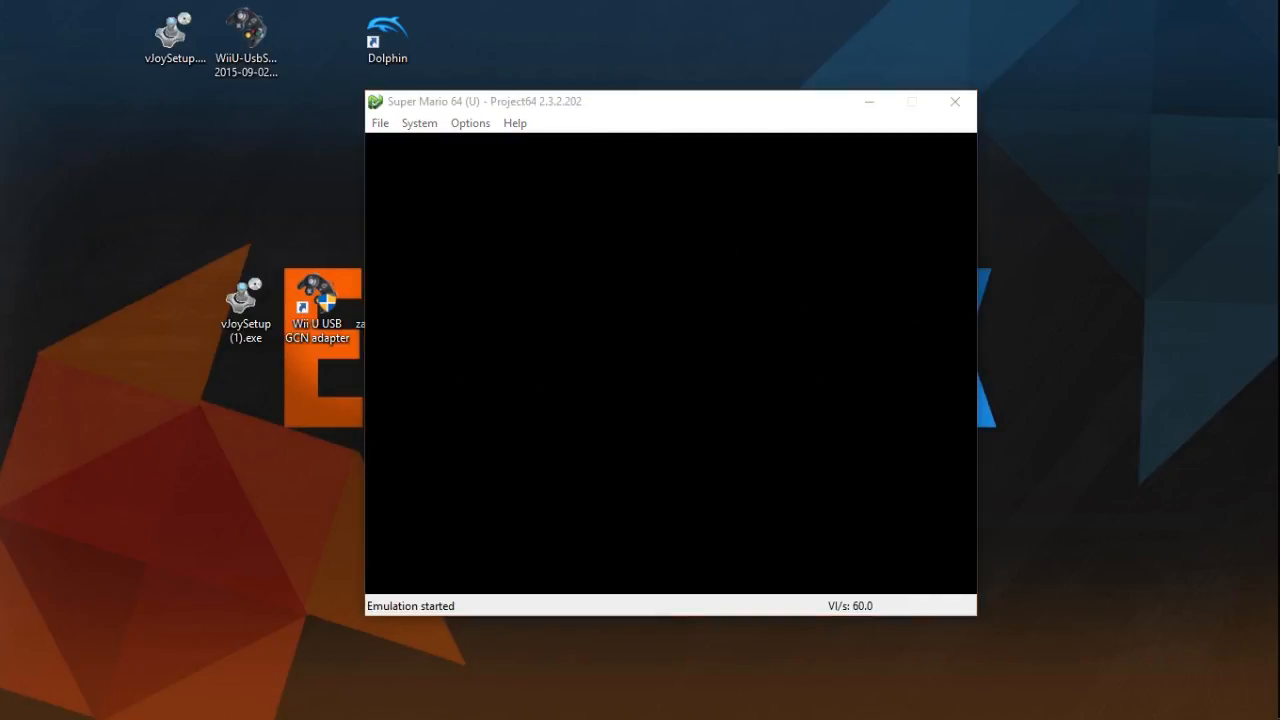
pyautogui.click(568, 398)
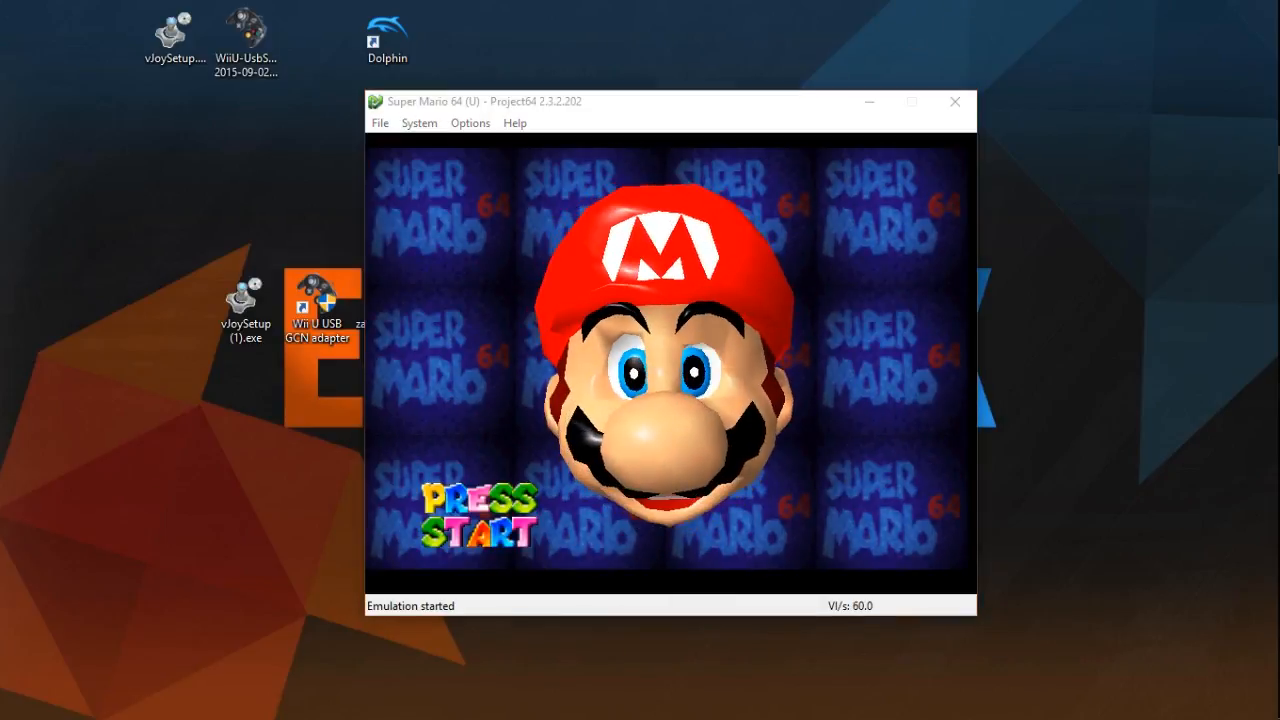
pyautogui.click(448, 365)
pyautogui.press('XF86AudioLowerVolume')
pyautogui.press('XF86AudioLowerVolume')
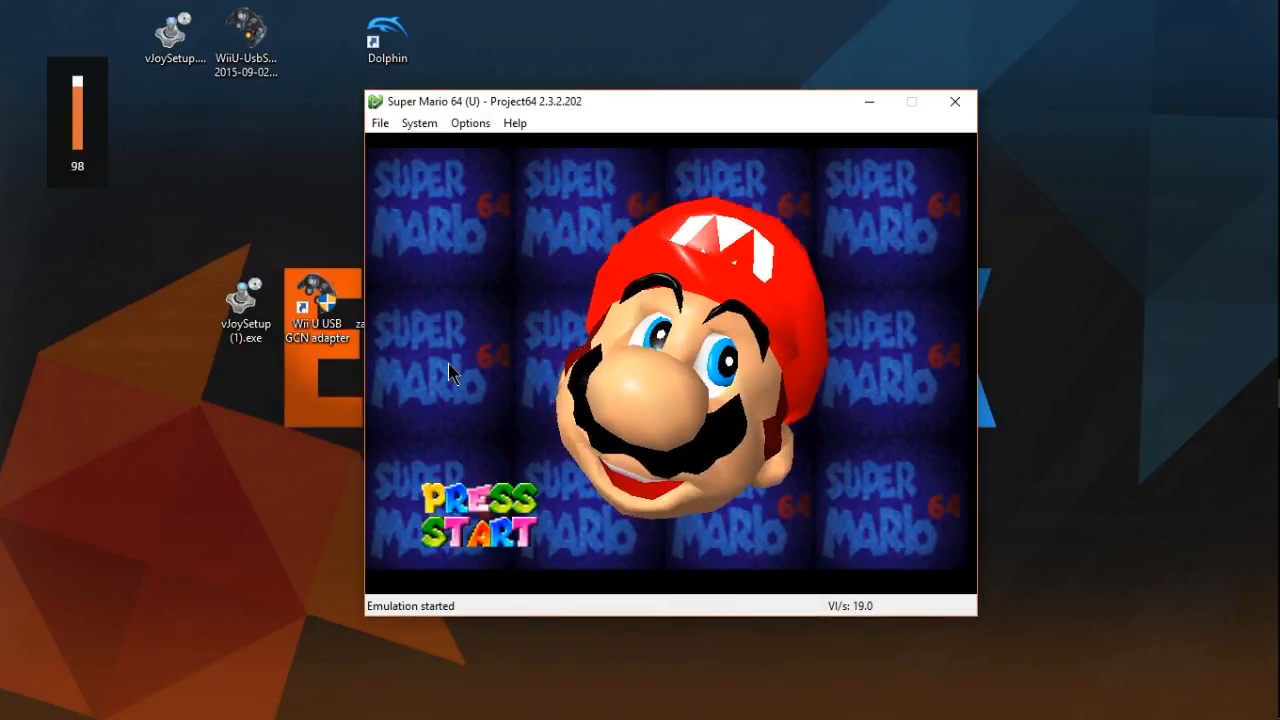
pyautogui.press('XF86AudioLowerVolume')
pyautogui.press('XF86AudioLowerVolume')
pyautogui.press('XF86AudioLowerVolume')
pyautogui.press('XF86AudioLowerVolume')
pyautogui.press('XF86AudioLowerVolume')
pyautogui.press('XF86AudioLowerVolume')
pyautogui.press('XF86AudioLowerVolume')
pyautogui.press('XF86AudioLowerVolume')
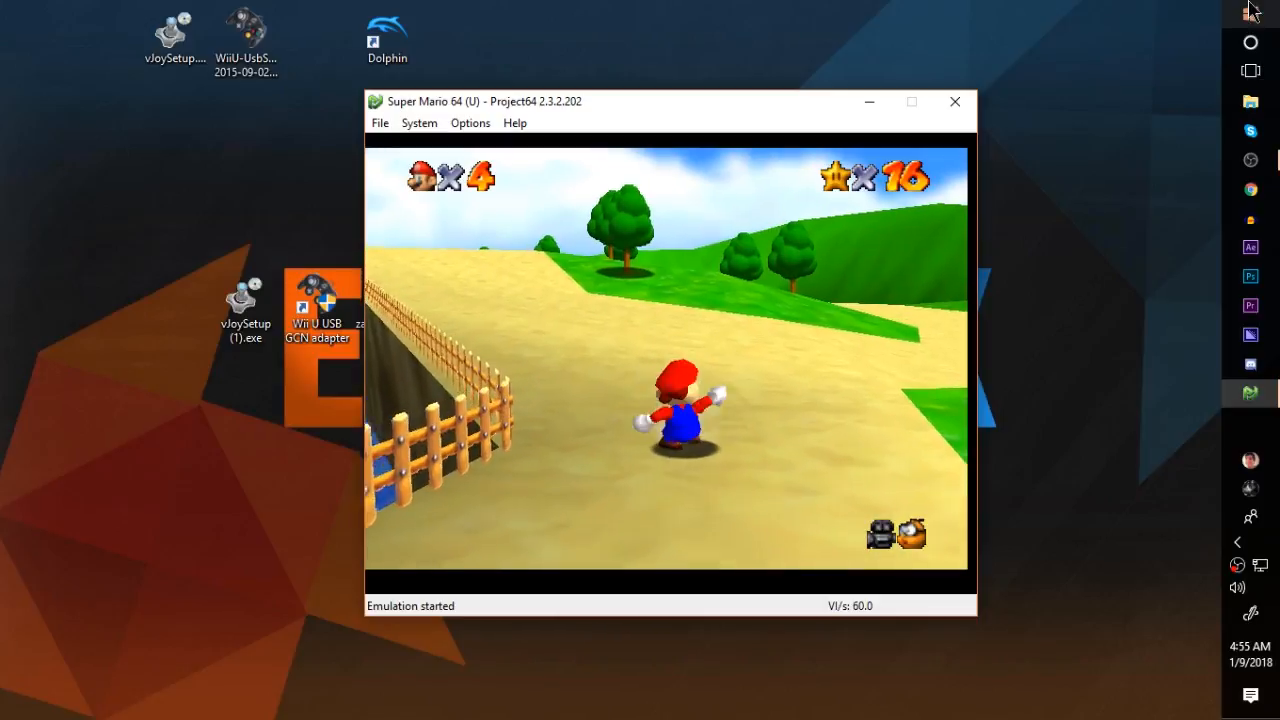
# - Turn on Real N64 Range for Controller 1's analog stick with a 66% range and apply the configuration to try it in the game
pyautogui.click(480, 123)
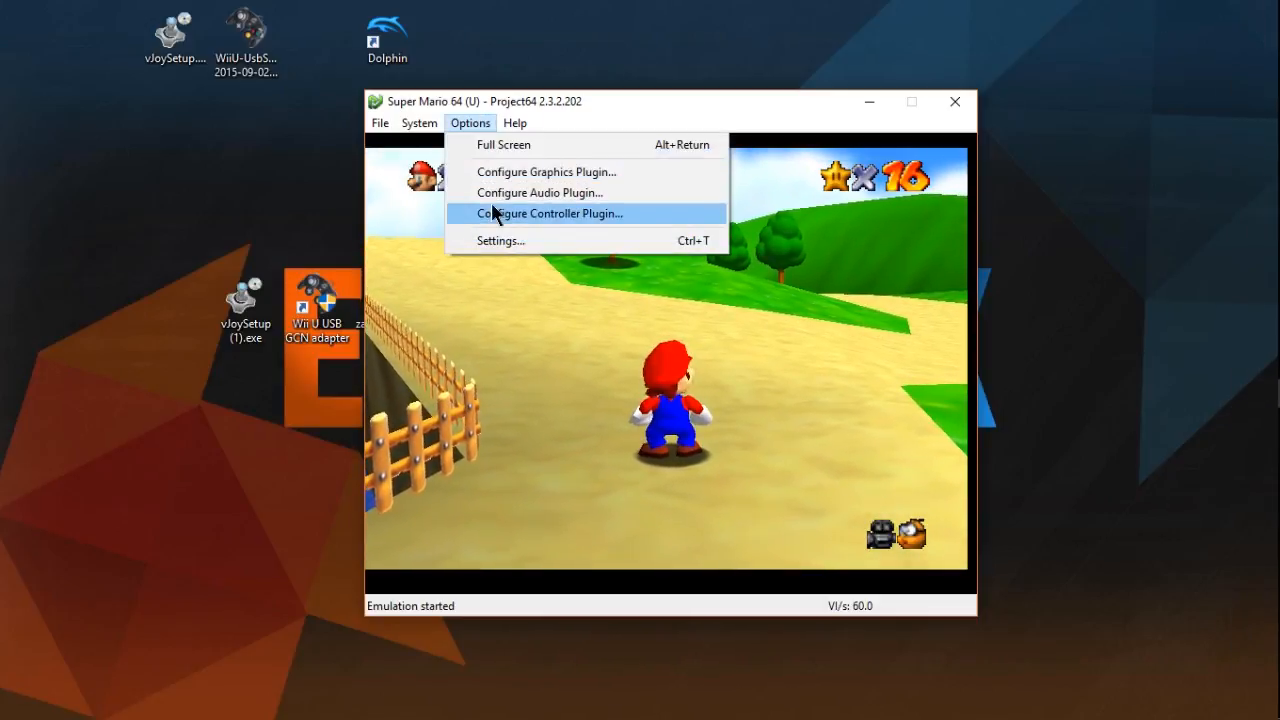
pyautogui.click(491, 210)
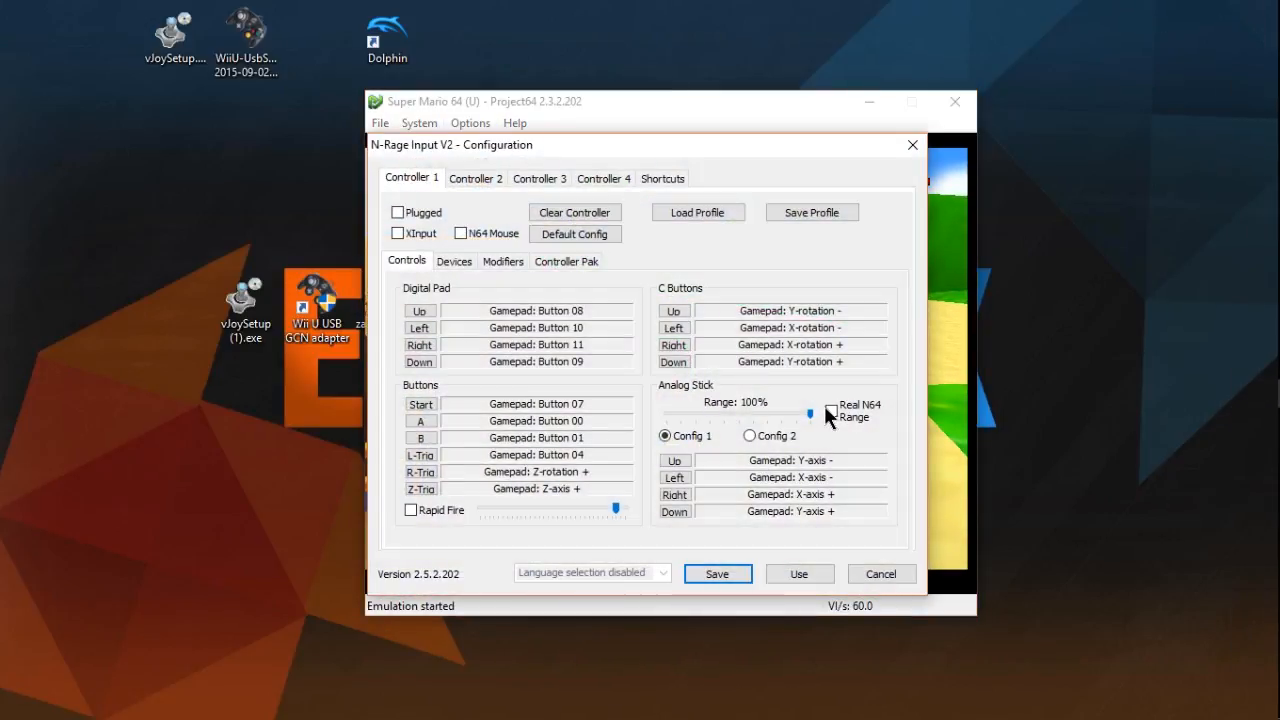
pyautogui.click(831, 411)
pyautogui.moveTo(809, 413); pyautogui.dragTo(790, 413)
pyautogui.click(733, 574)
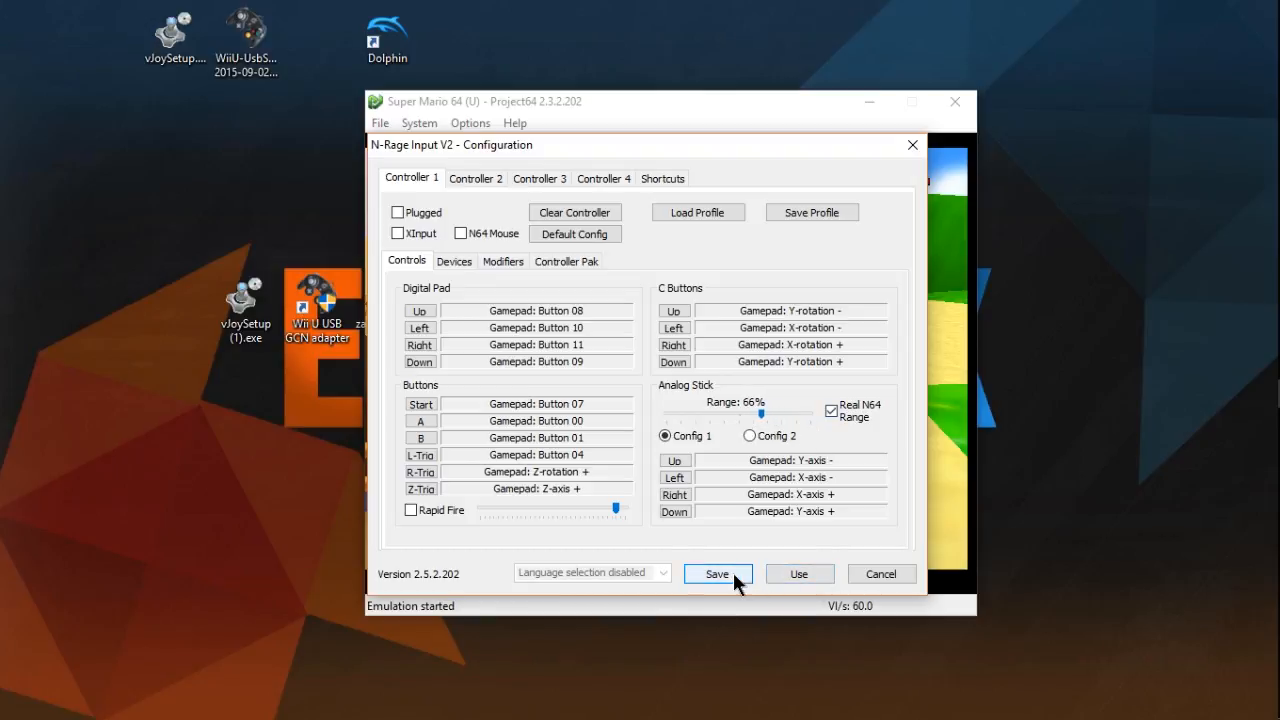
pyautogui.click(778, 574)
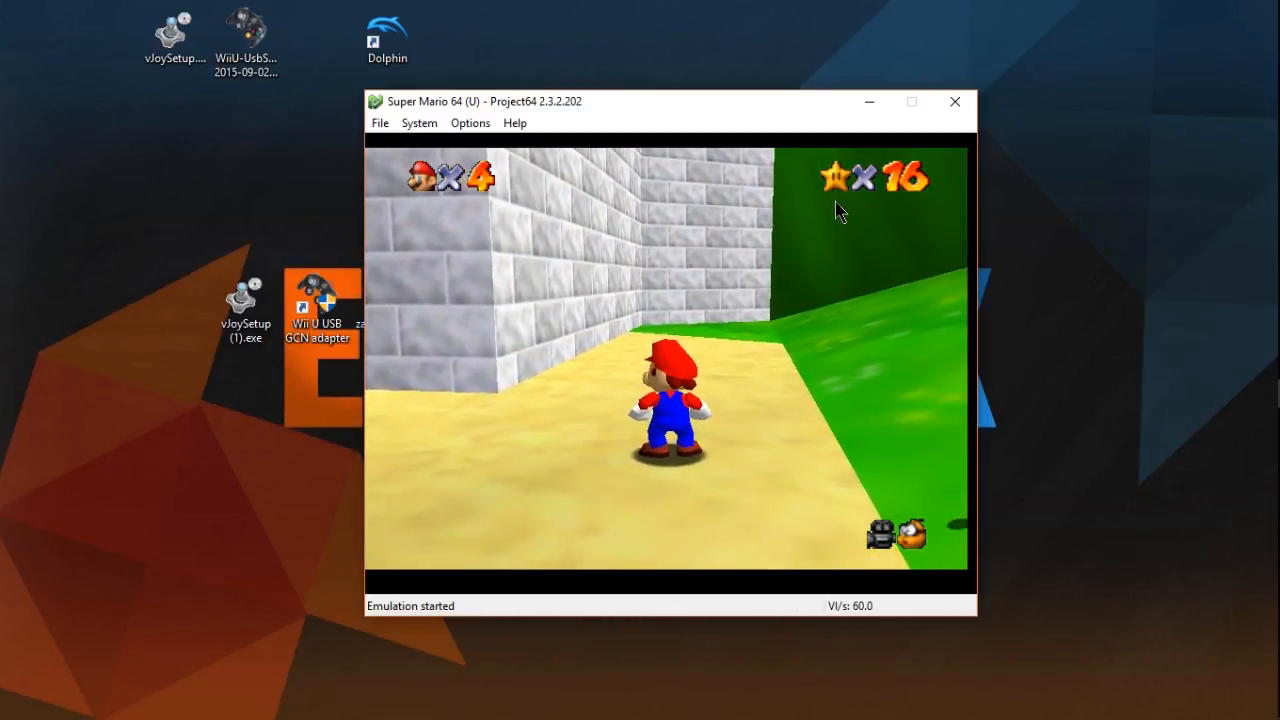
# - Turn off Real N64 Range in the controller plugin configuration and set the analog stick range to 100%
pyautogui.click(475, 124)
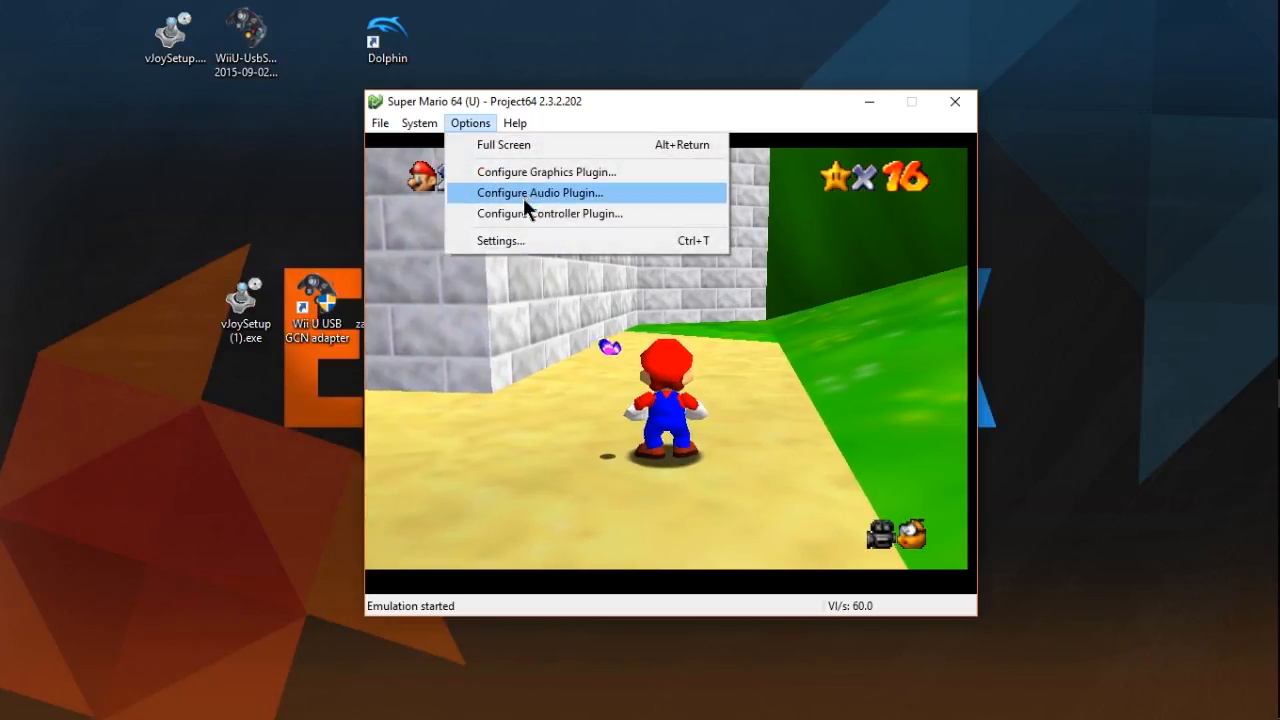
pyautogui.click(530, 215)
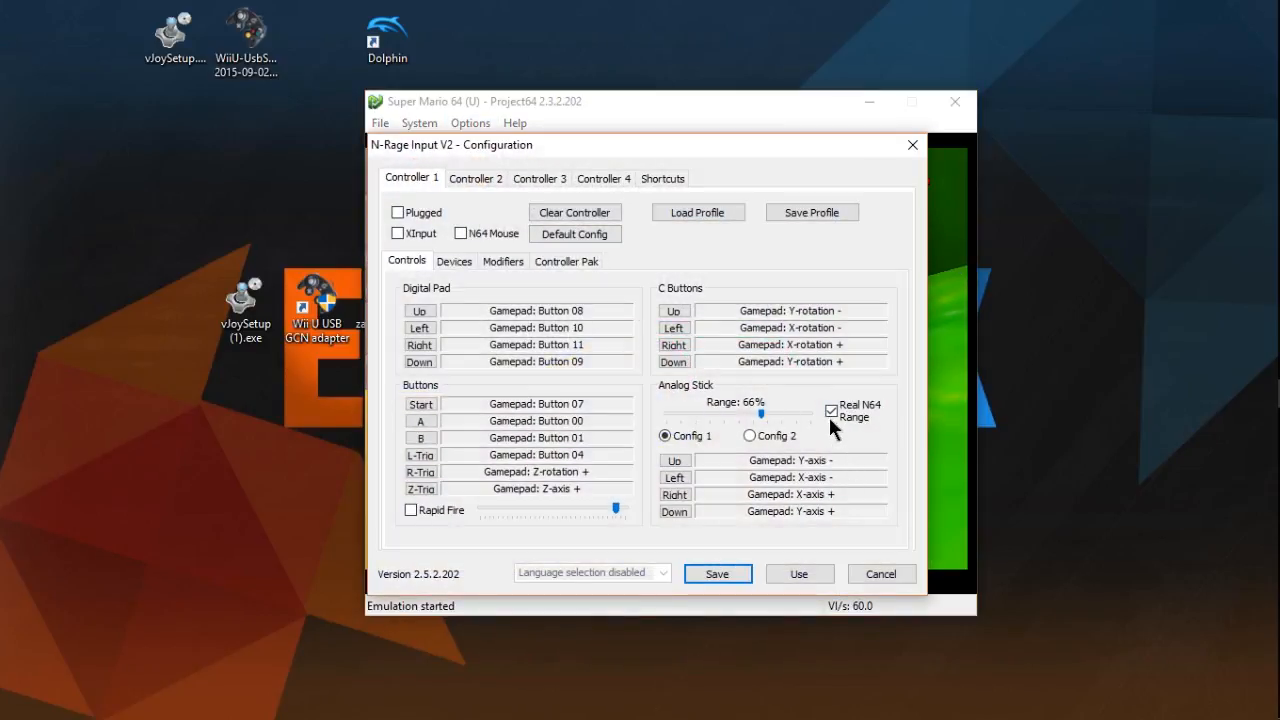
pyautogui.click(831, 412)
pyautogui.click(808, 412)
pyautogui.moveTo(811, 413)
pyautogui.mouseDown()
pyautogui.moveTo(777, 414)
pyautogui.moveTo(820, 410)
pyautogui.mouseUp()
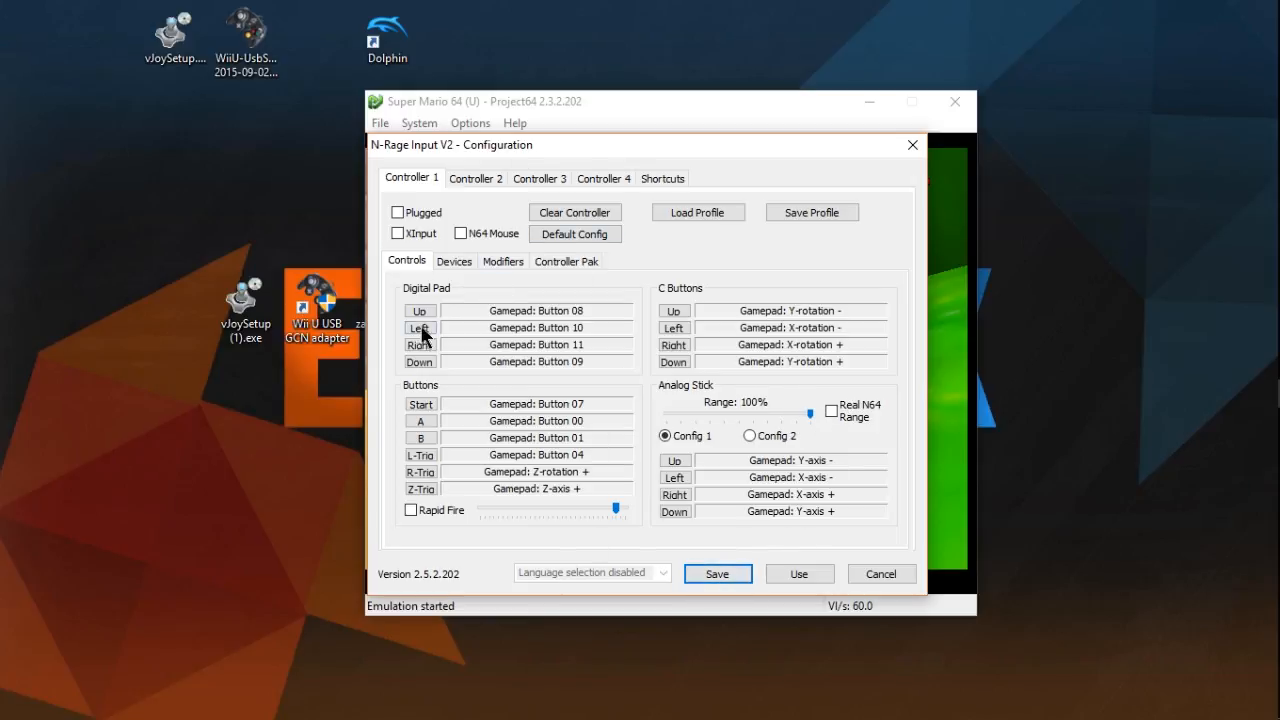
# - Mark Controller 1 as Plugged, apply the configuration and dismiss the MemPak warning
pyautogui.click(400, 211)
pyautogui.click(790, 572)
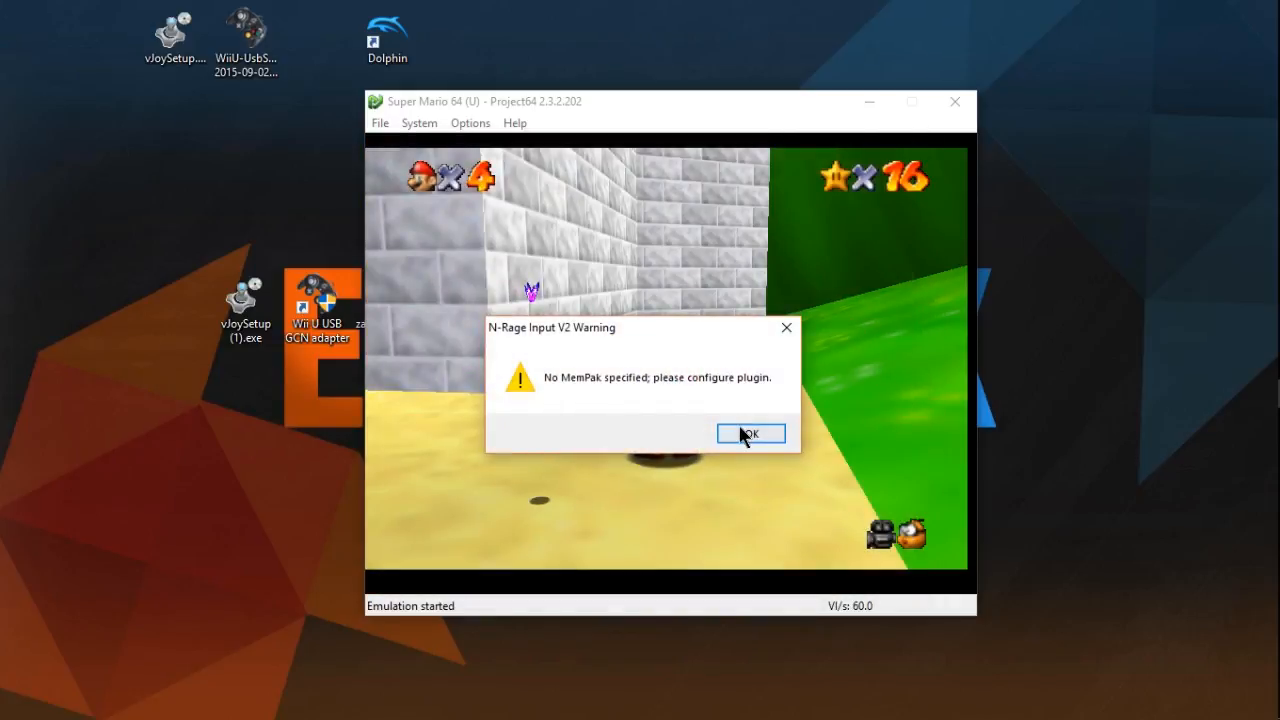
pyautogui.click(740, 432)
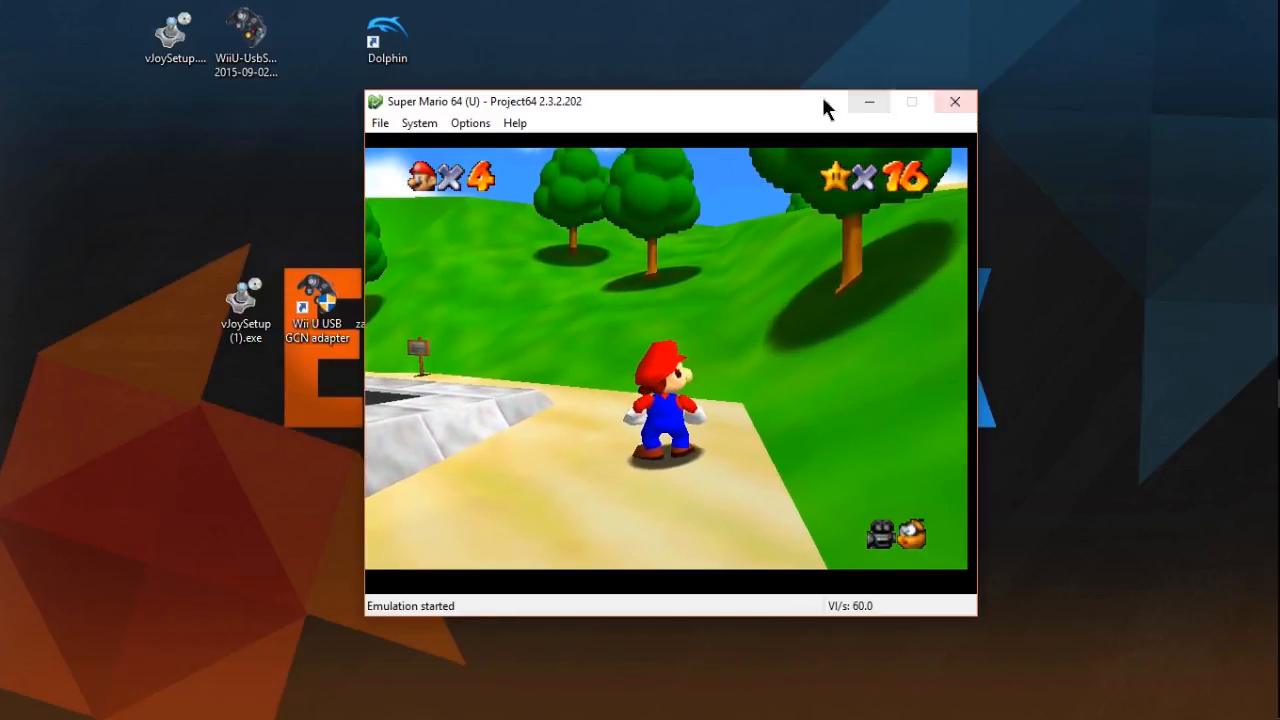
# - Clear the game window from the desktop and move the zadig-2.3.exe icon out of the row of setup icons, above it
pyautogui.moveTo(821, 93)
pyautogui.mouseDown()
pyautogui.moveTo(677, 100)
pyautogui.moveTo(818, 80)
pyautogui.mouseUp()
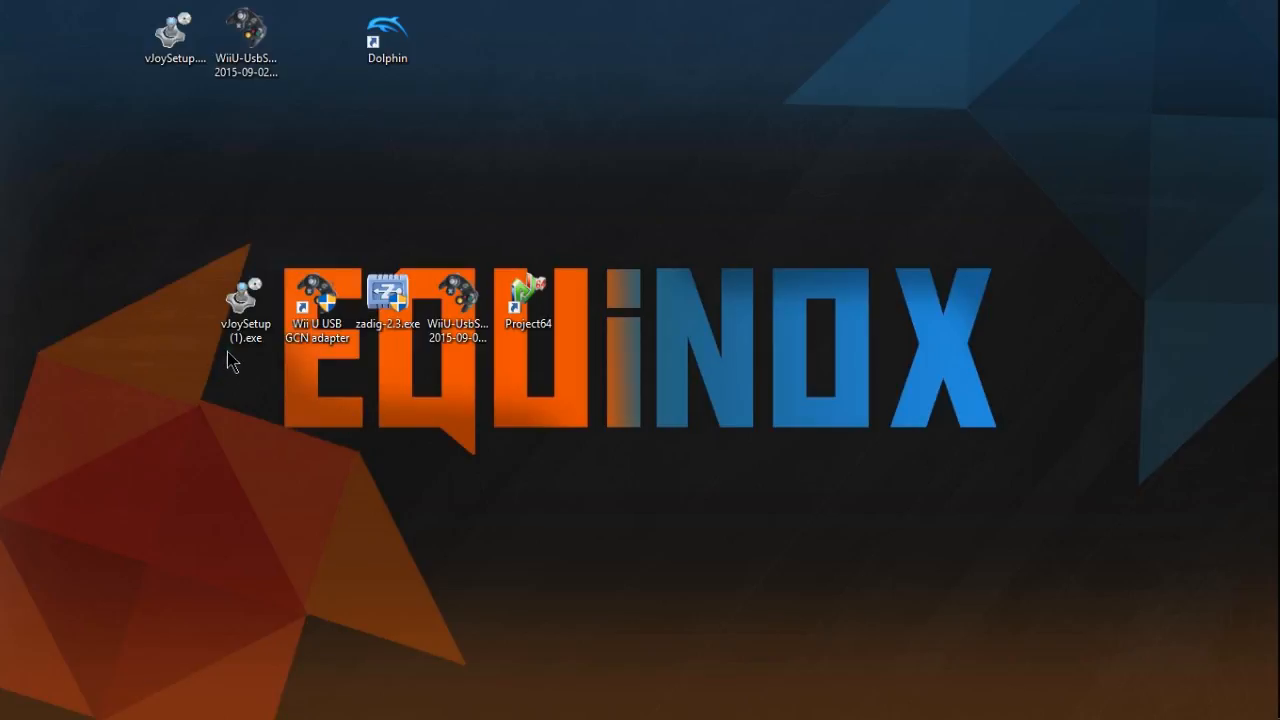
pyautogui.moveTo(228, 362); pyautogui.dragTo(612, 276)
pyautogui.click(591, 417)
pyautogui.moveTo(386, 310); pyautogui.dragTo(386, 220)
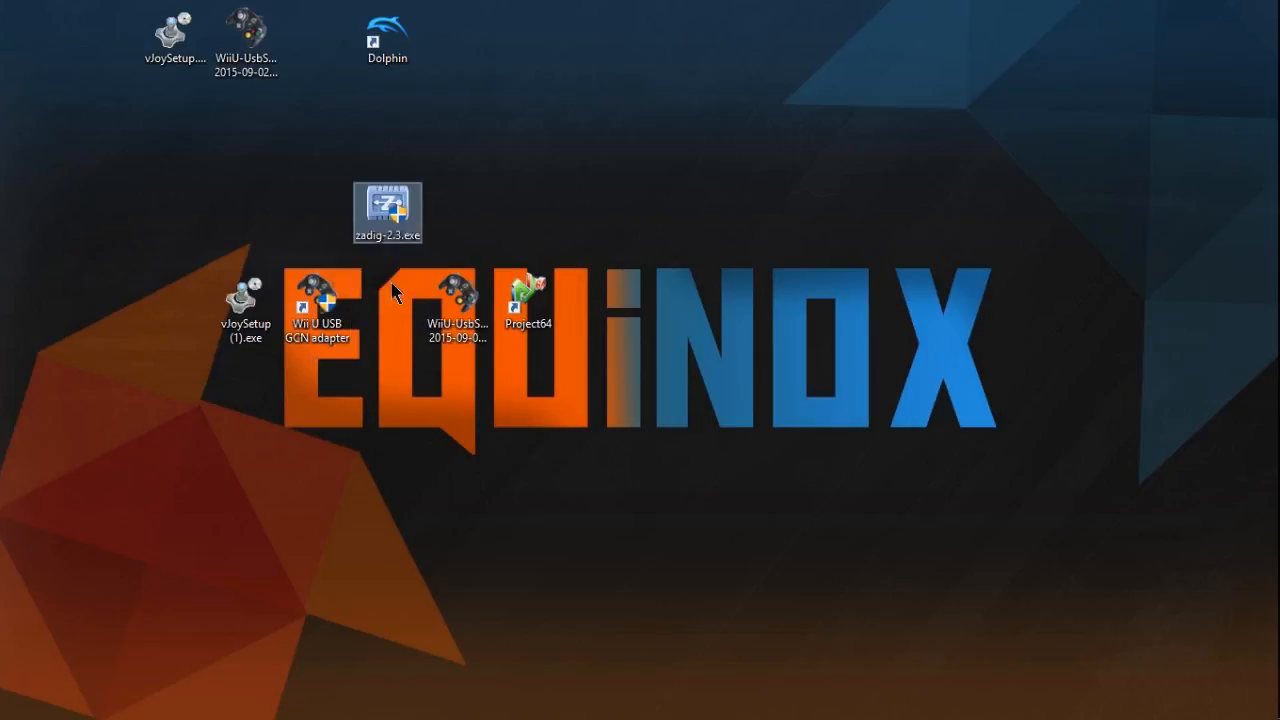
pyautogui.click(415, 365)
pyautogui.moveTo(210, 455); pyautogui.dragTo(991, 309)
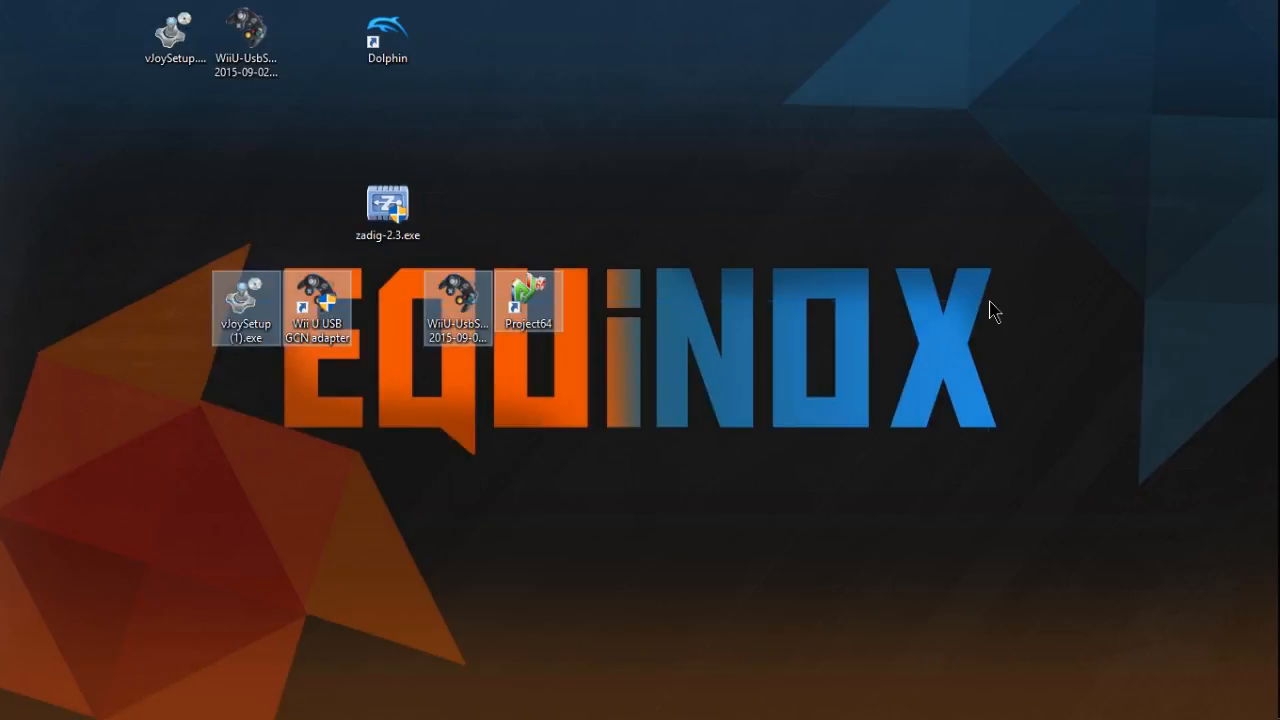
pyautogui.click(965, 328)
# - Launch Dolphin from its desktop shortcut
pyautogui.doubleClick(393, 48)
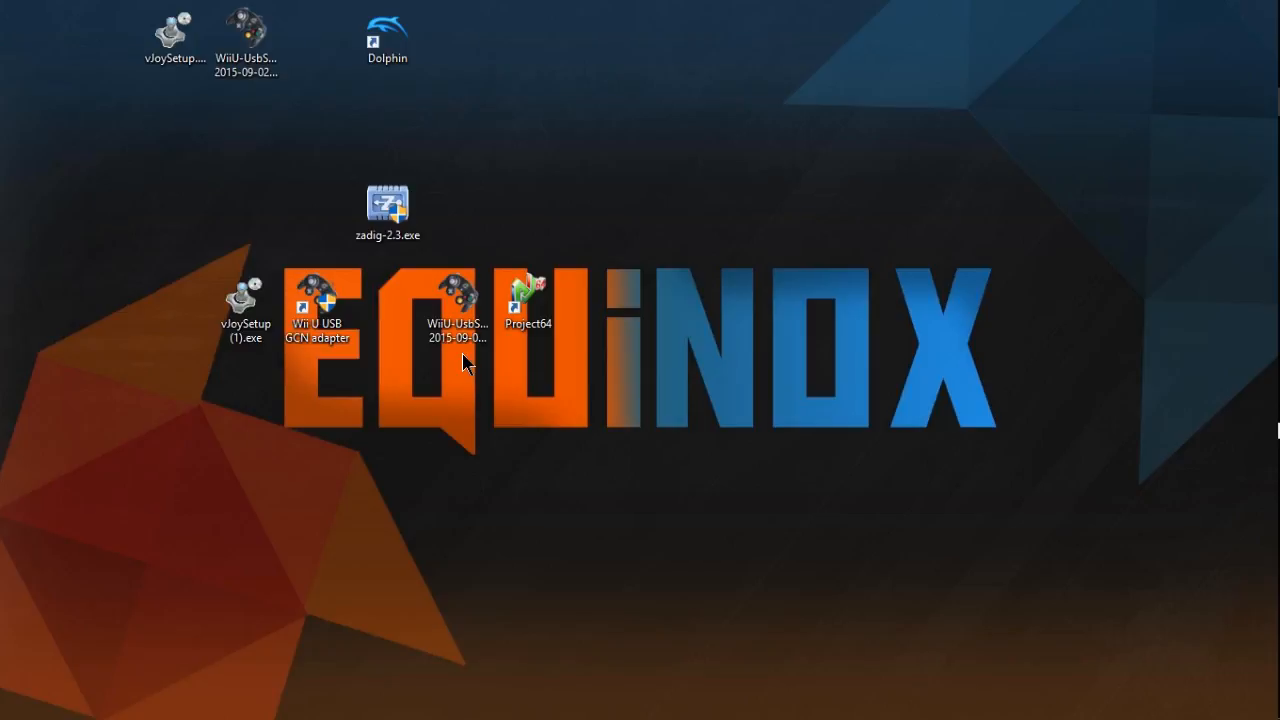
pyautogui.moveTo(1278, 430)
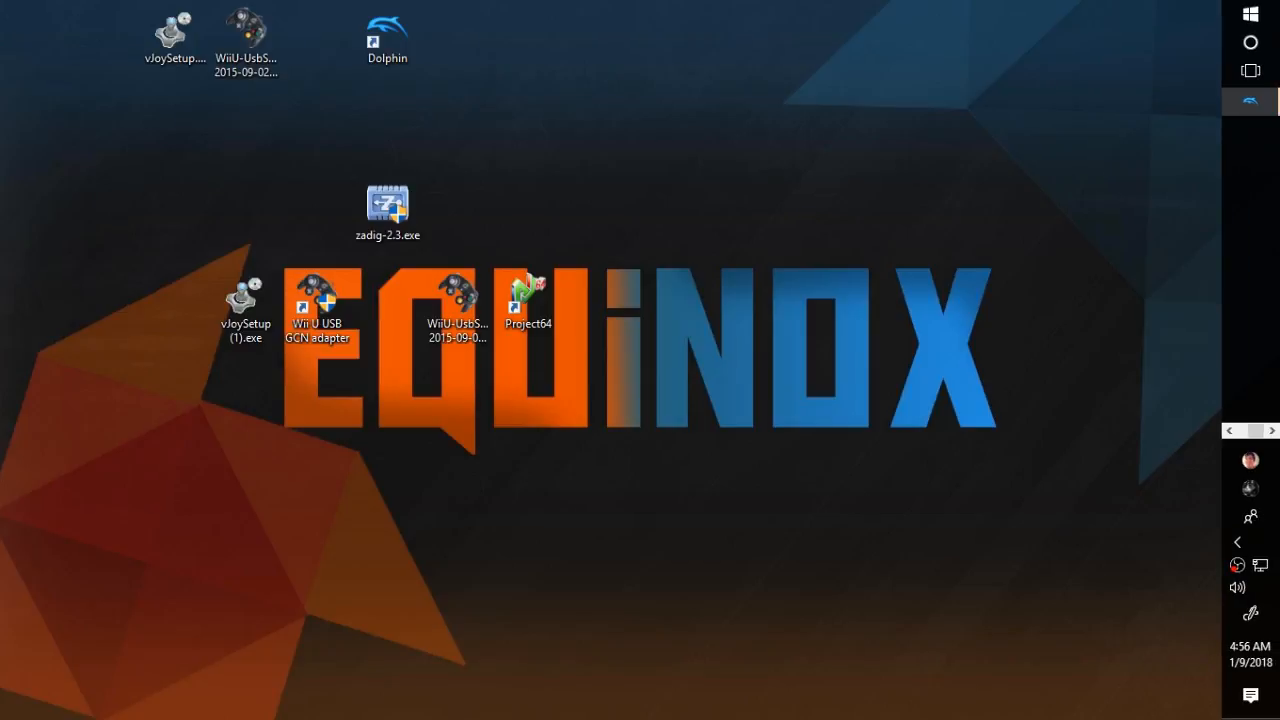